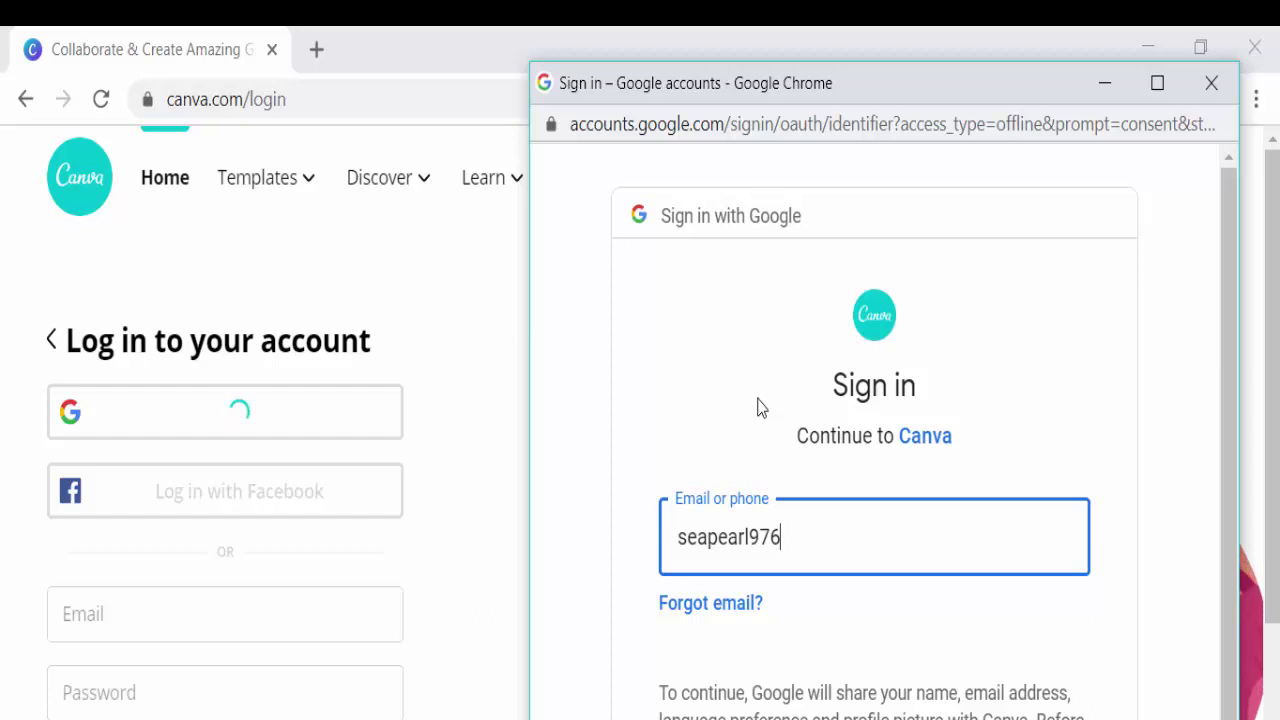
Sign in to Canva through Google by entering the account e-mail address and the account password
type("@")
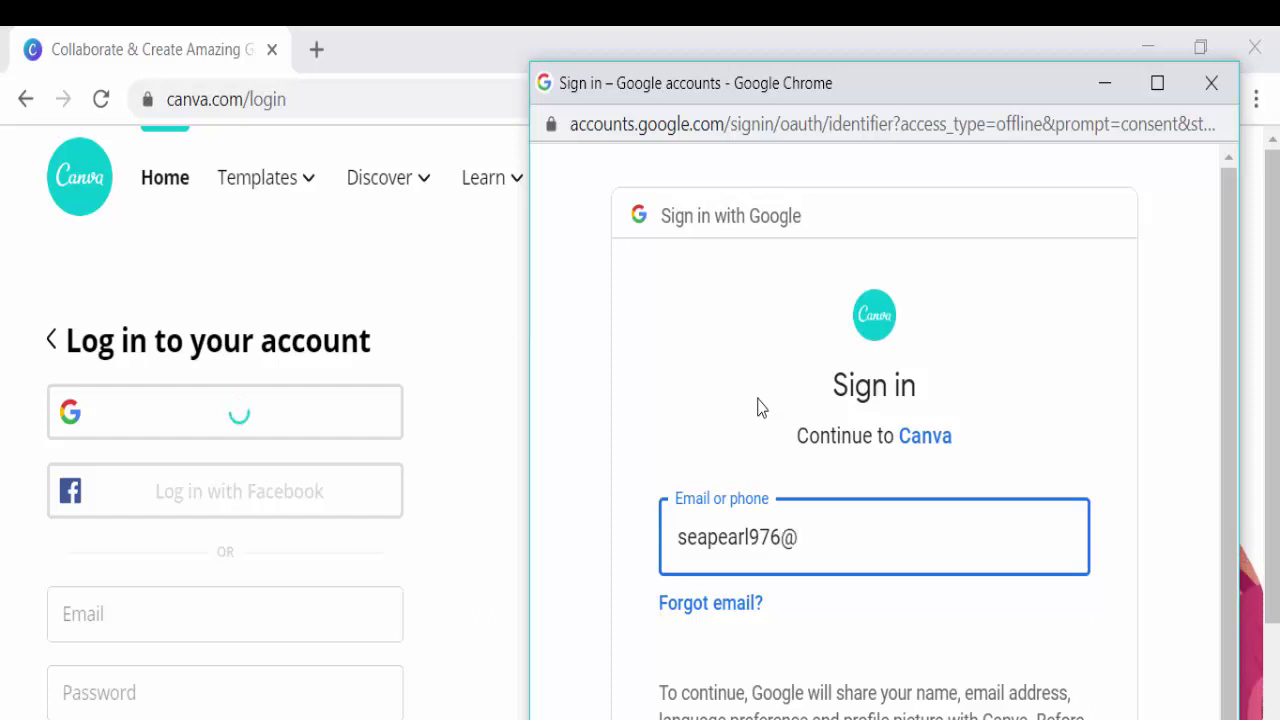
type("gmail.com")
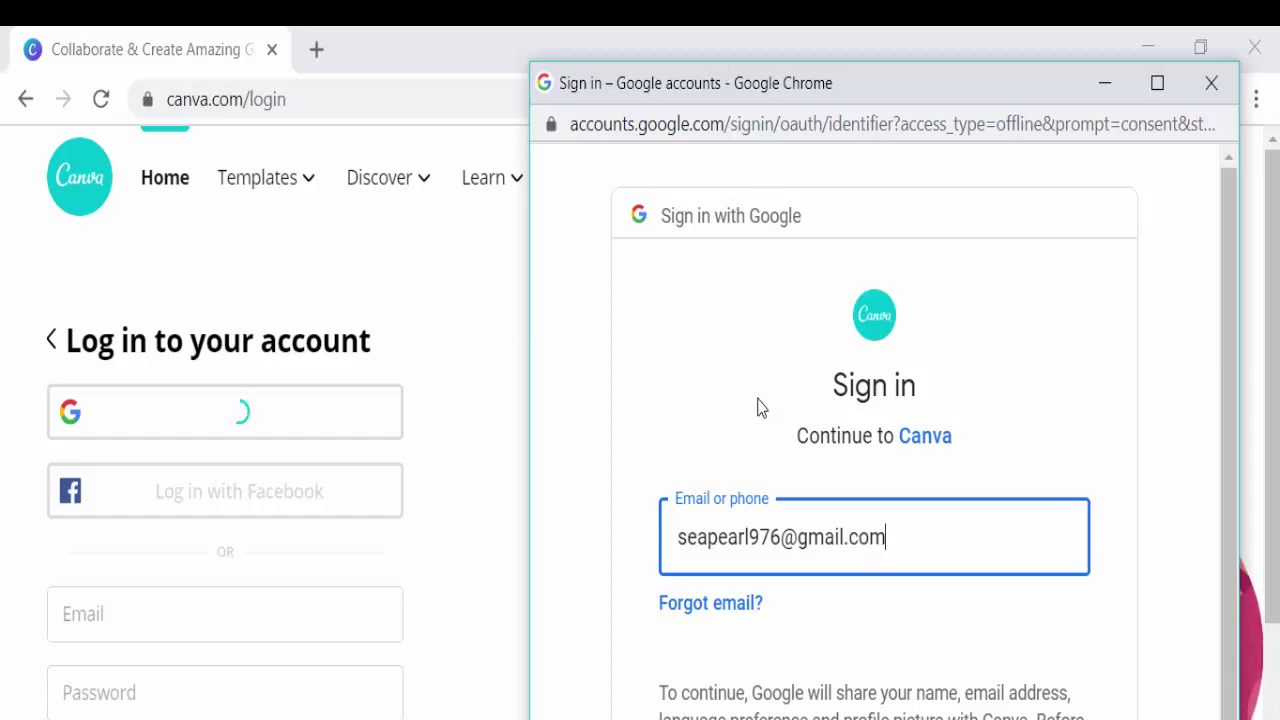
key("Return")
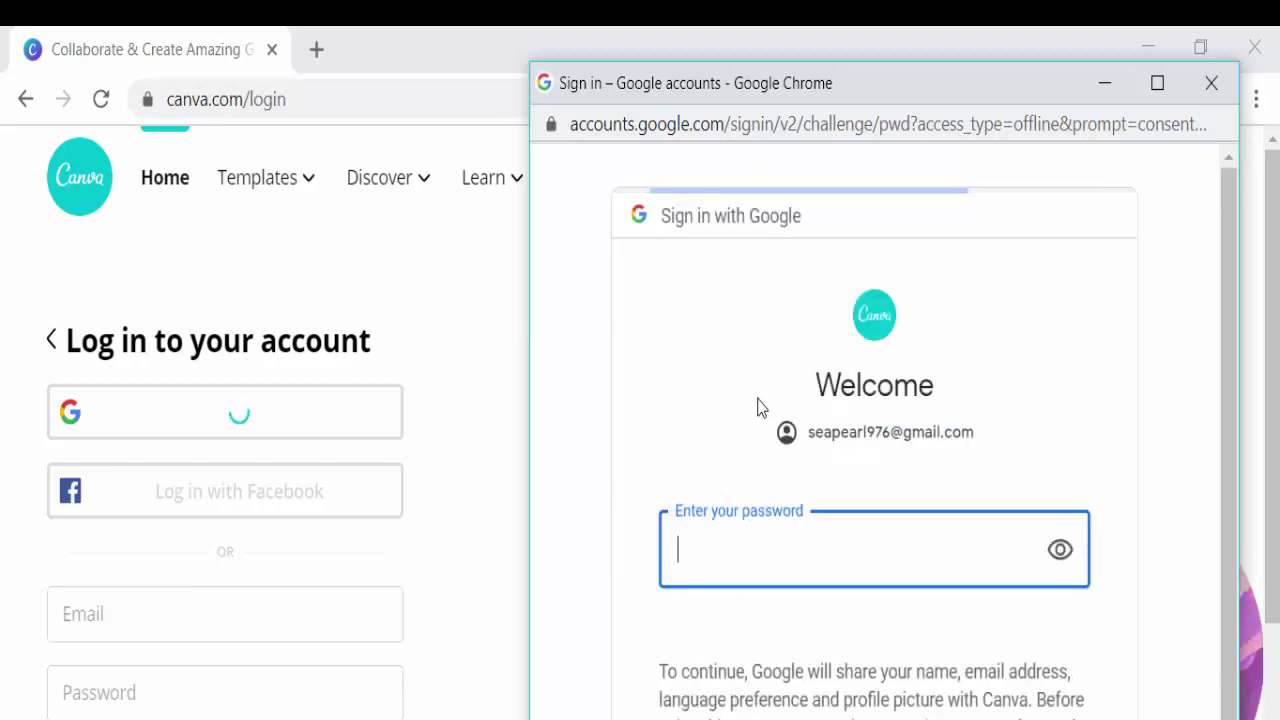
type("••")
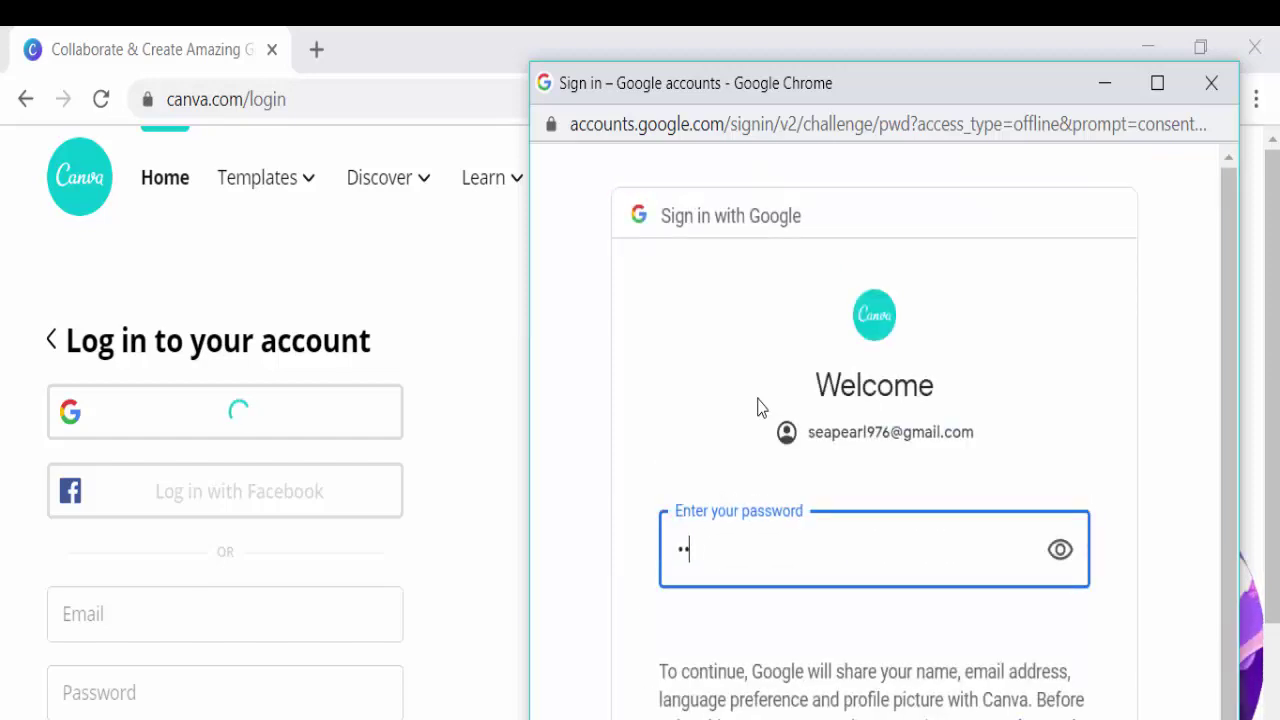
type("••••••••")
key("Return")
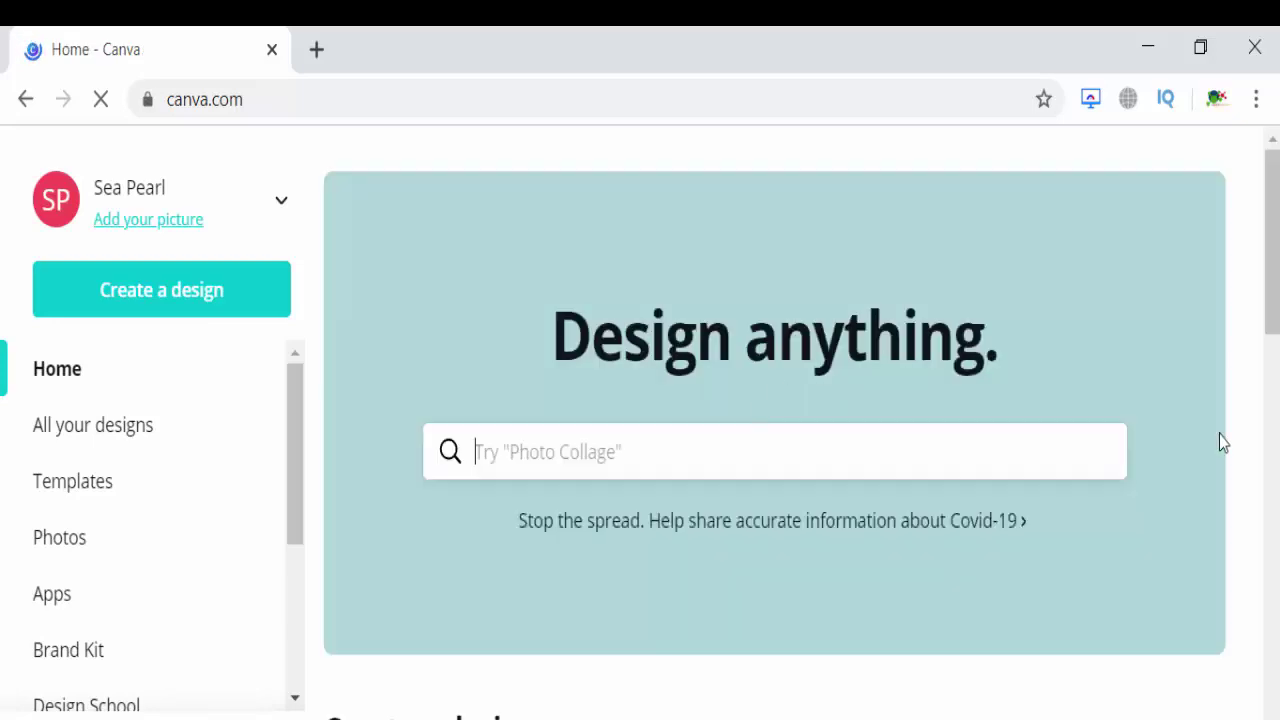
Find the Facebook Cover format among the design types and create a new blank design from it
left_click_drag(1272, 305, 1270, 425)
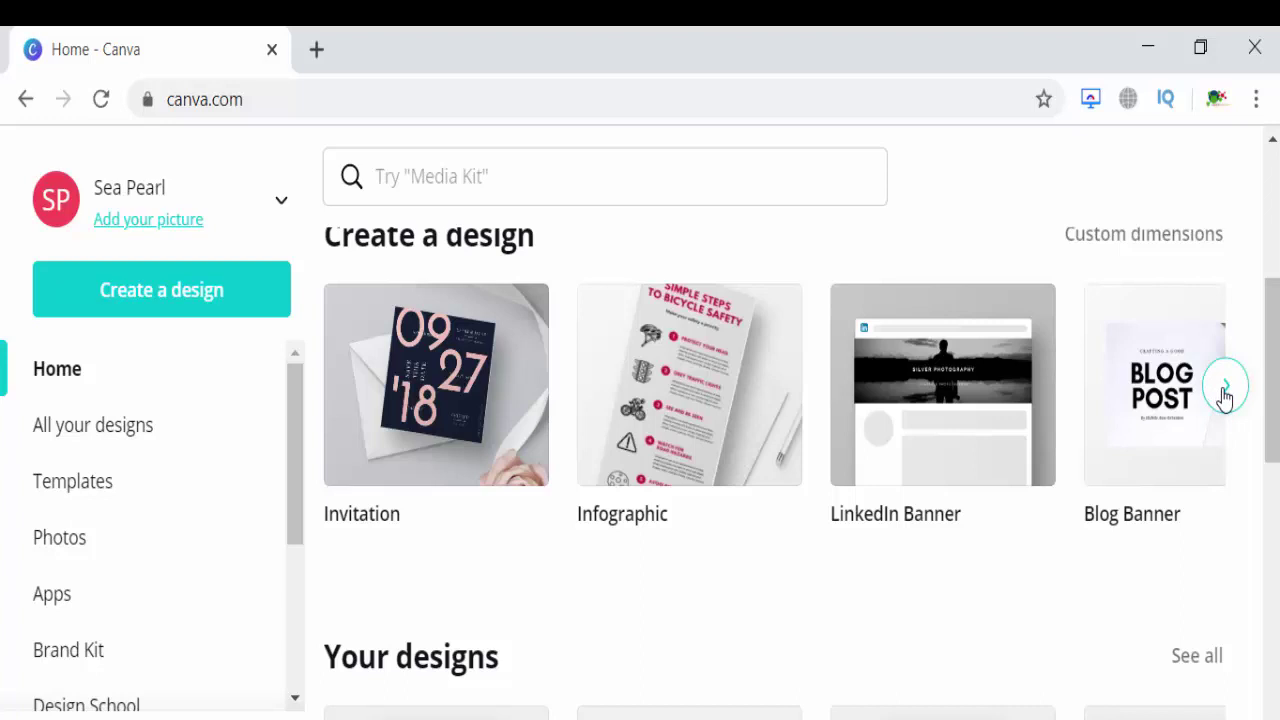
left_click(1225, 390)
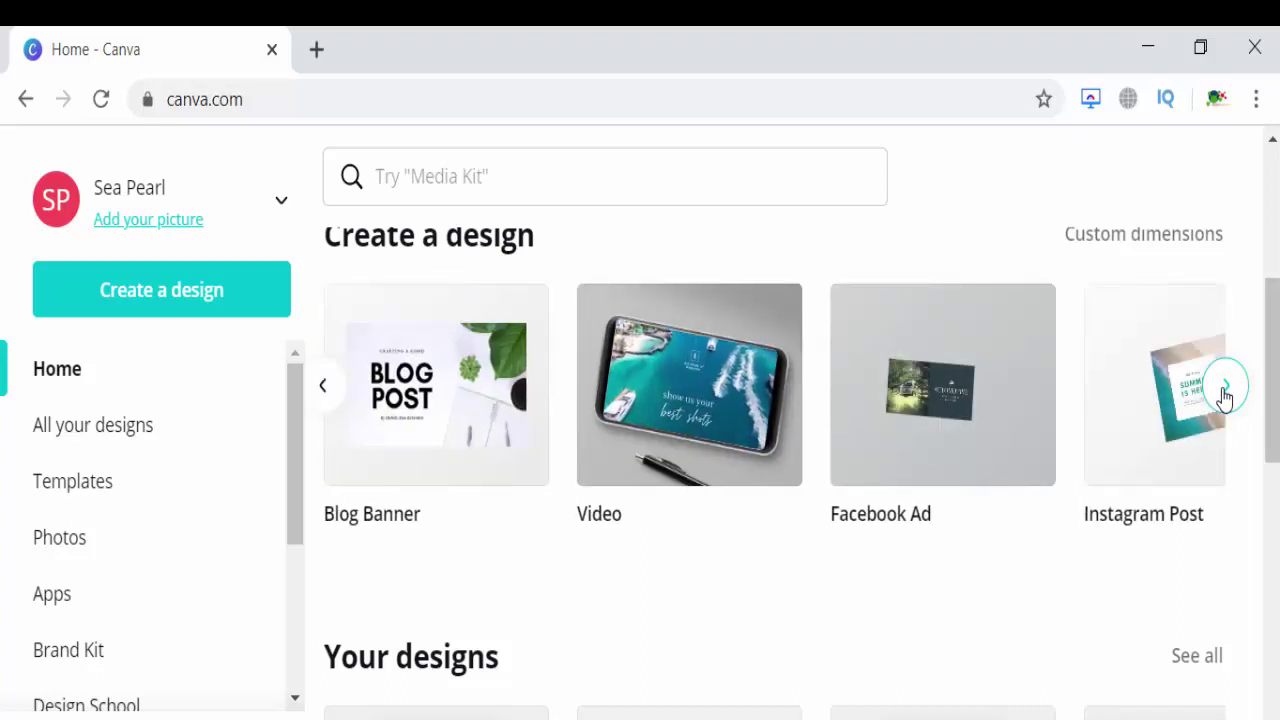
left_click(1225, 390)
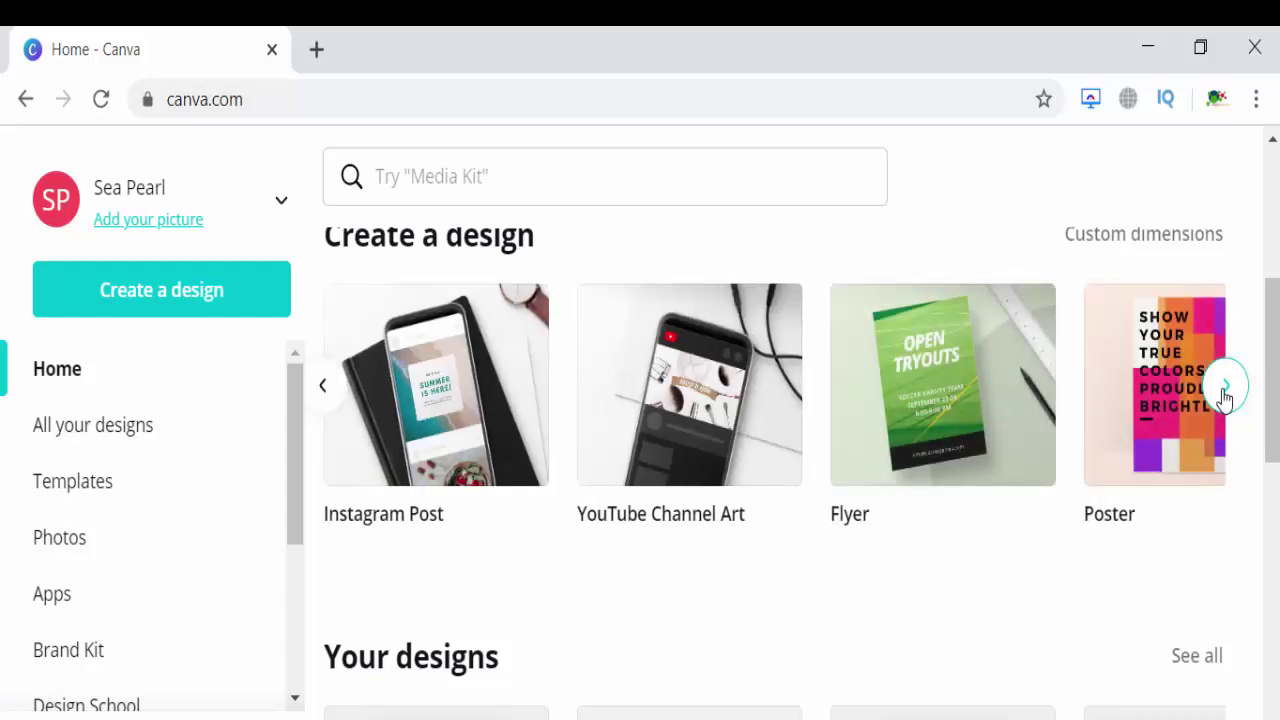
left_click(1225, 390)
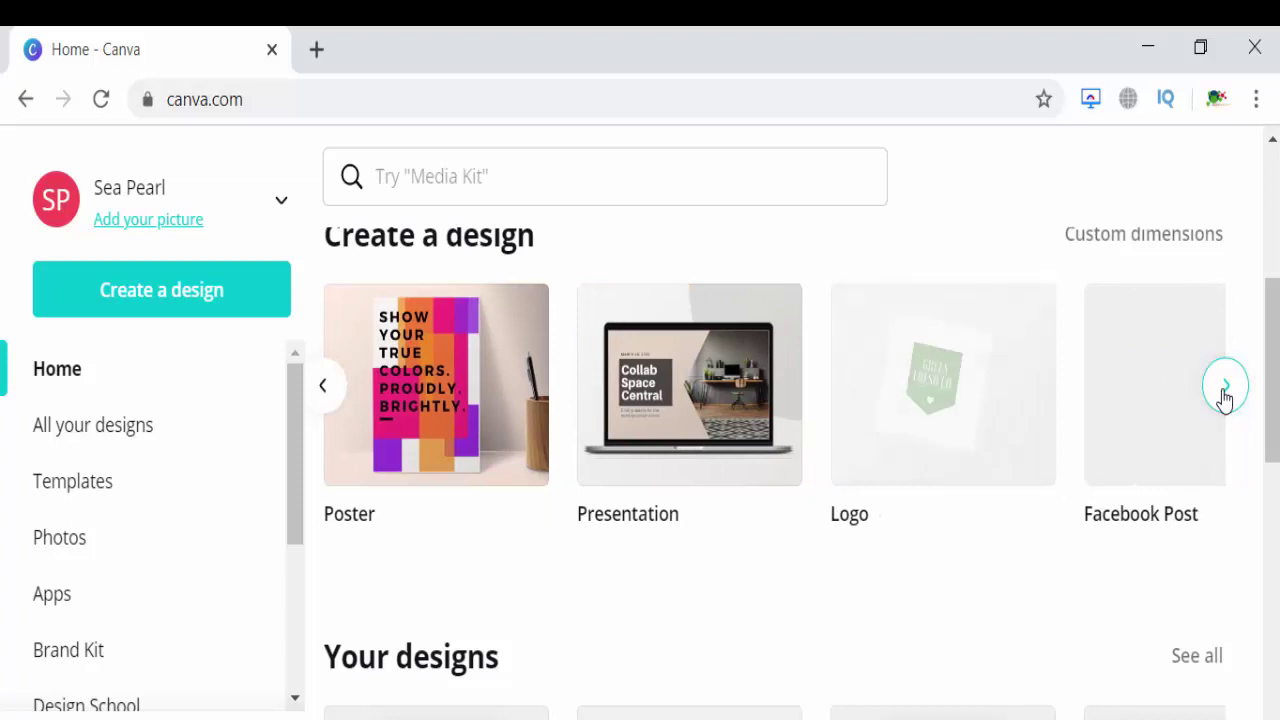
left_click(1225, 390)
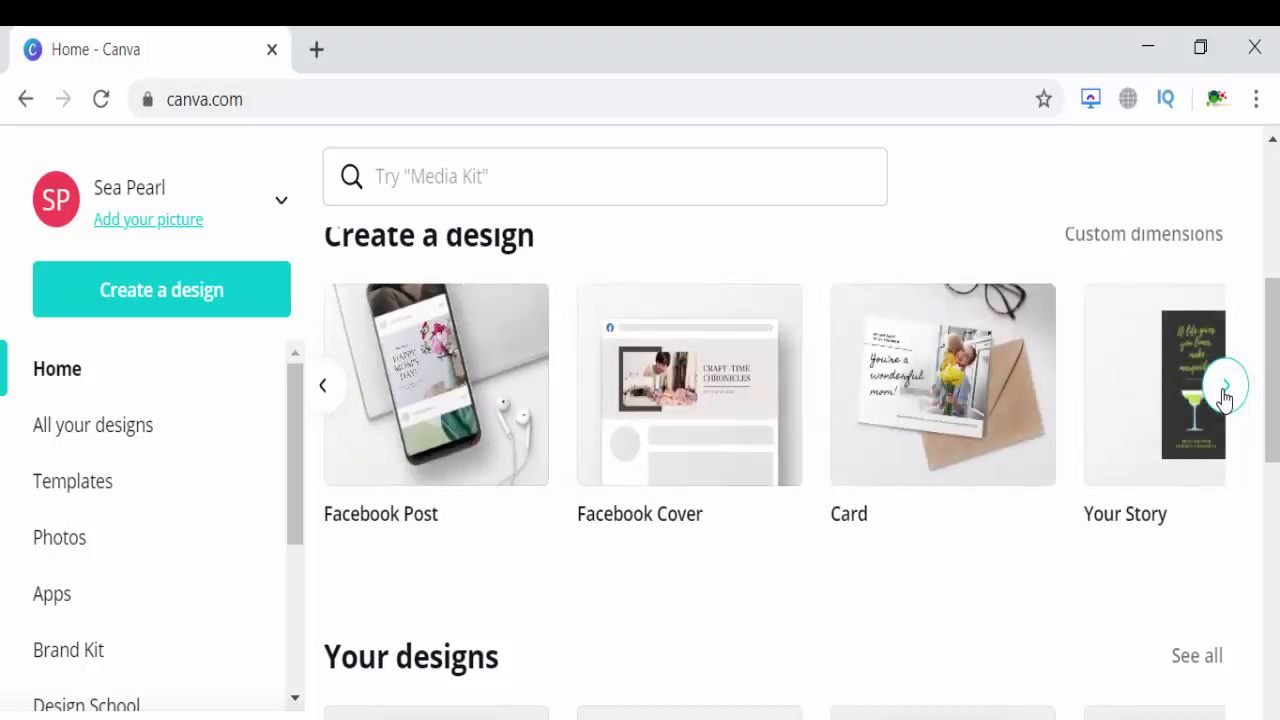
left_click(676, 513)
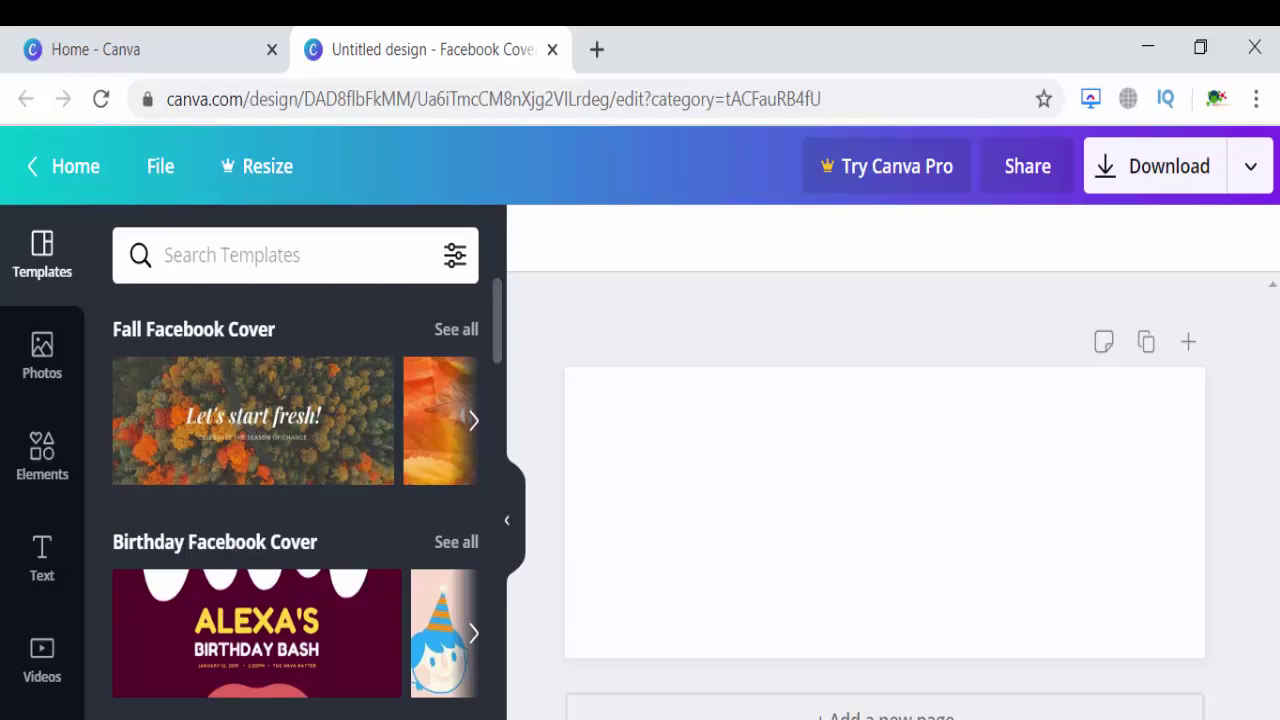
List all Fall Facebook Cover templates, browse them and apply the "MEN'S FALL FASHION" template to the blank page
left_click_drag(496, 325, 466, 716)
left_click(456, 338)
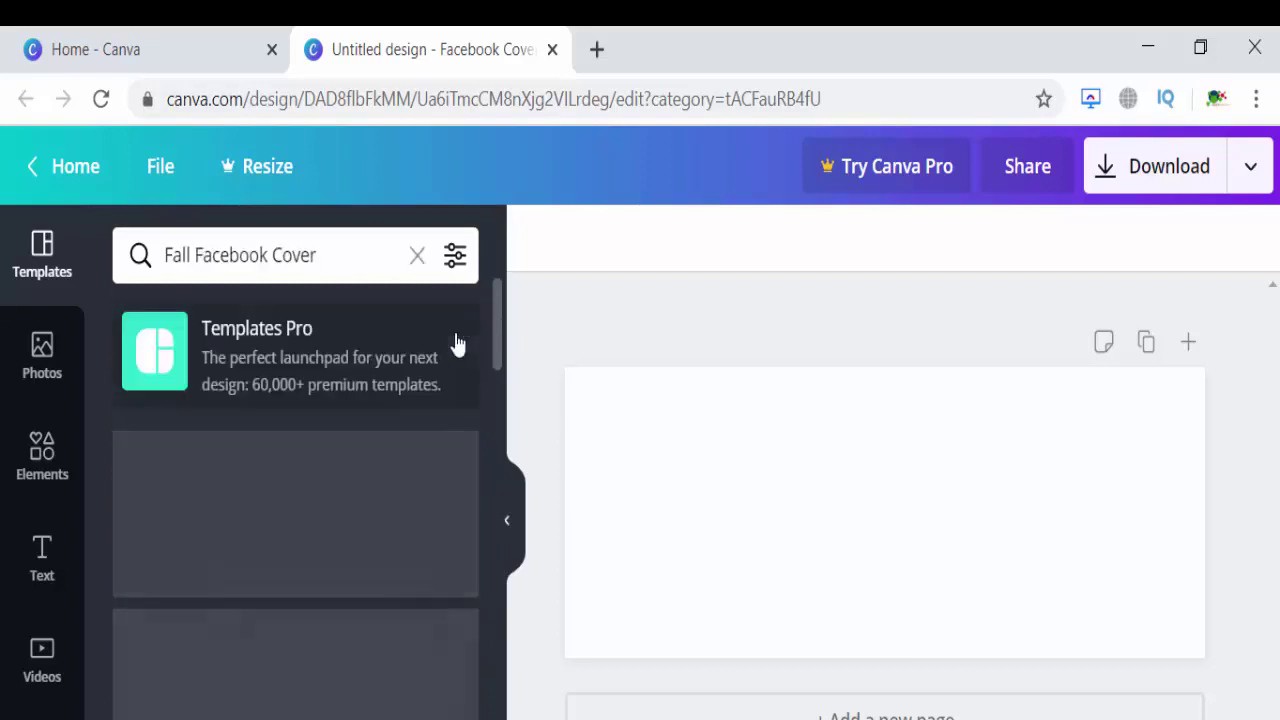
left_click_drag(497, 350, 509, 719)
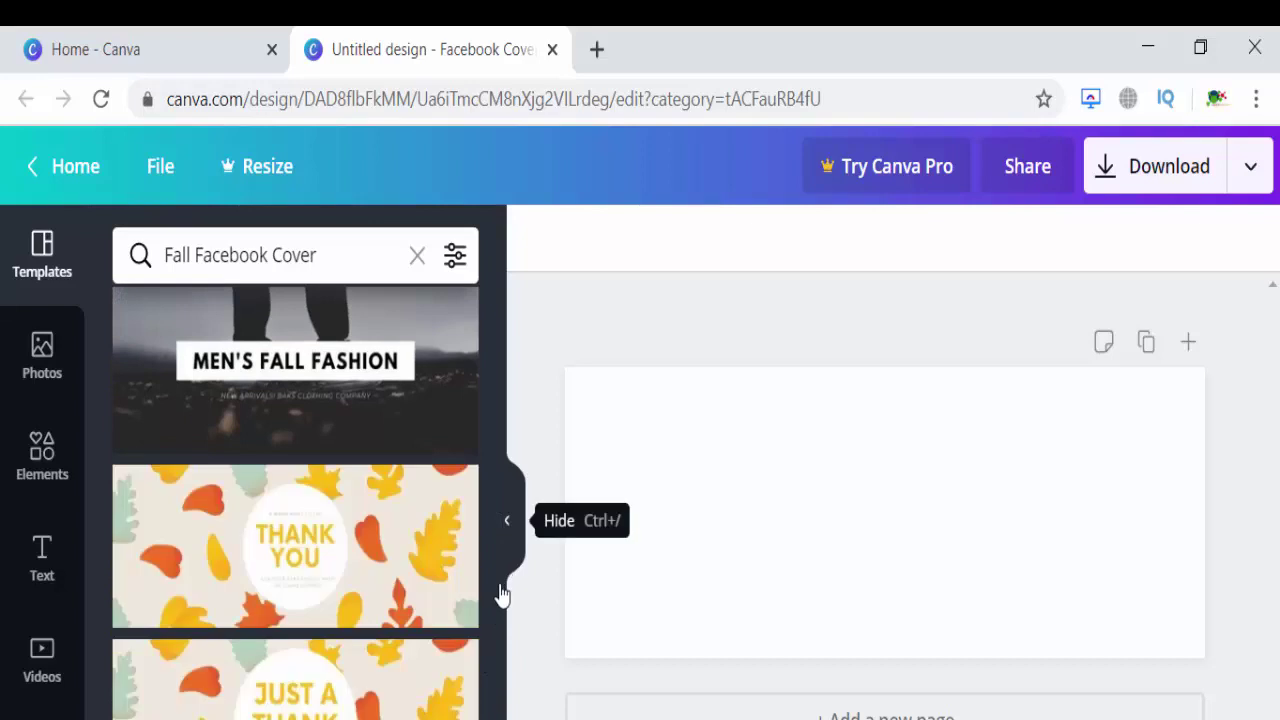
left_click_drag(500, 590, 492, 719)
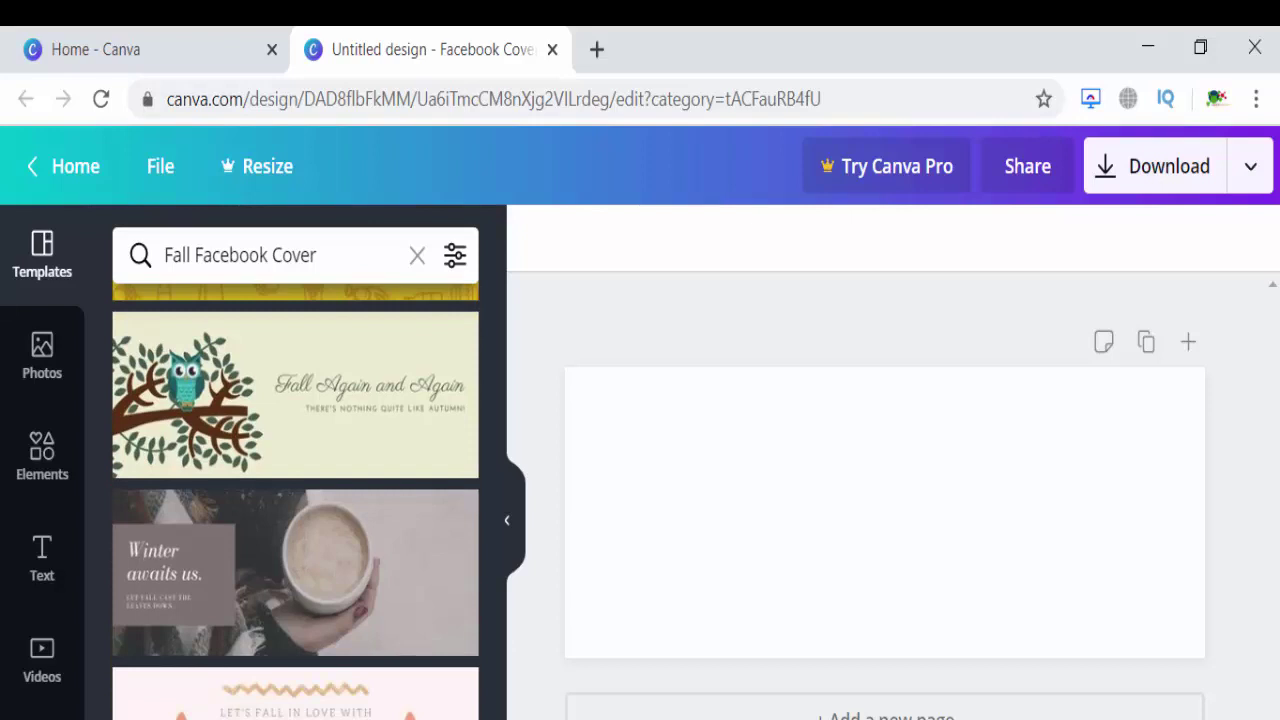
scroll(296, 500, "down", 9)
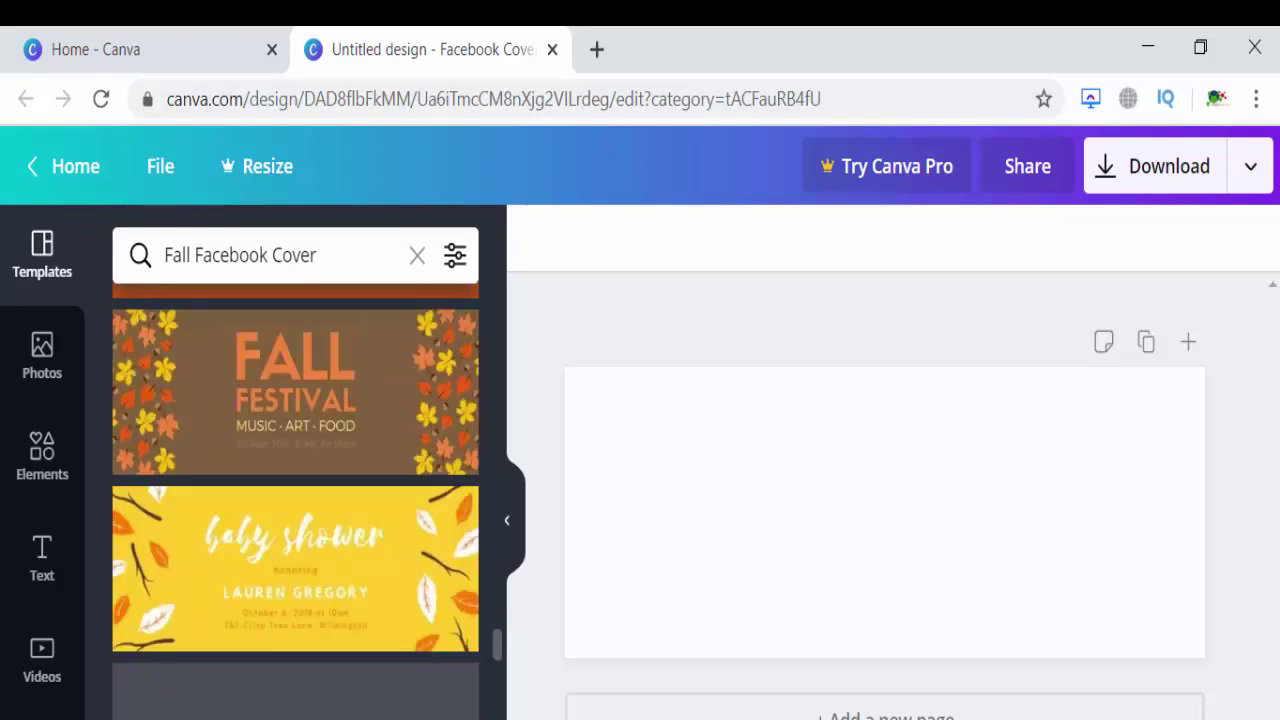
scroll(296, 480, "down", 4)
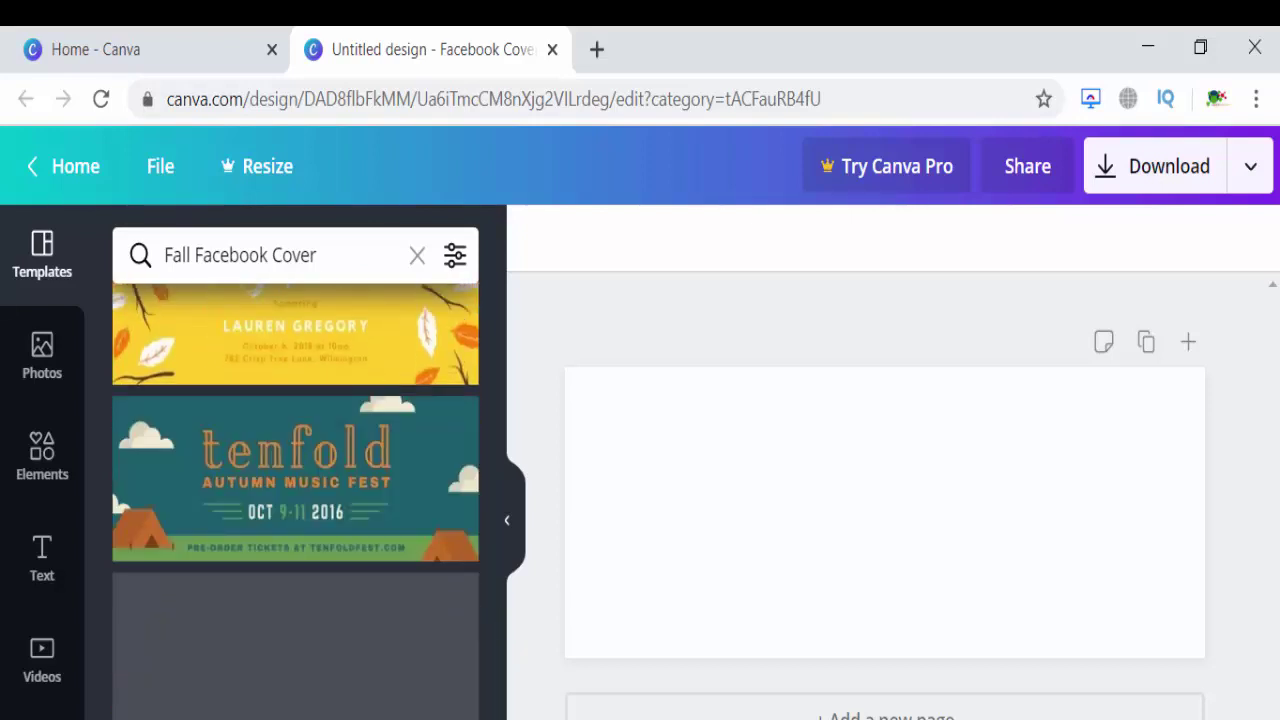
scroll(296, 500, "down", 4)
scroll(296, 500, "down", 1)
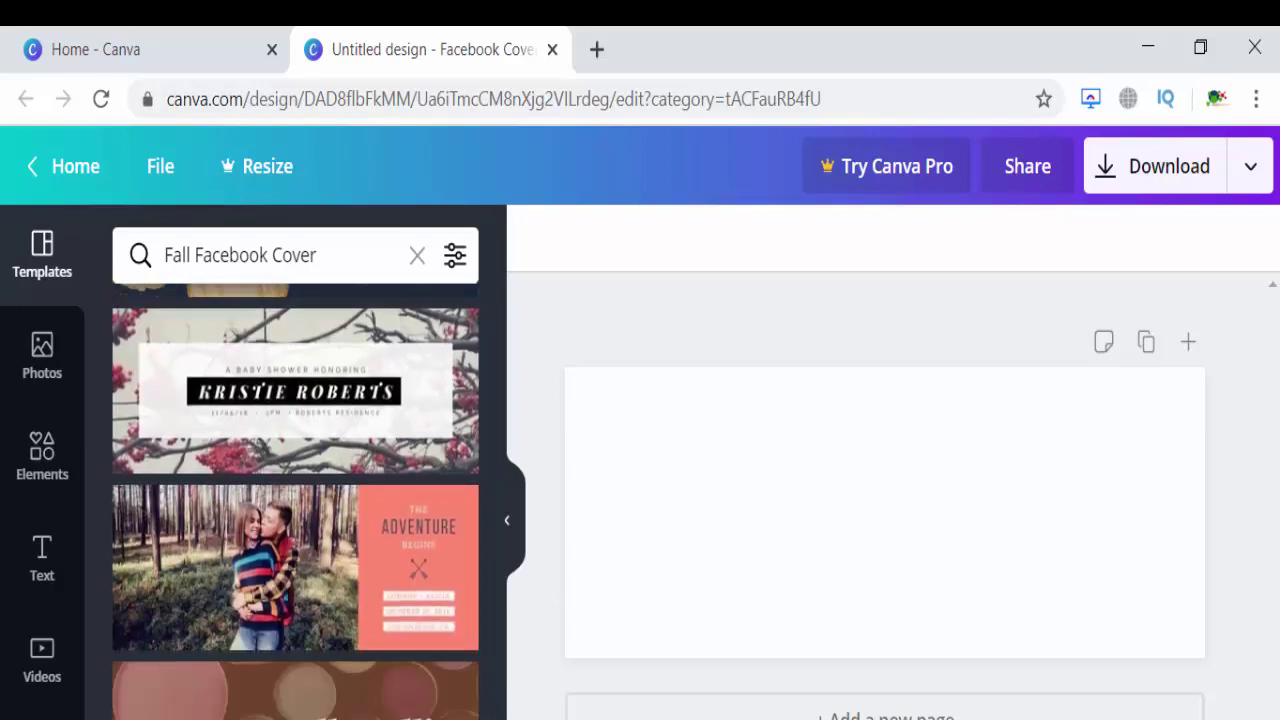
scroll(296, 500, "down", 1)
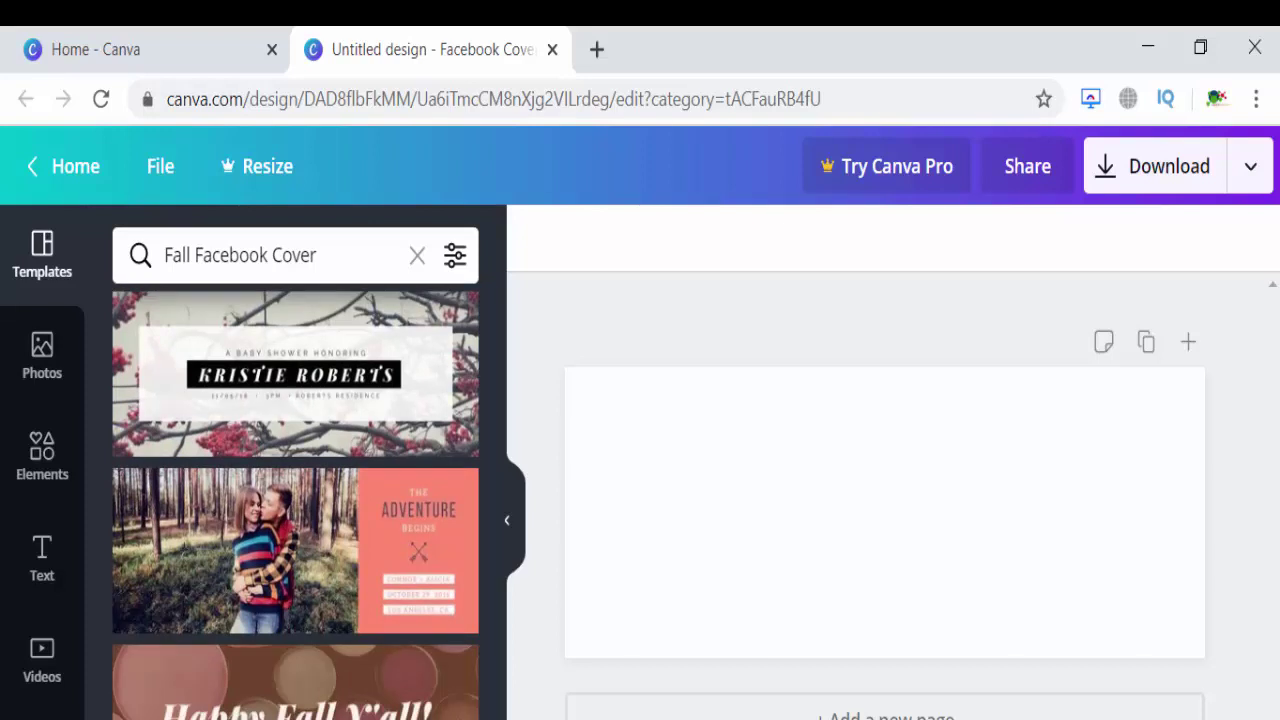
scroll(296, 500, "down", 2)
scroll(296, 500, "down", 4)
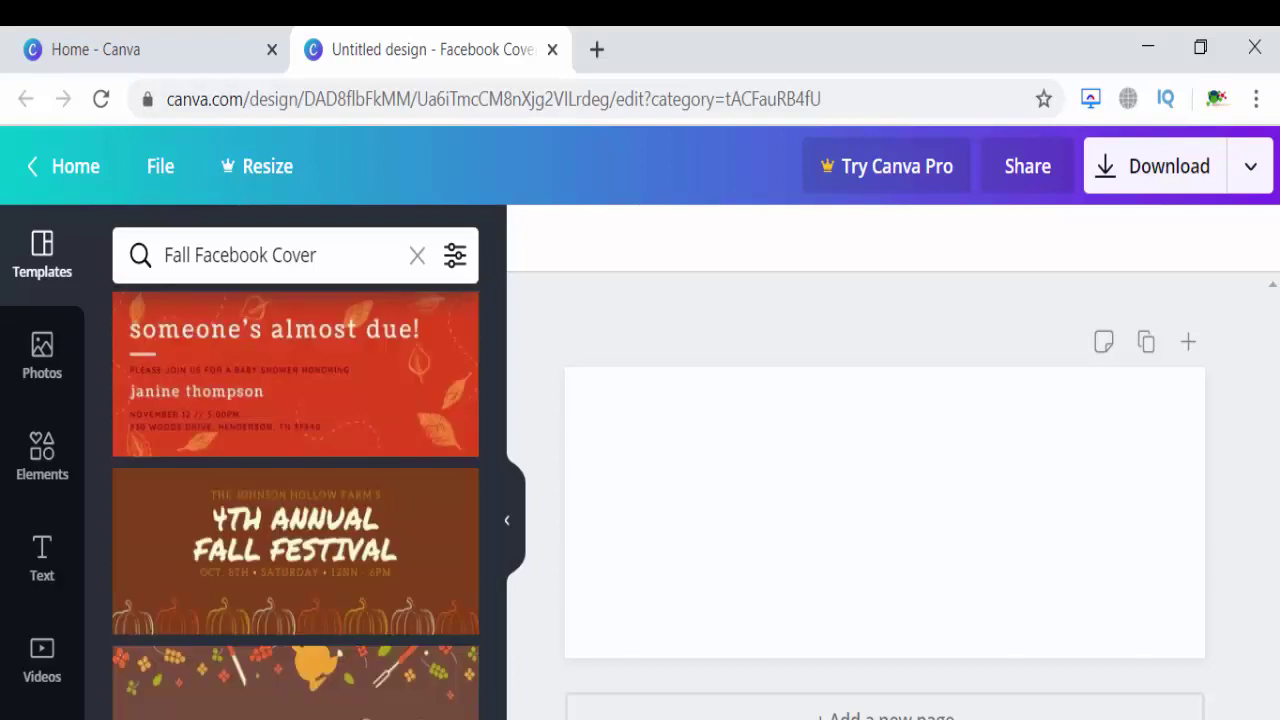
left_click_drag(505, 557, 496, 364)
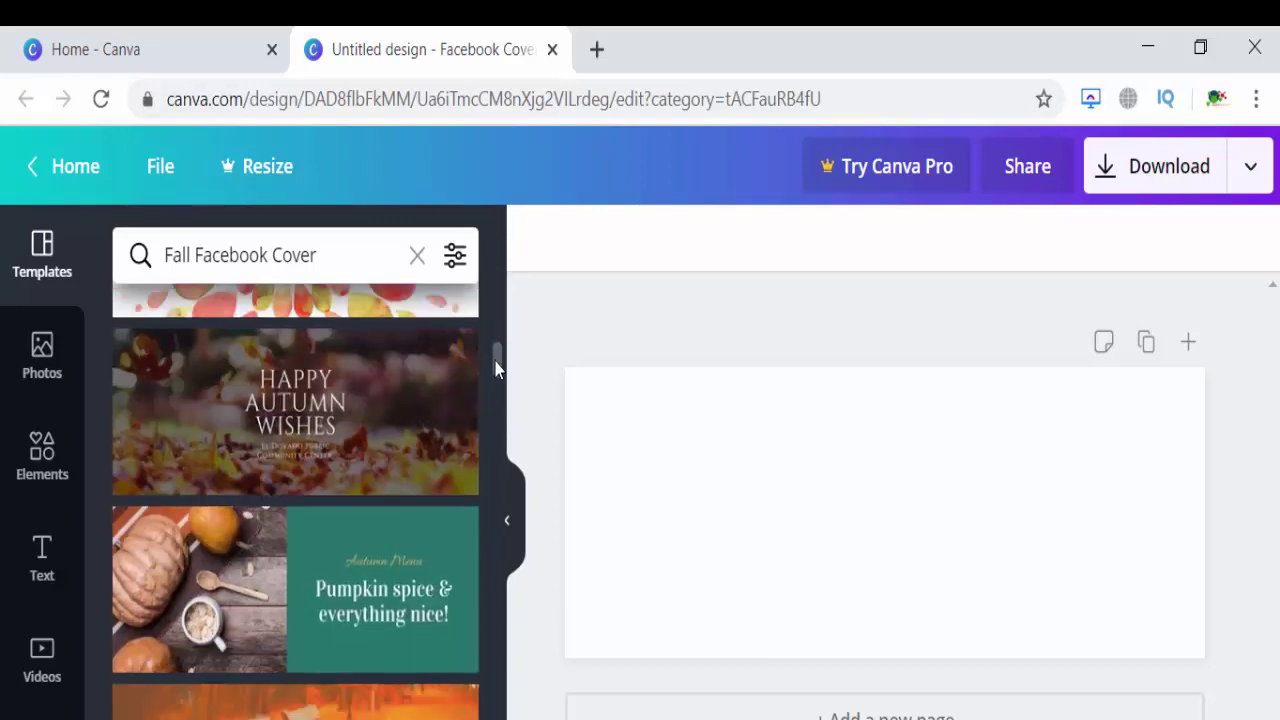
left_click_drag(496, 370, 488, 492)
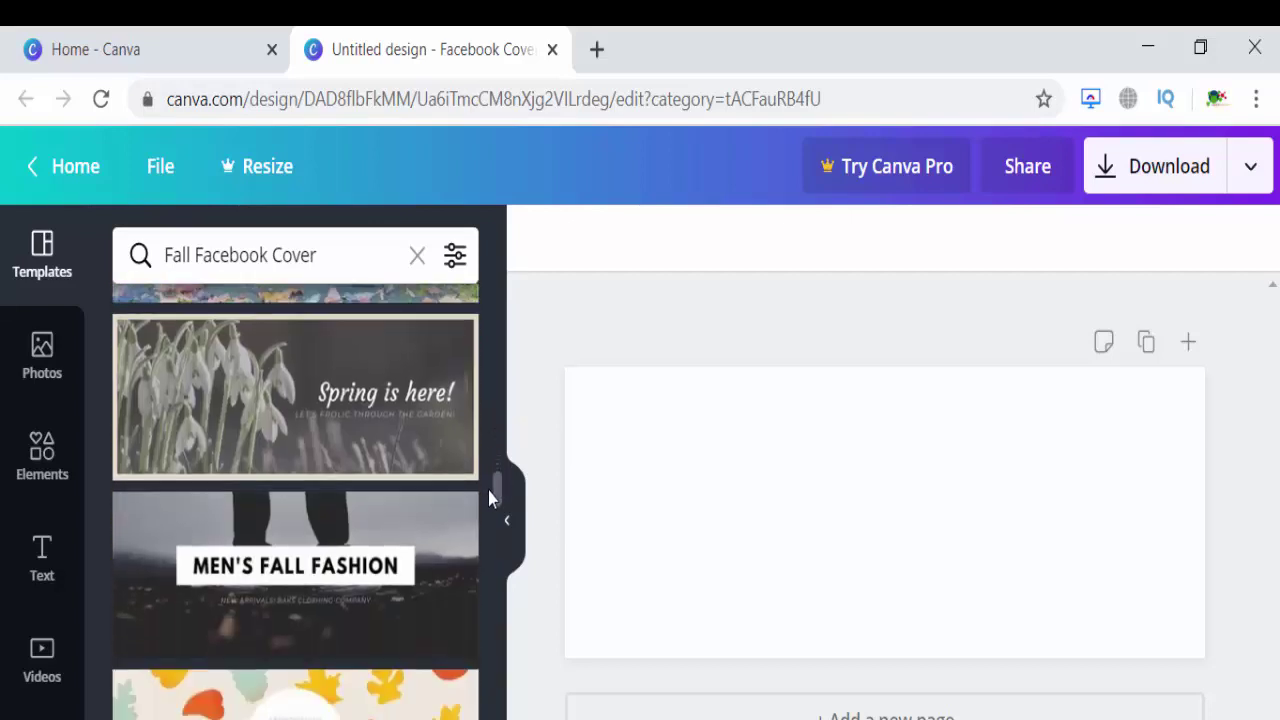
left_click(358, 528)
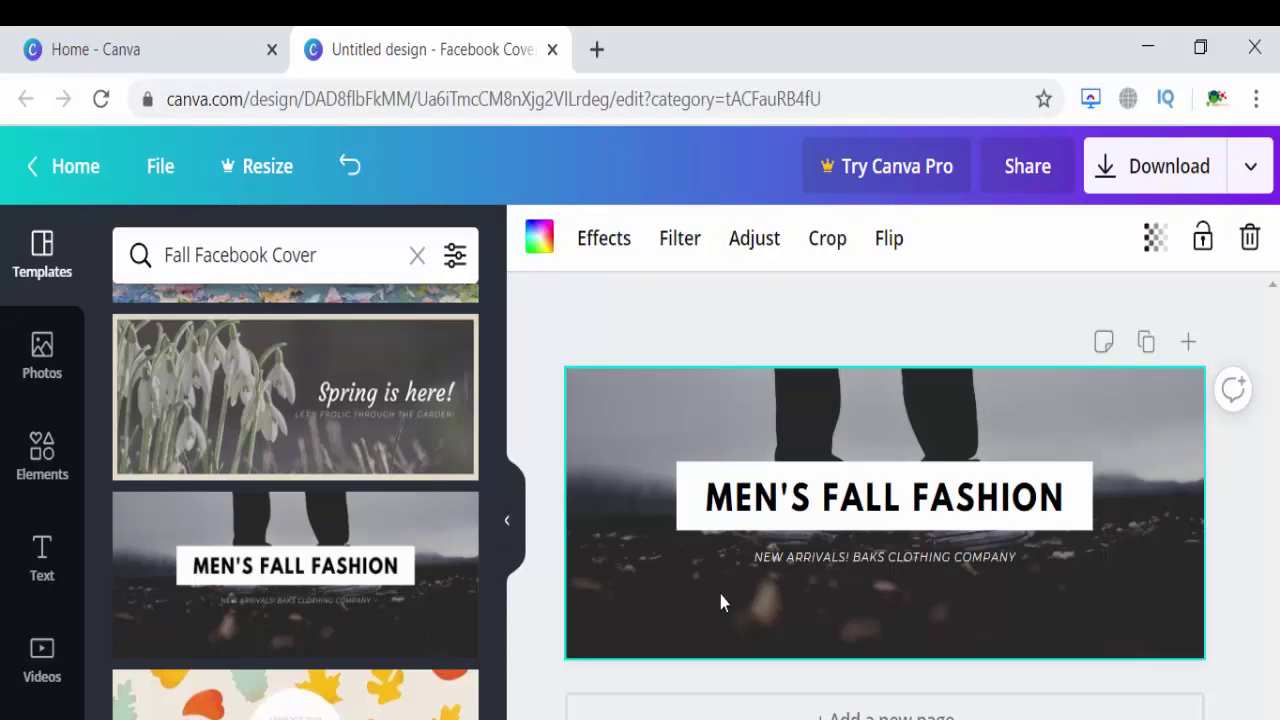
Replace the cover's headline text with "TOP TRENDING PRODUCTS"
left_click(868, 570)
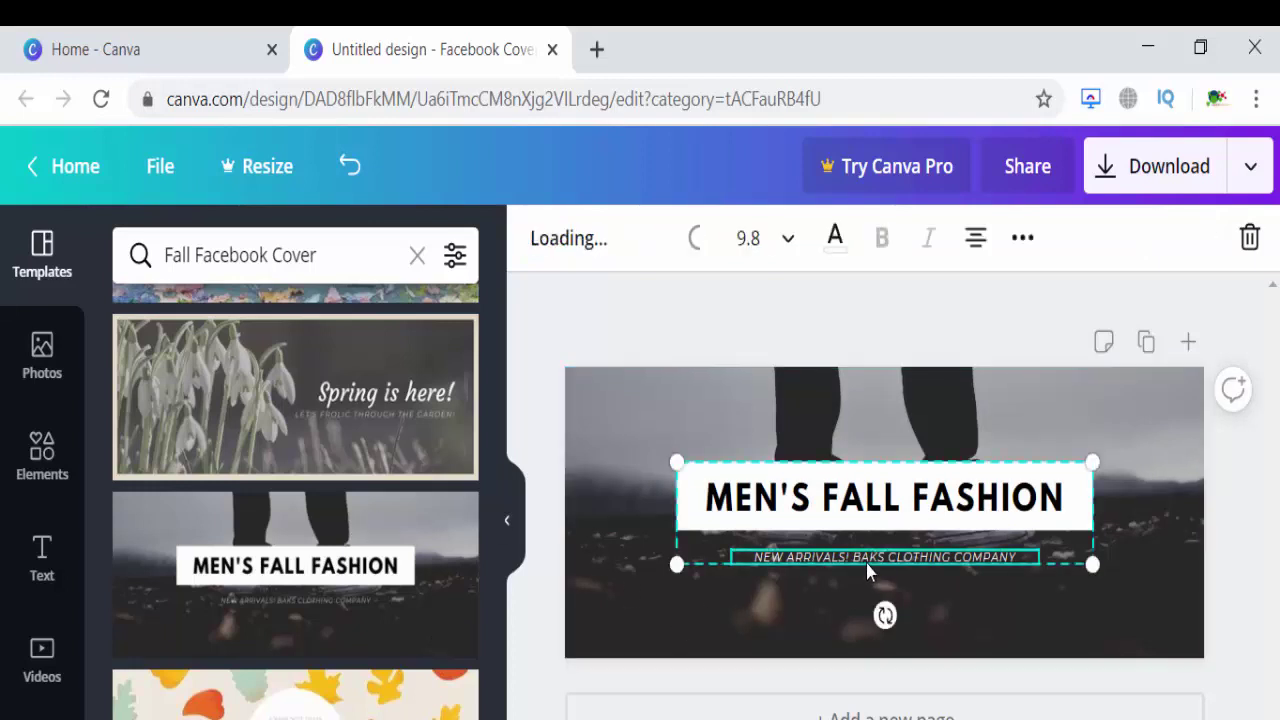
left_click(907, 518)
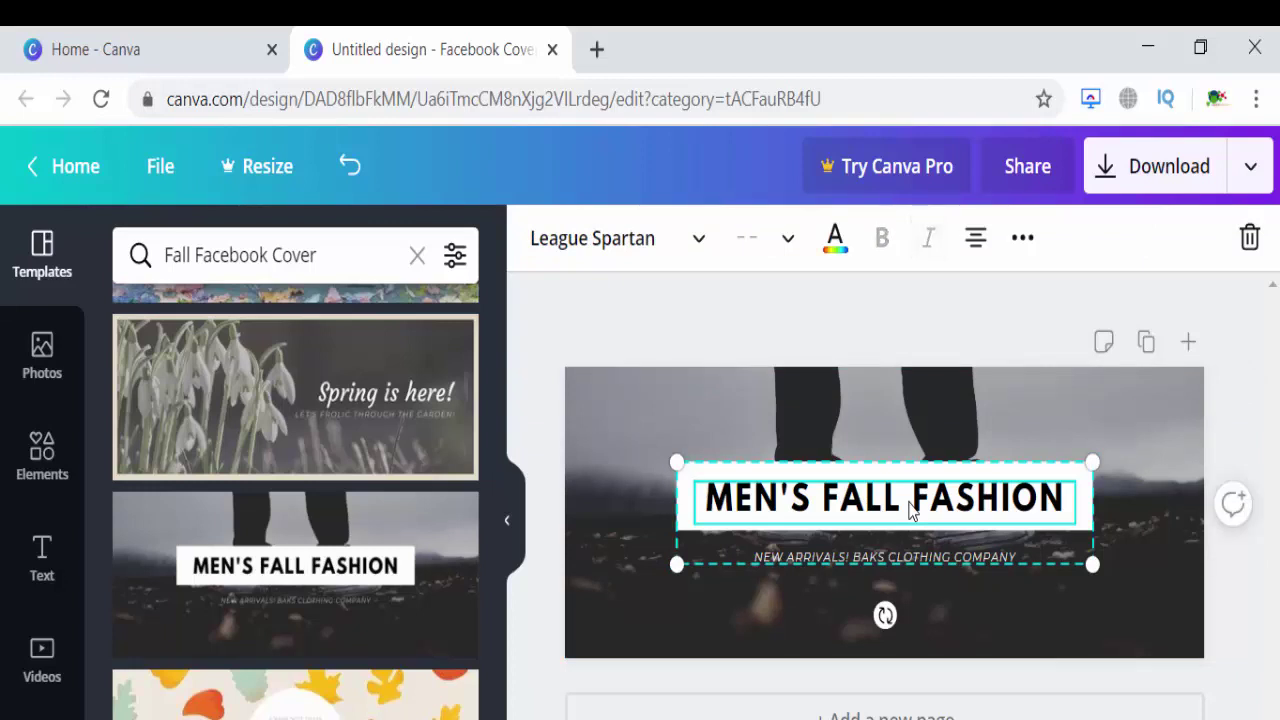
left_click(1052, 500)
left_click_drag(1066, 498, 594, 500)
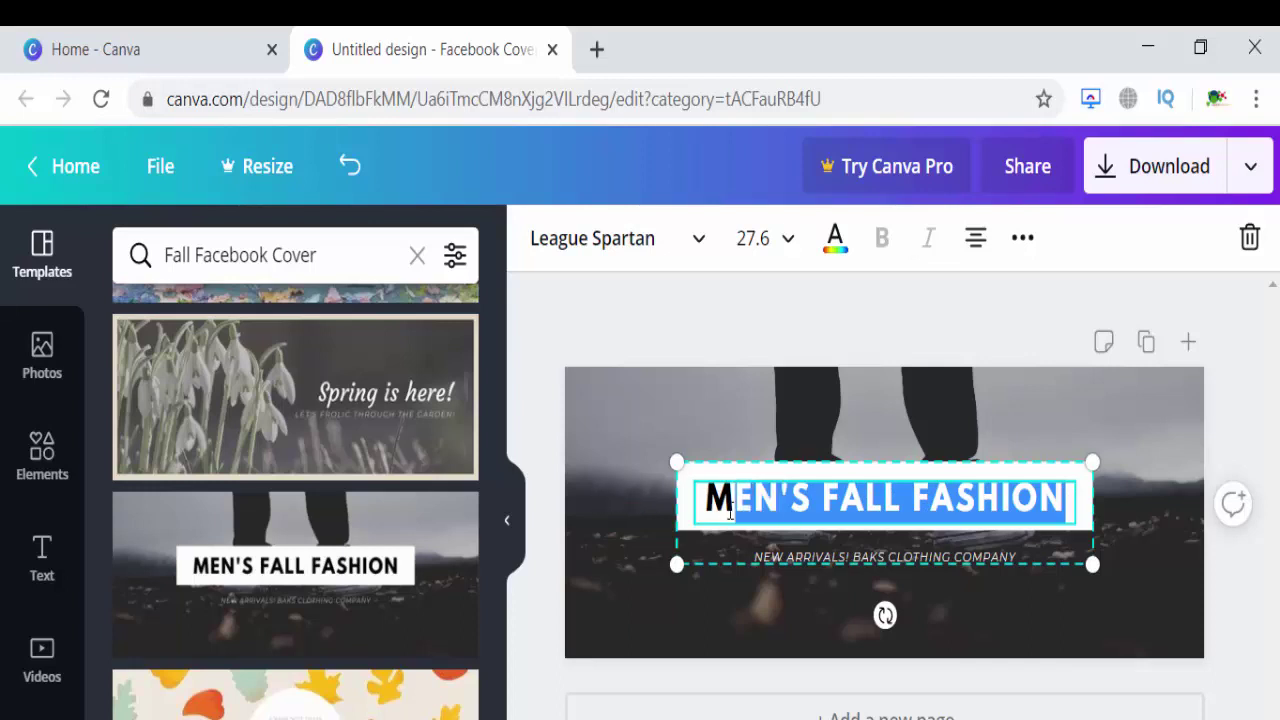
key("BackSpace")
key("BackSpace")
type("TOP TRENDING P")
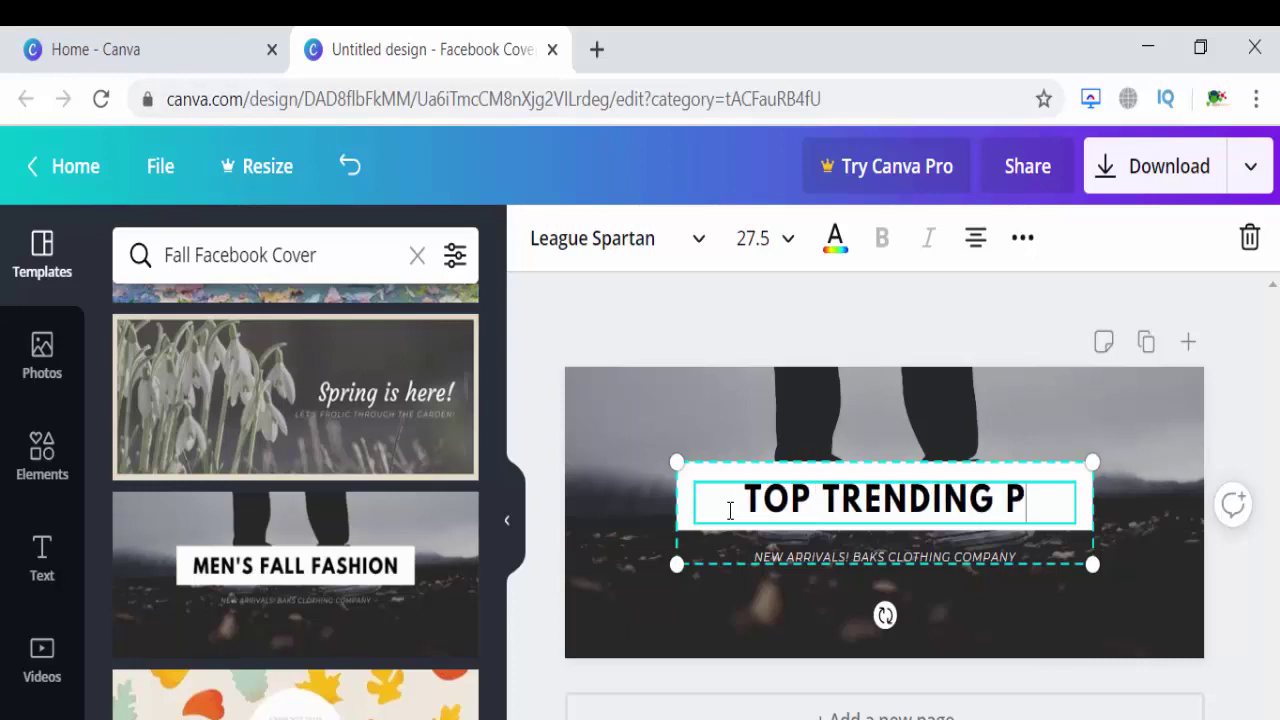
type("RODUCTS")
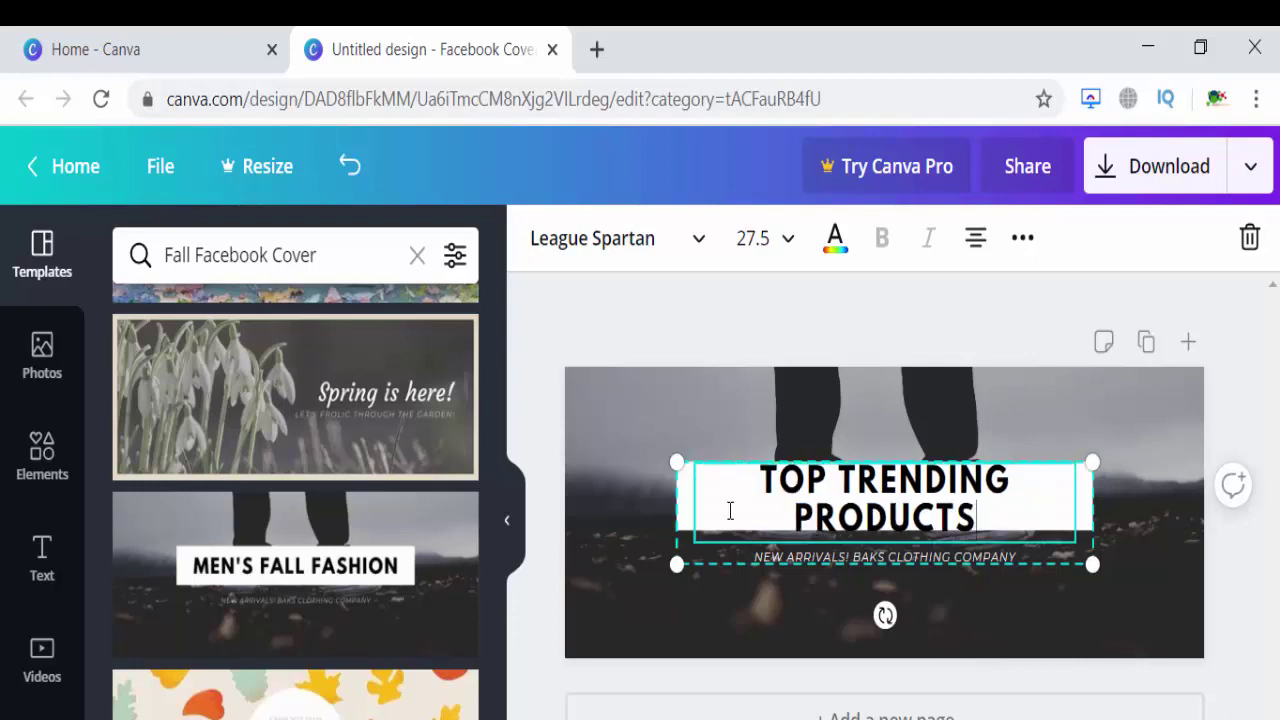
Set the headline's font size to 21 and scale the headline and tagline group down slightly, to a headline size of about 19.8
left_click_drag(760, 482, 1022, 528)
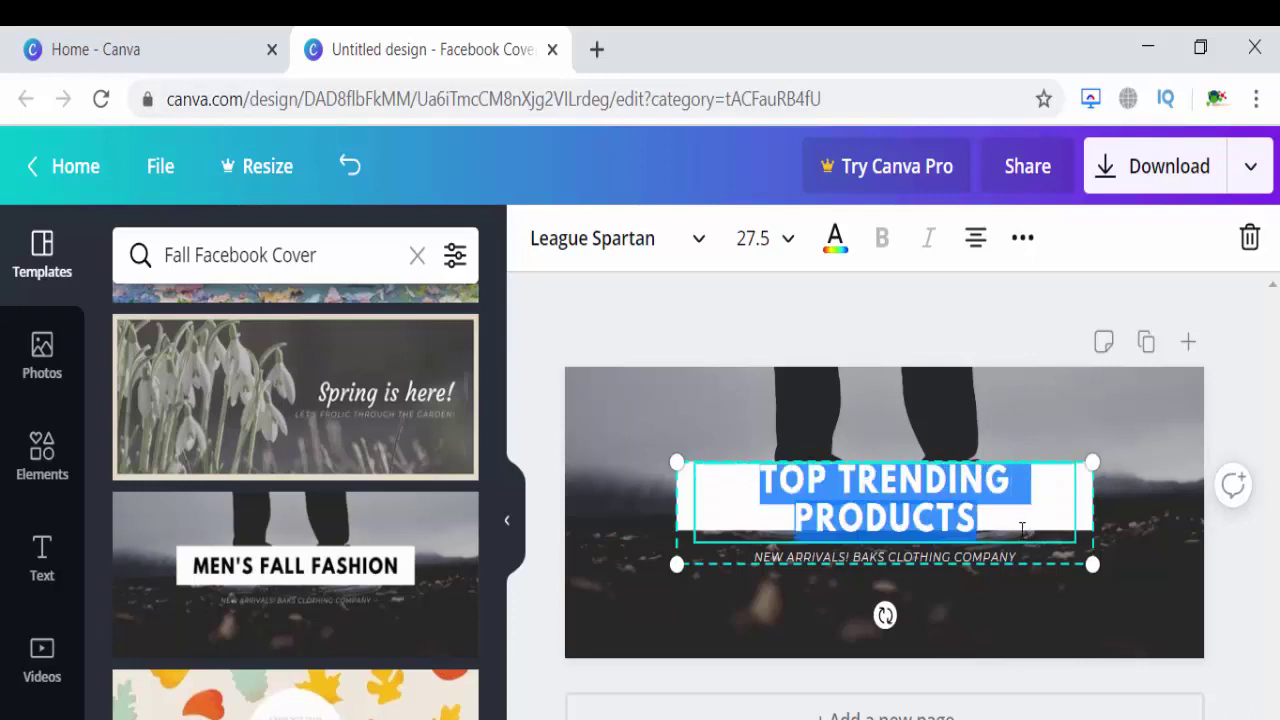
left_click(753, 238)
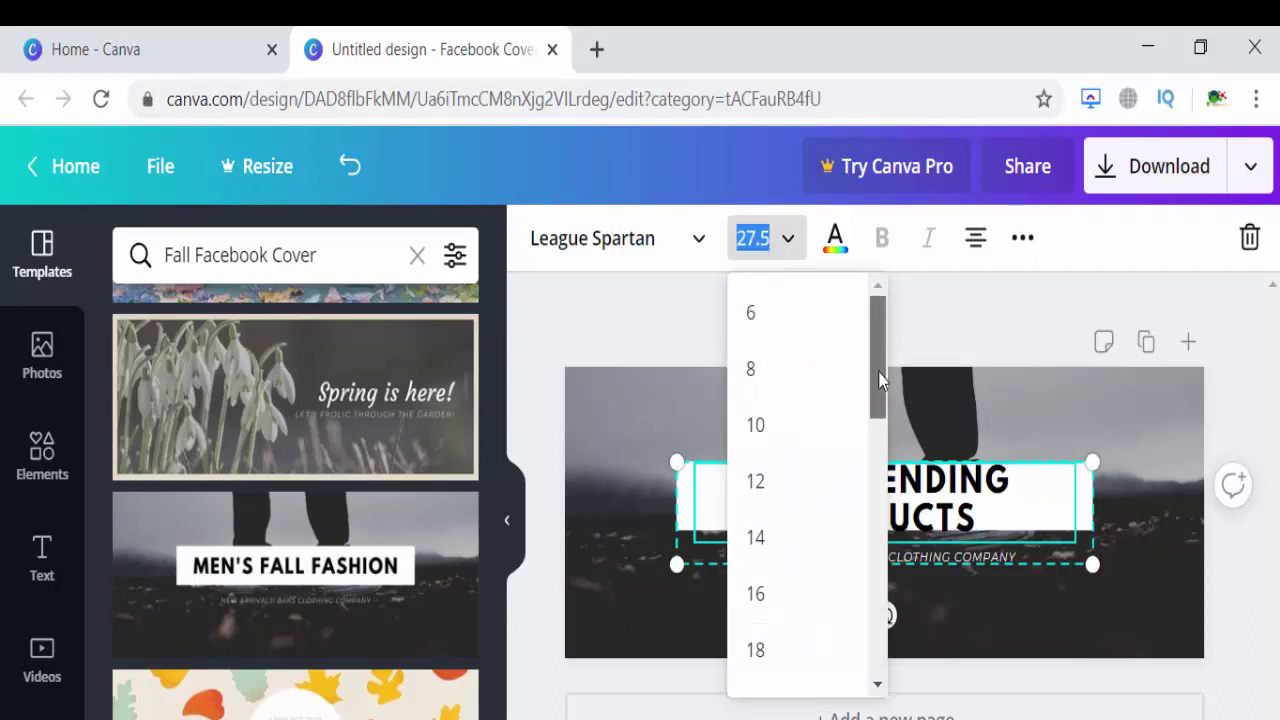
scroll(880, 380, "down", 3)
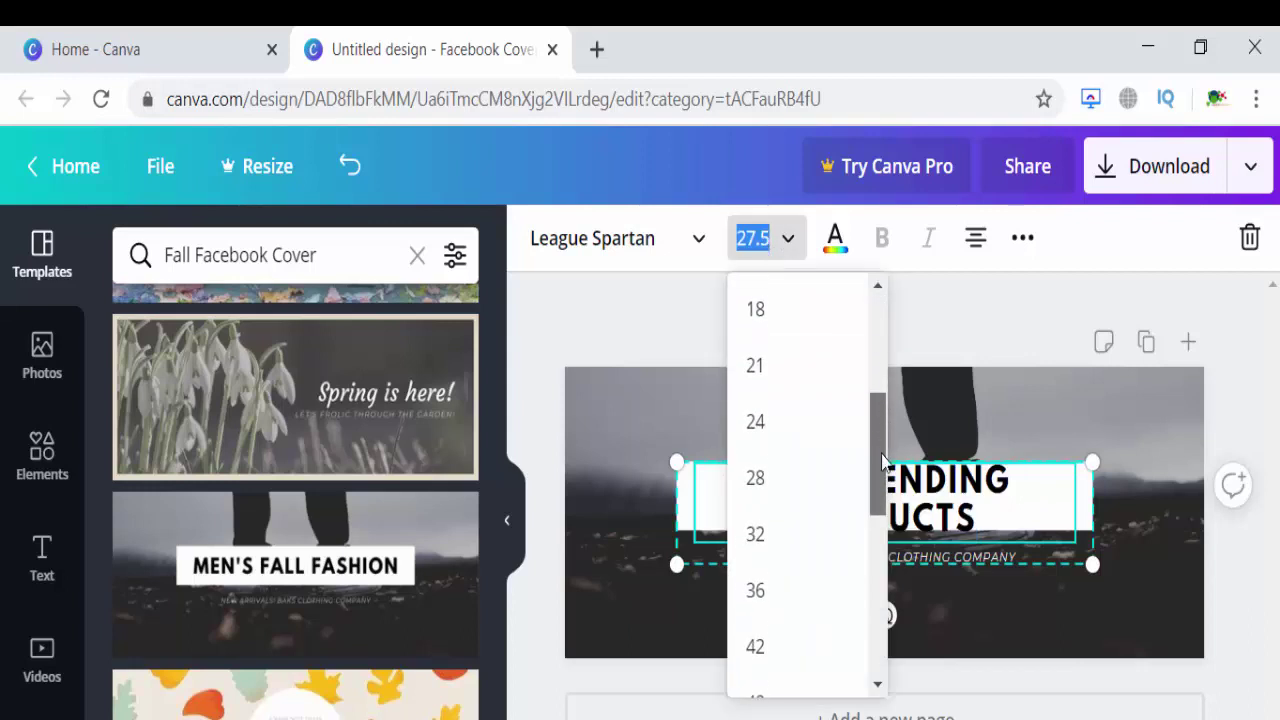
left_click(812, 374)
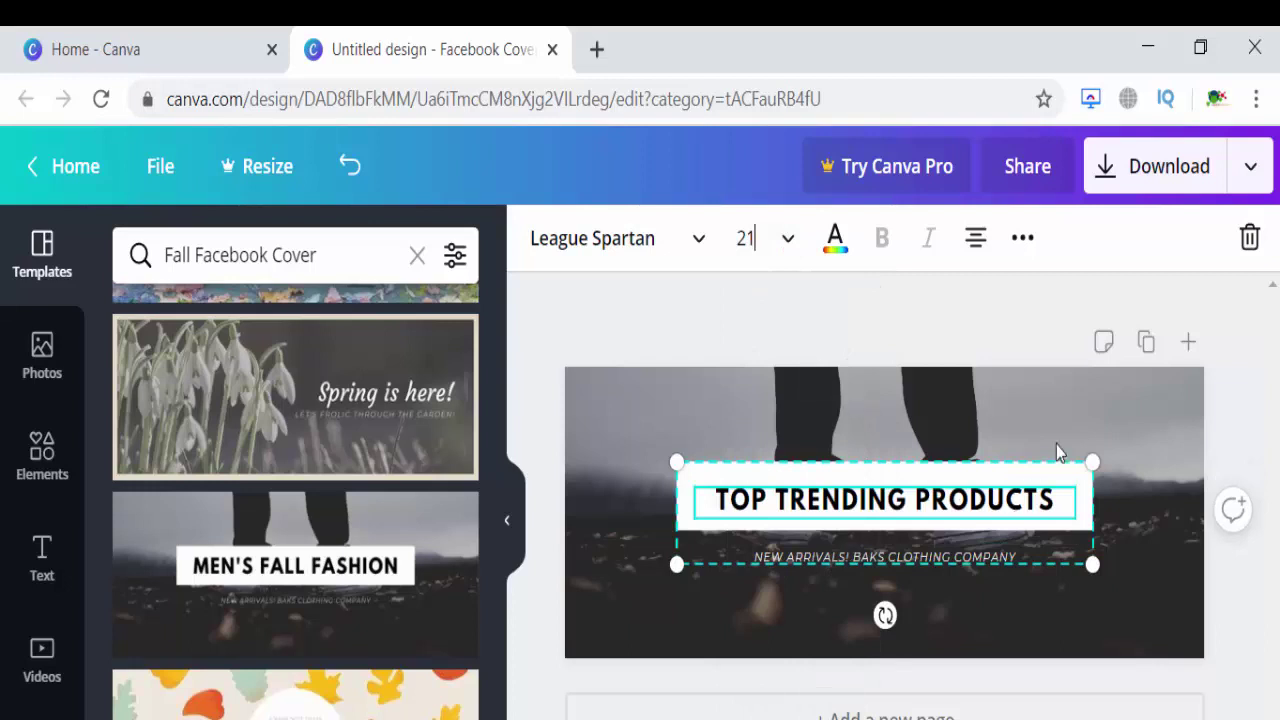
left_click_drag(1091, 457, 1070, 491)
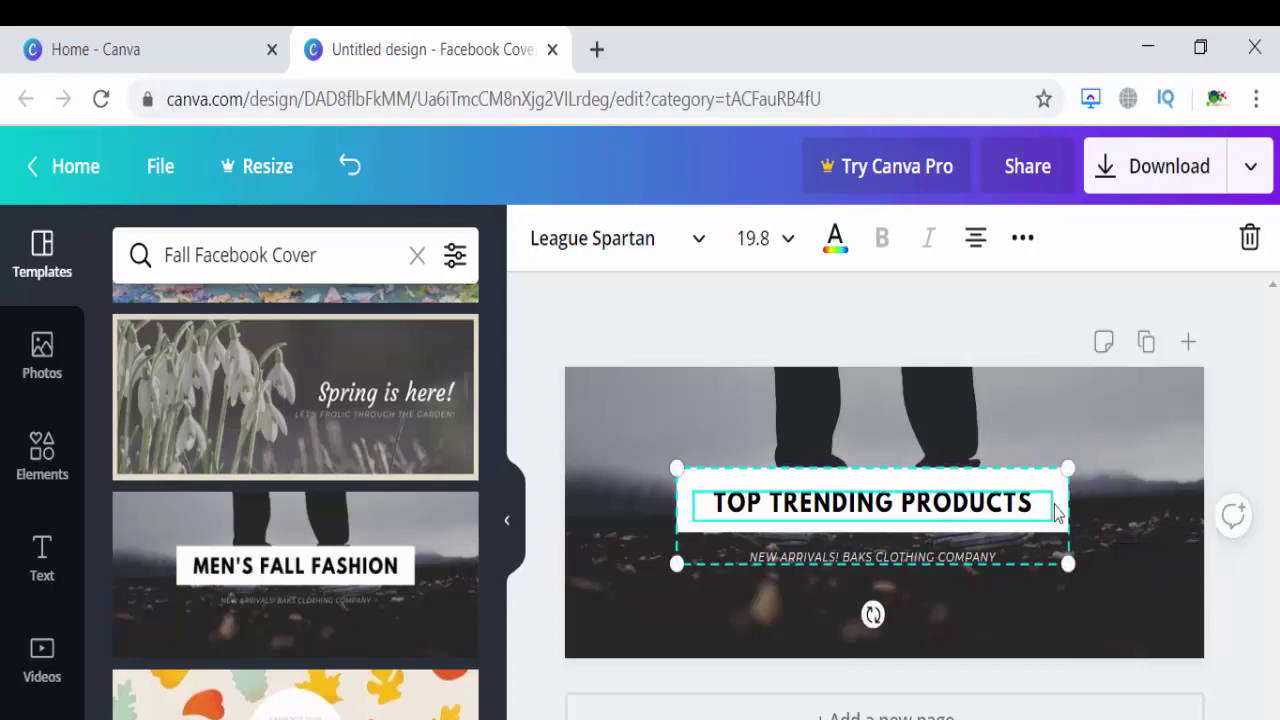
Replace "BAKS CLOTHING COMPANY" in the tagline with "FOR ALL DIGITAL PRODUCTS"
left_click(928, 566)
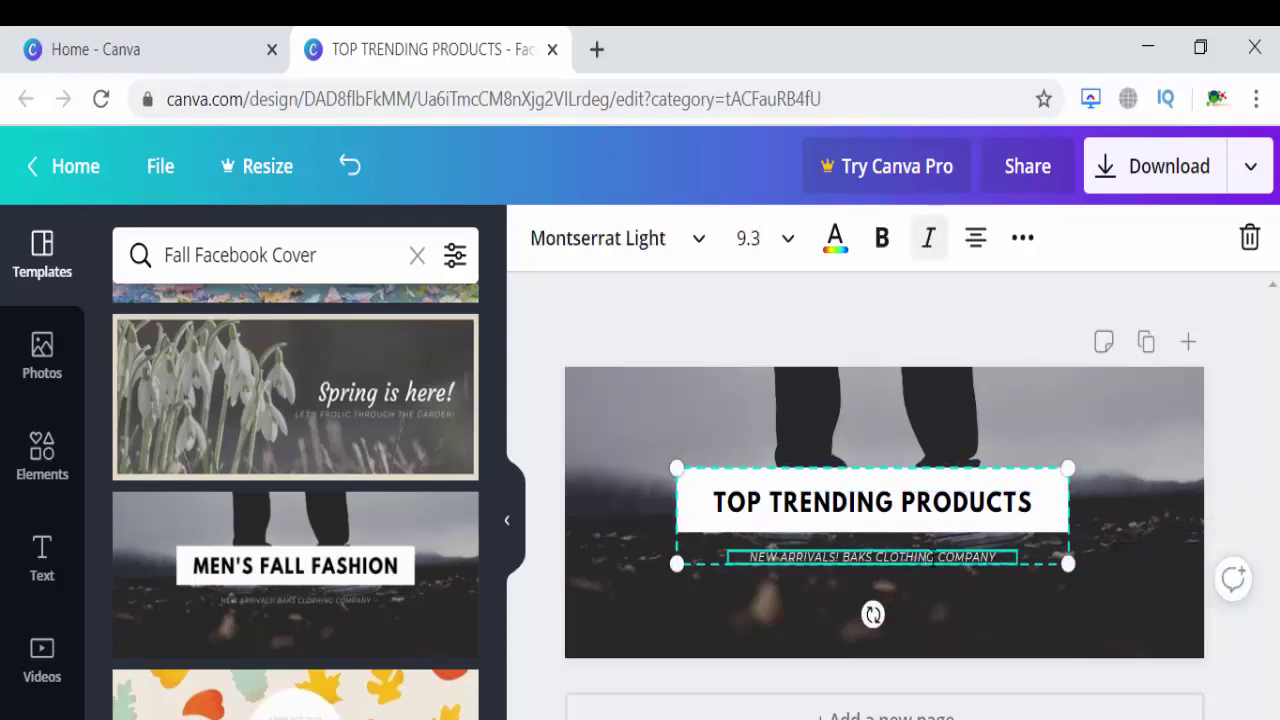
left_click_drag(998, 557, 877, 557)
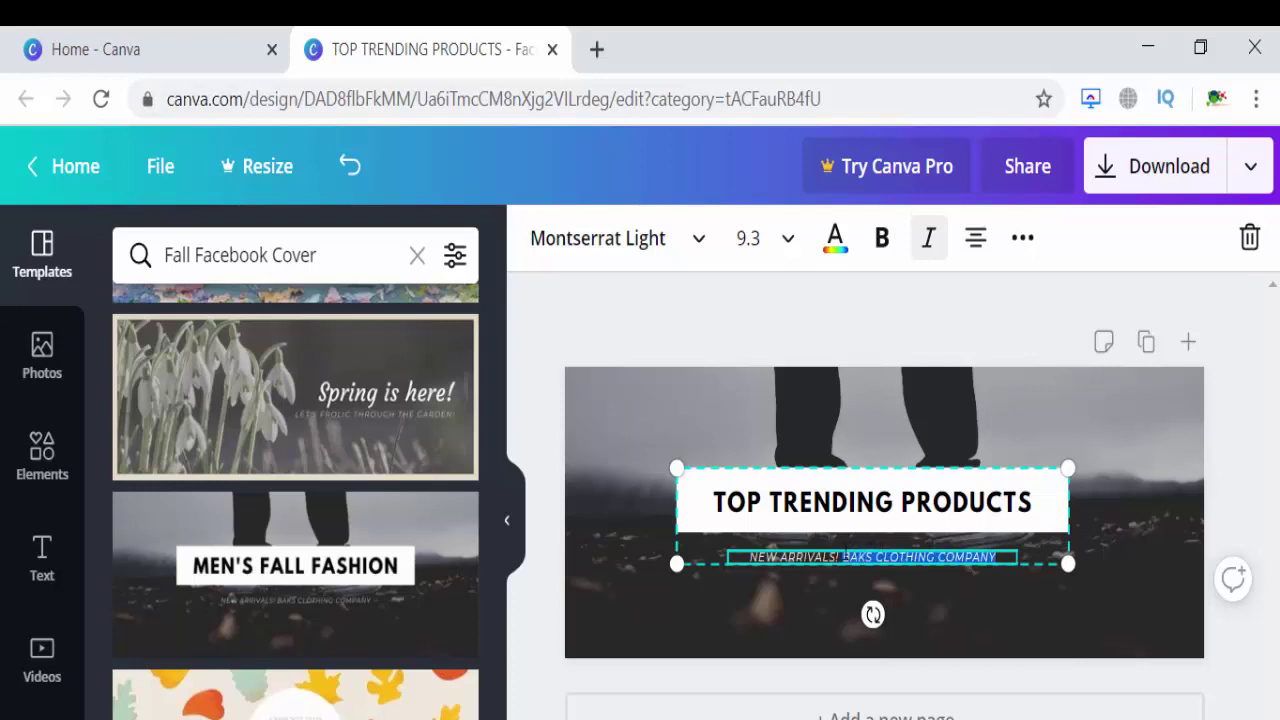
key("BackSpace")
type("FOR ALL DIGITAL")
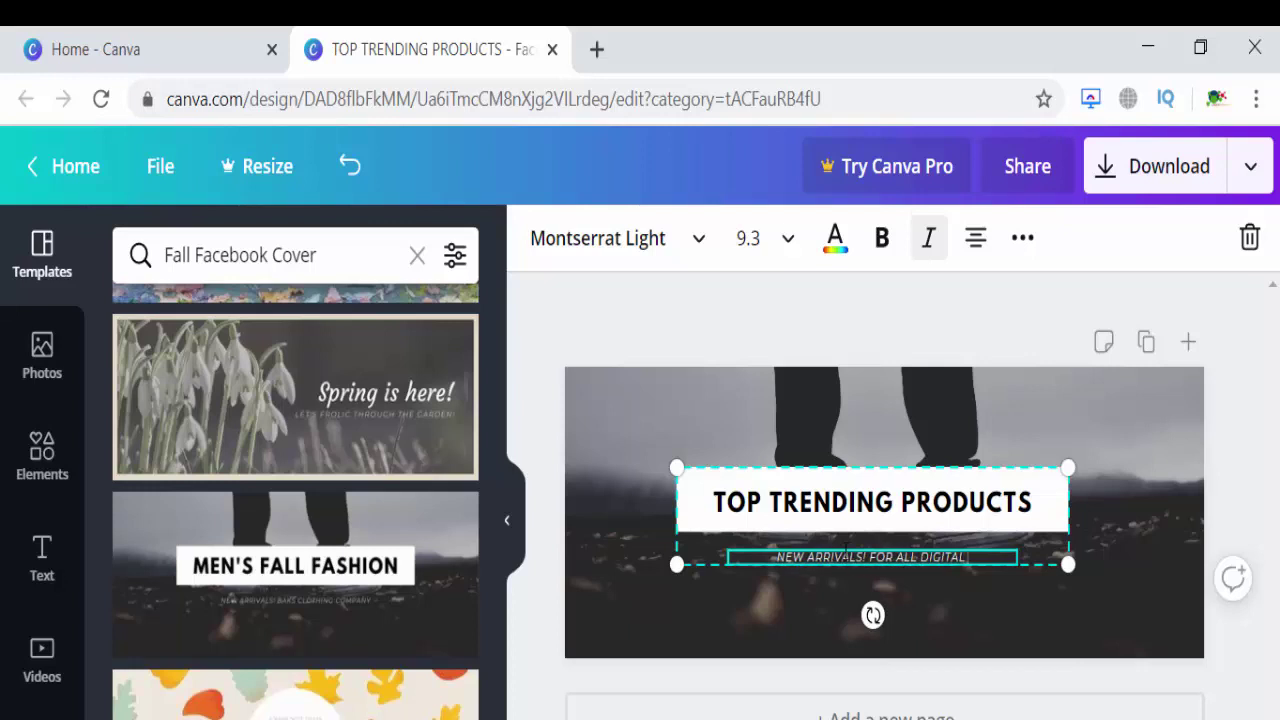
type(" PRO")
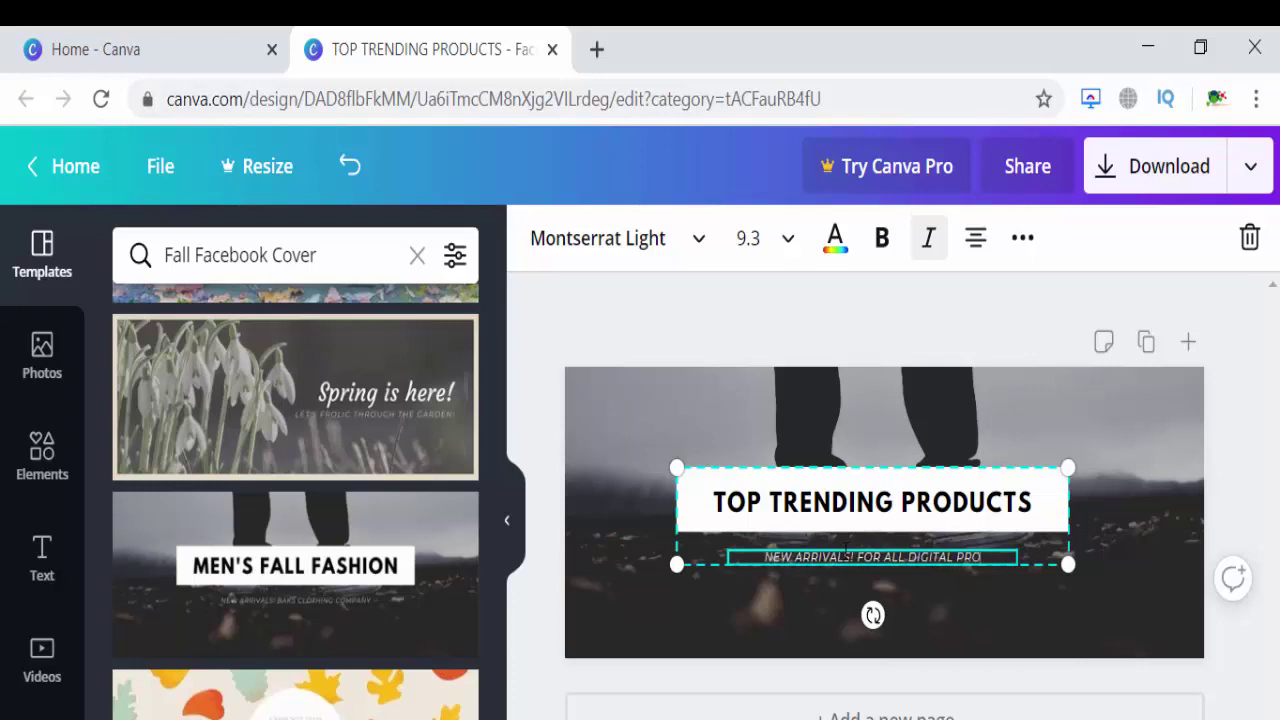
type("DUCTS")
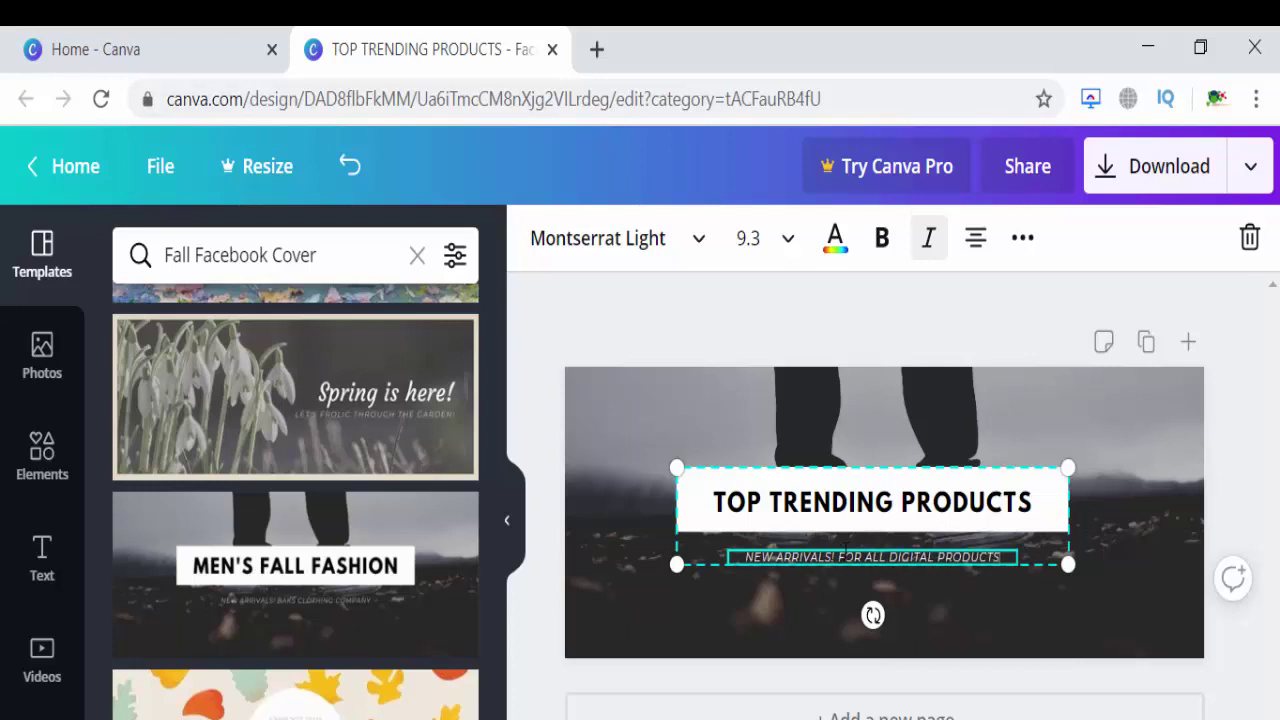
left_click(1036, 598)
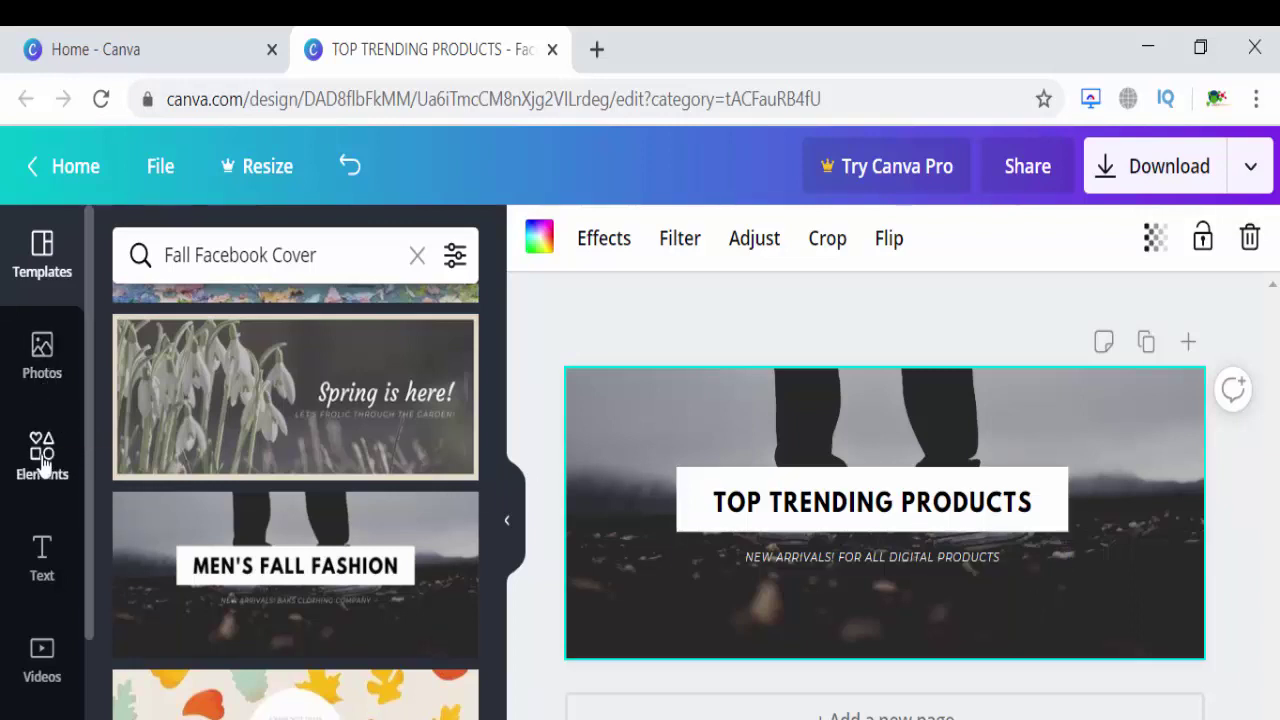
Search the photo library for "digital products" and look through the results for a suitable cover image
left_click(43, 368)
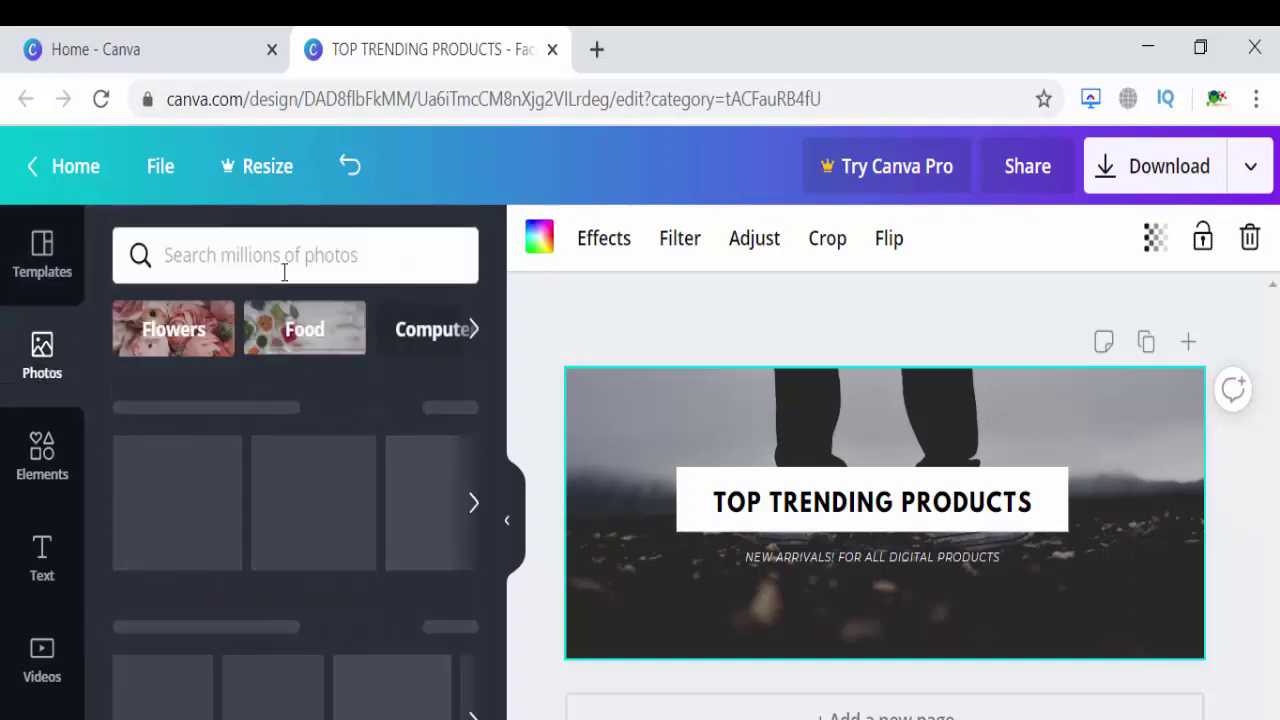
left_click(288, 262)
type("d")
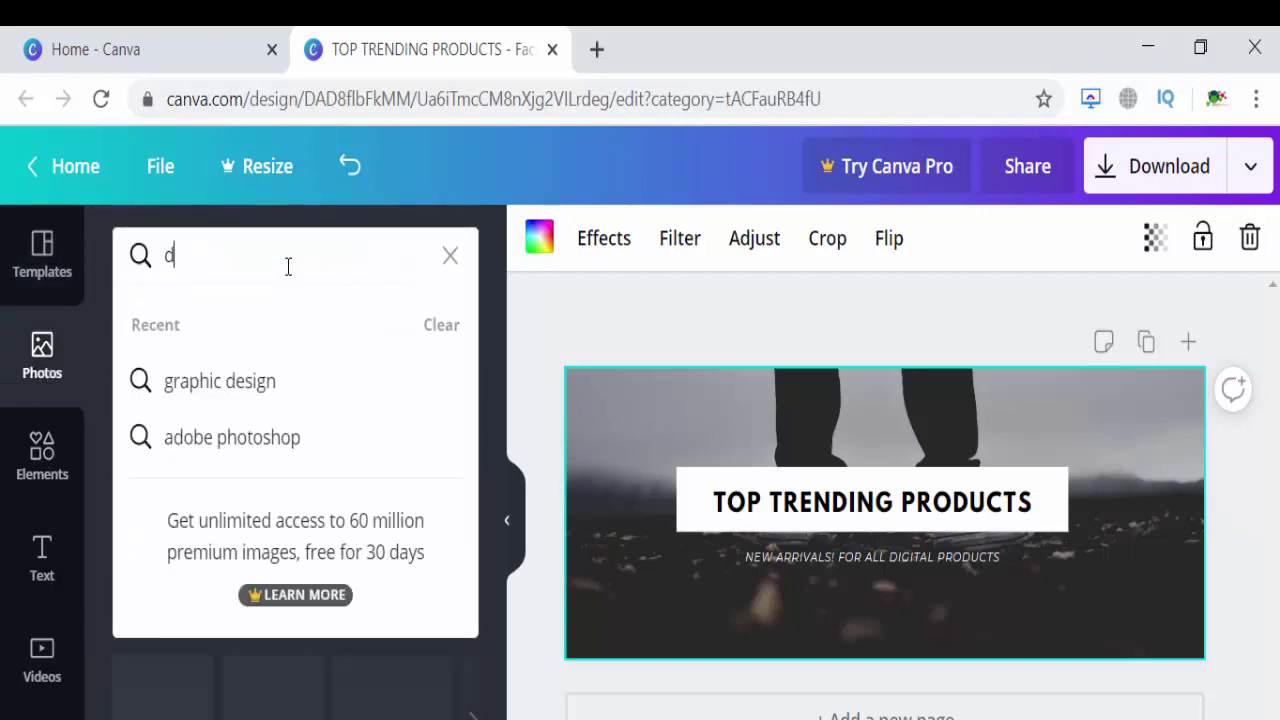
type("igital ")
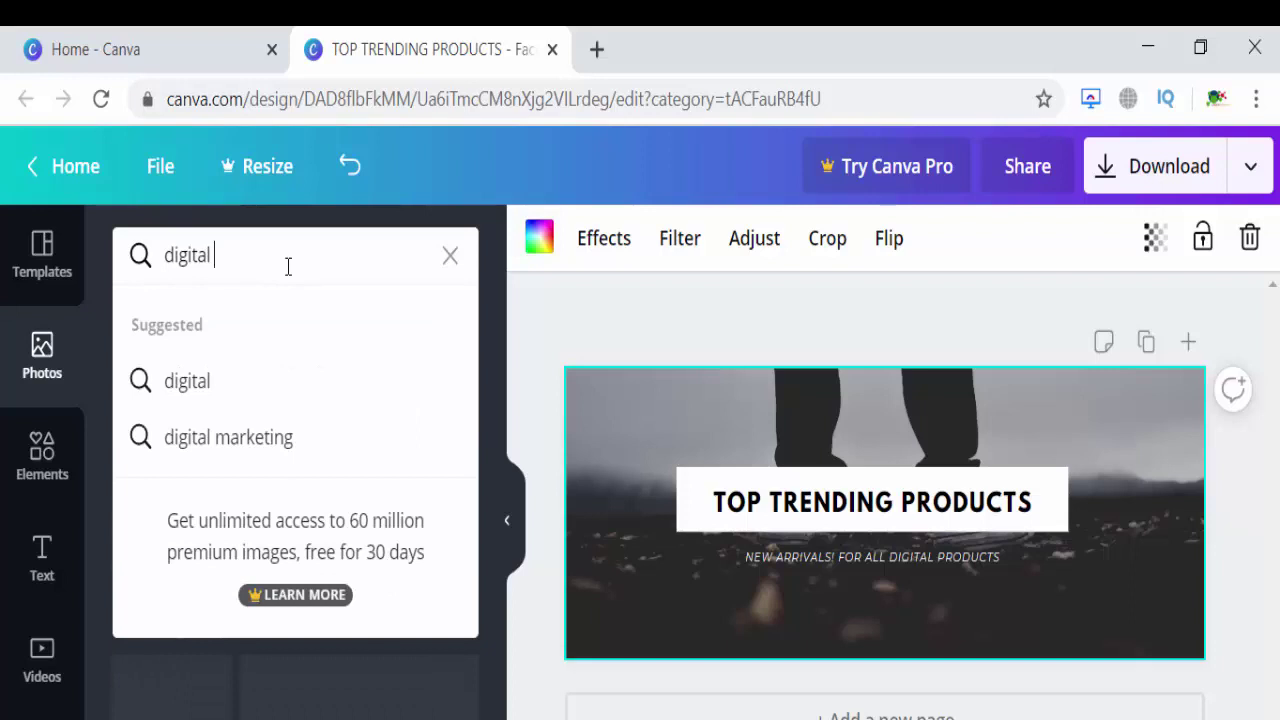
type("products")
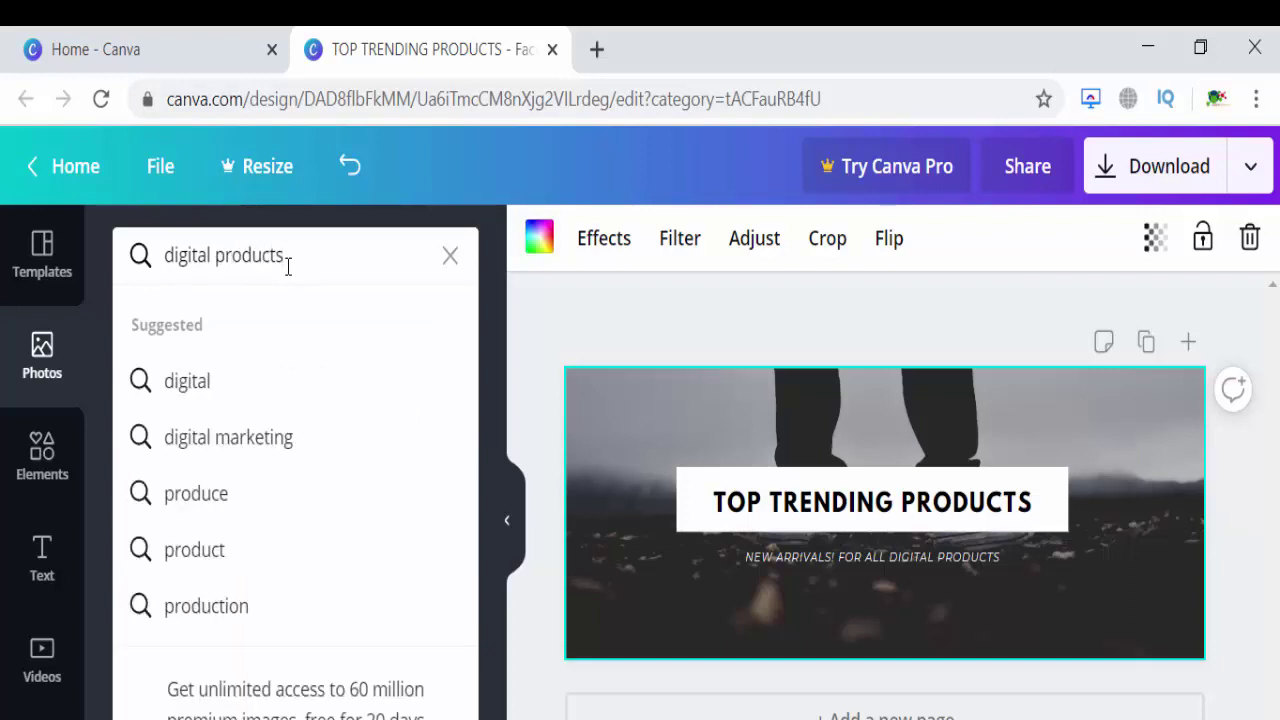
key("Return")
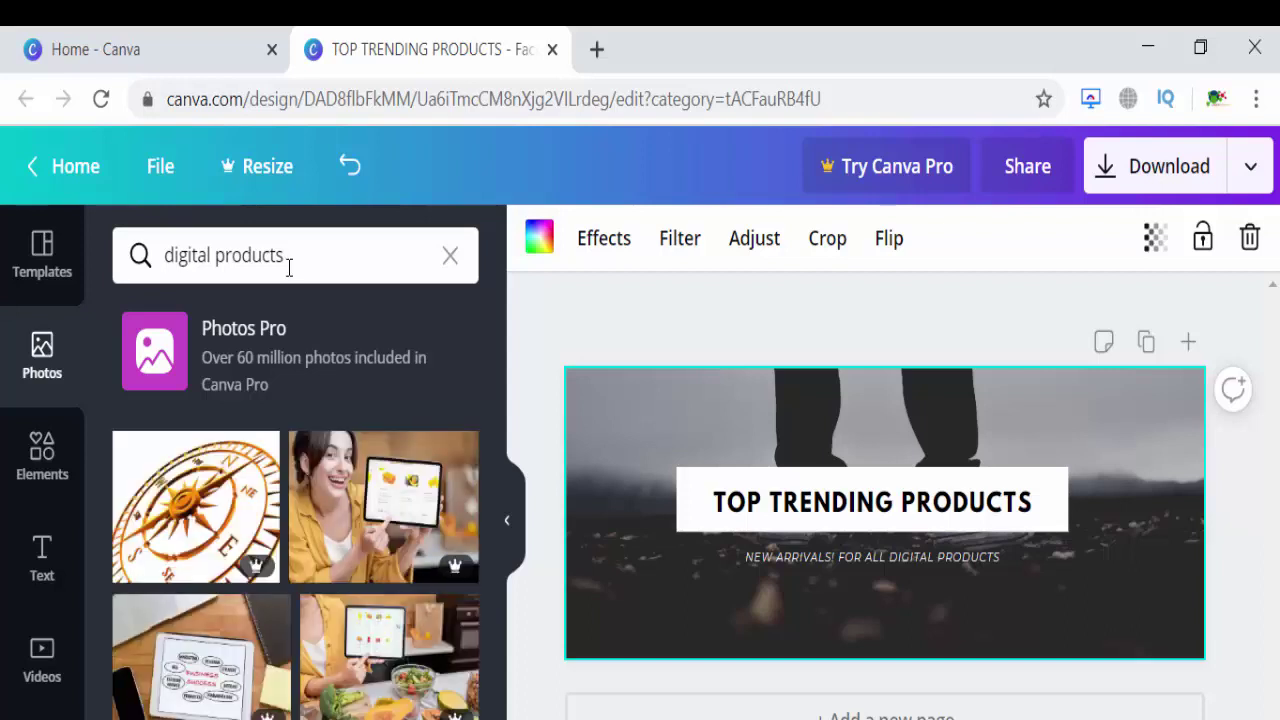
mouse_move(470, 455)
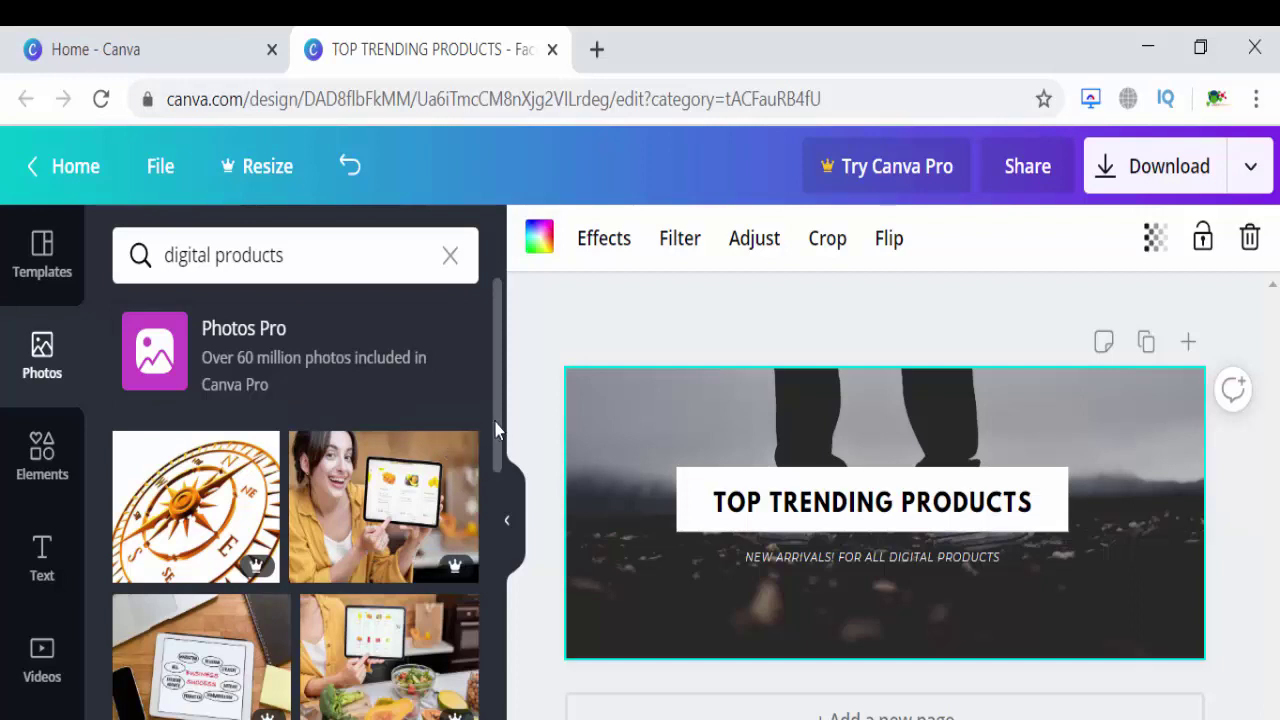
left_click_drag(497, 425, 474, 719)
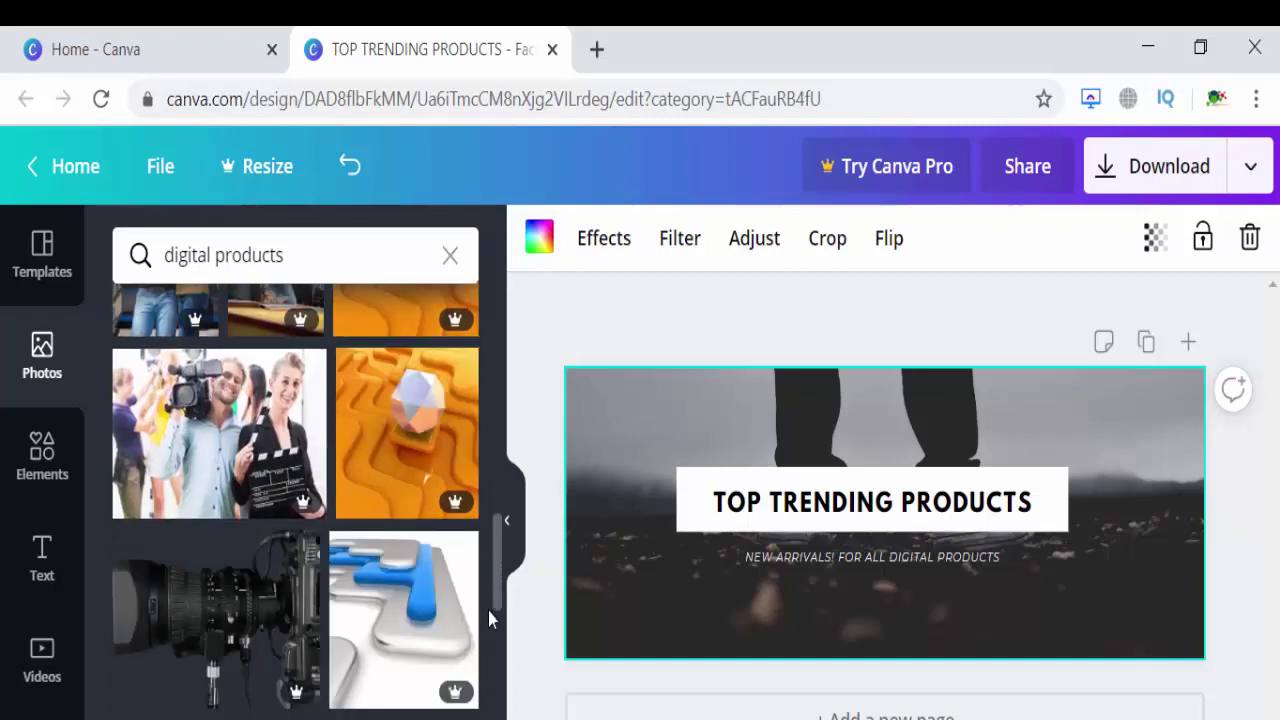
left_click_drag(500, 580, 492, 719)
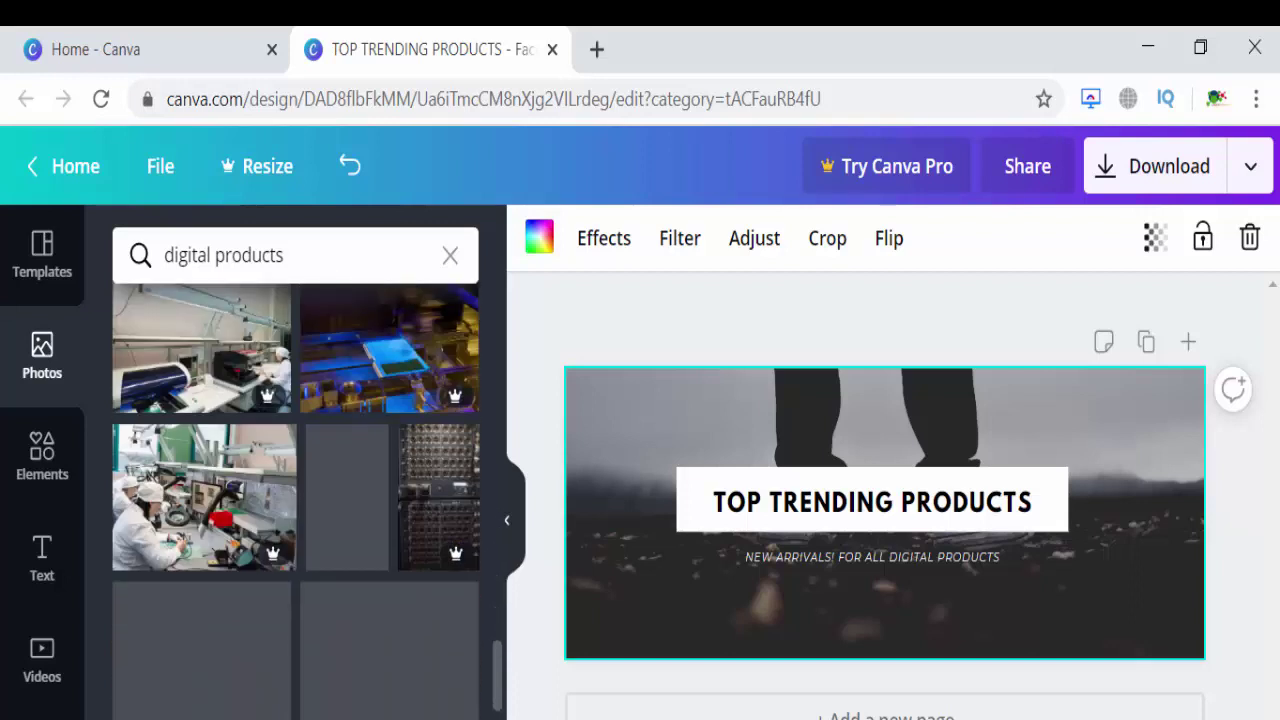
scroll(296, 500, "down", 2)
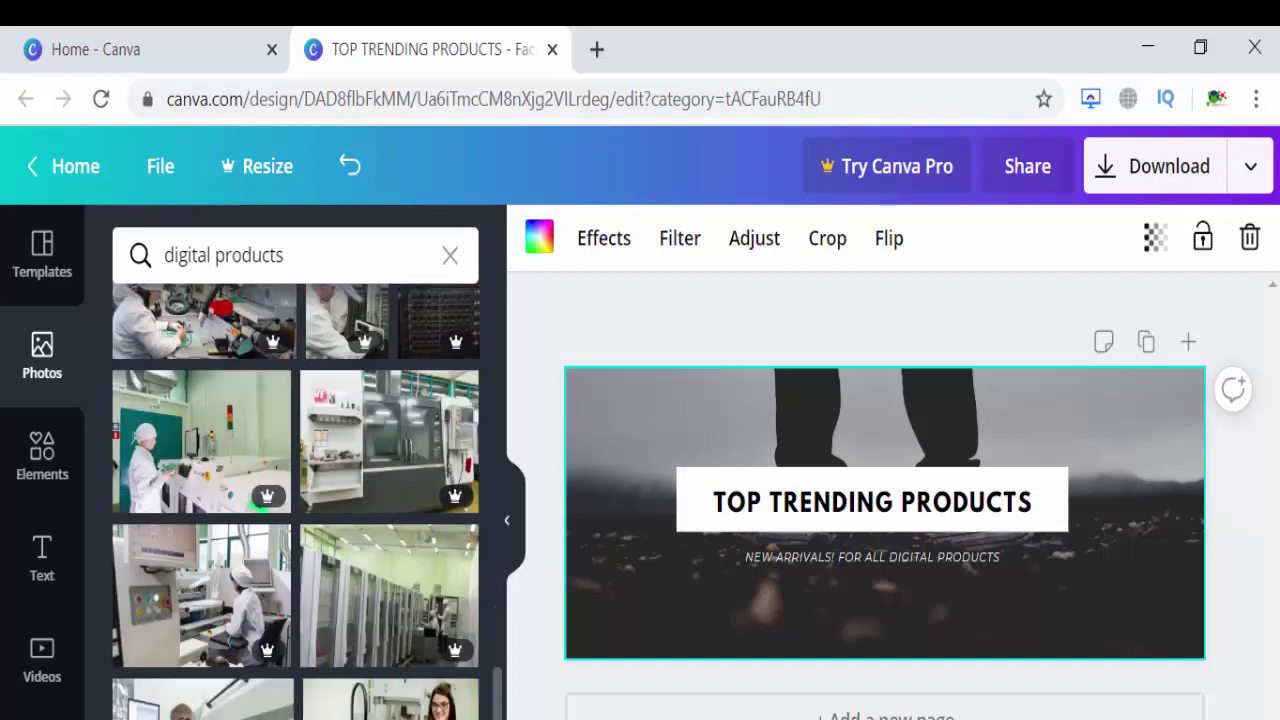
scroll(296, 500, "down", 10)
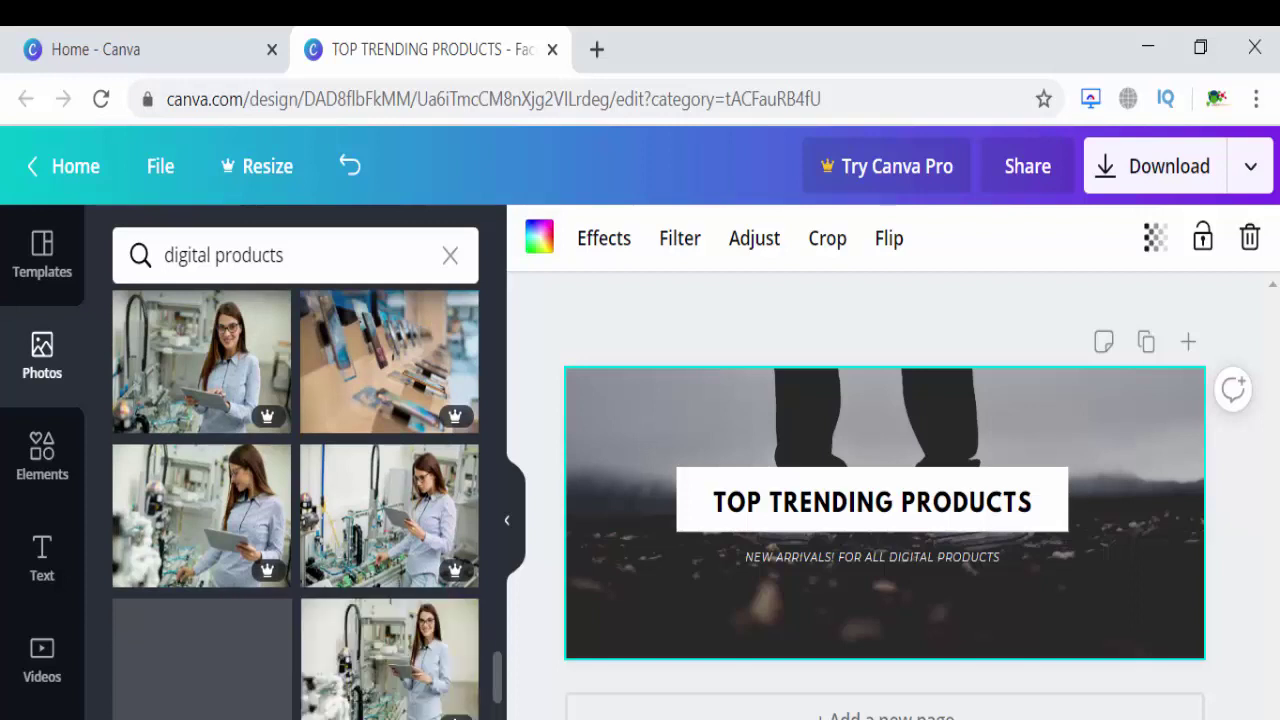
scroll(296, 500, "down", 5)
scroll(366, 306, "up", 15)
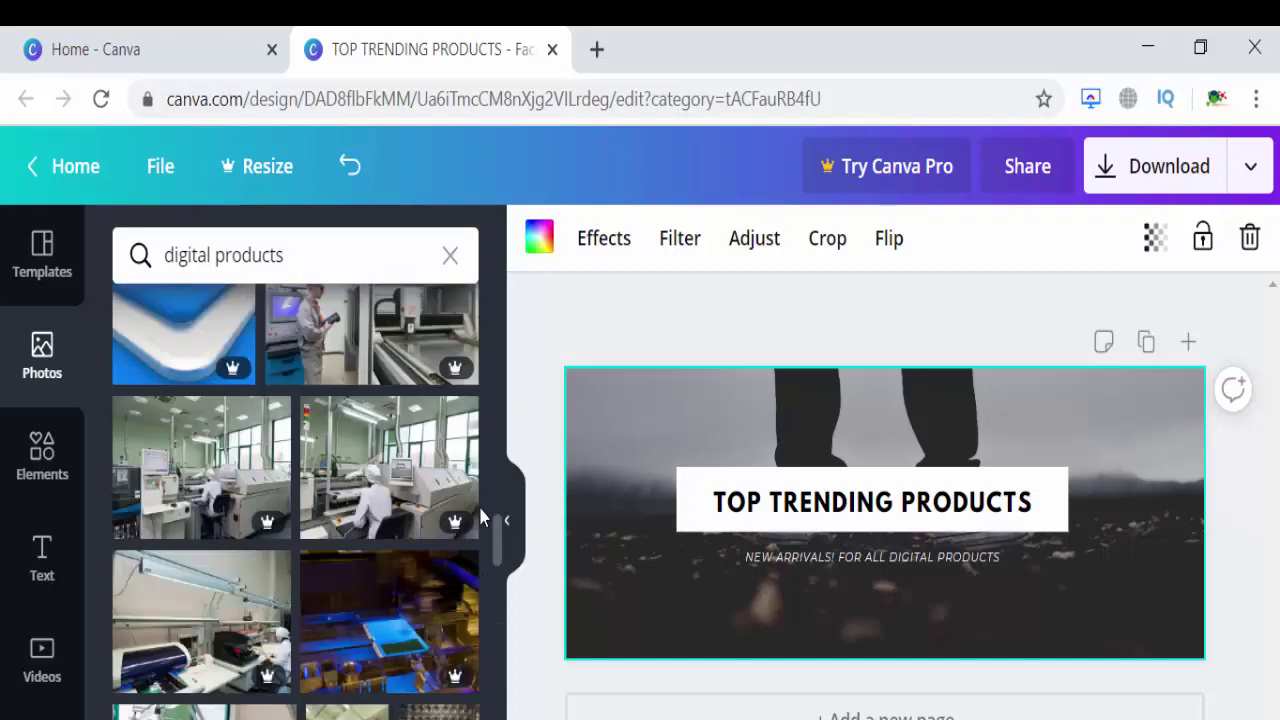
Search the photos for "digital marketing" instead and add the picture of two laptops exchanging cash and a shopping bag
left_click(289, 256)
left_click_drag(289, 256, 218, 258)
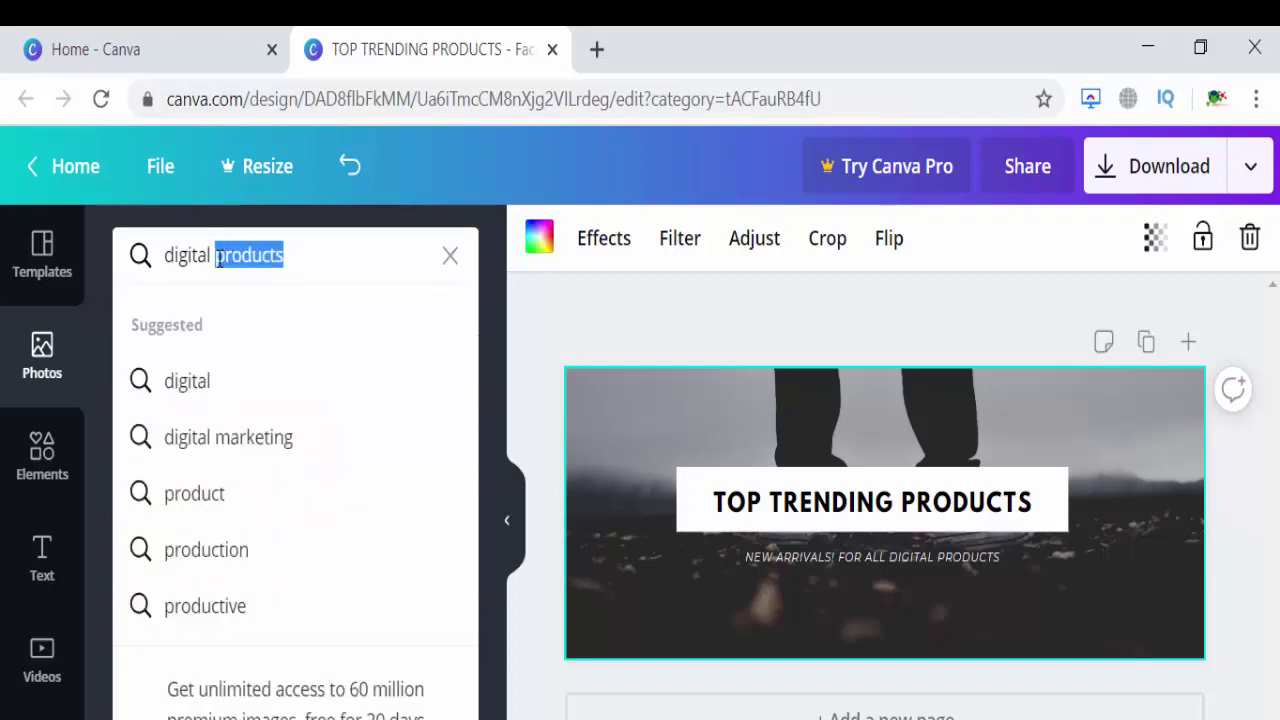
left_click(238, 437)
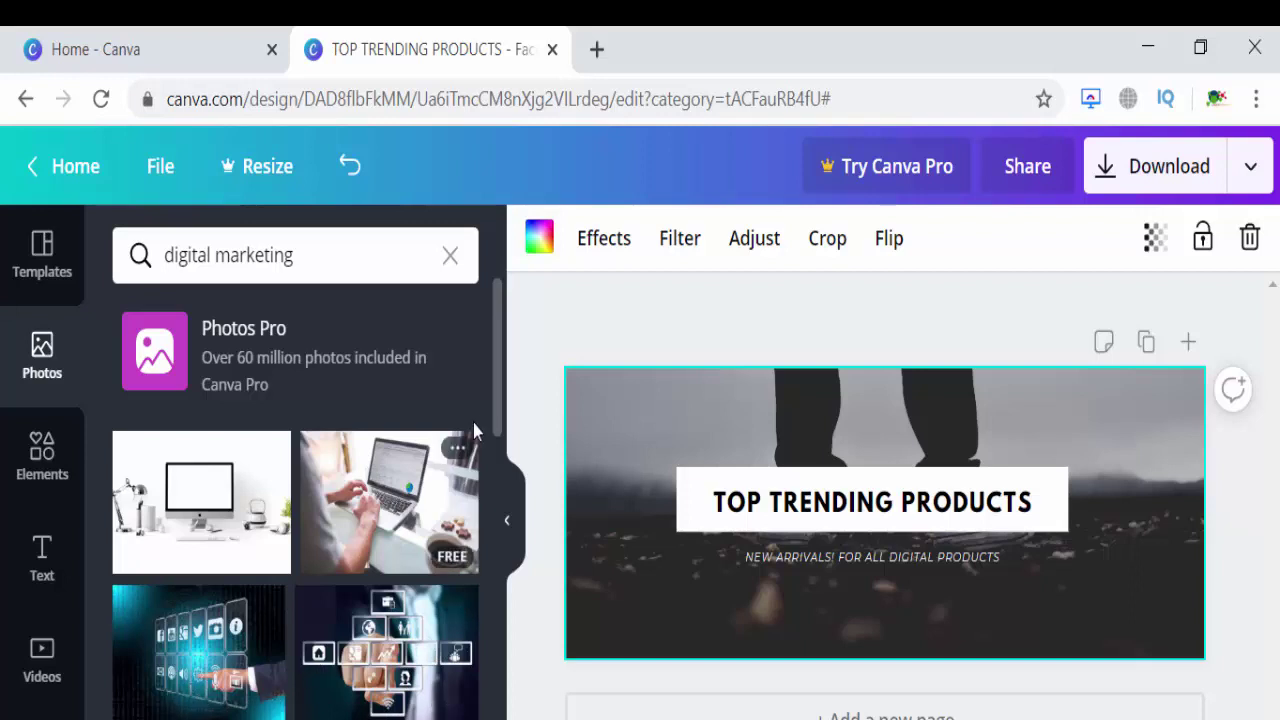
left_click_drag(503, 400, 483, 625)
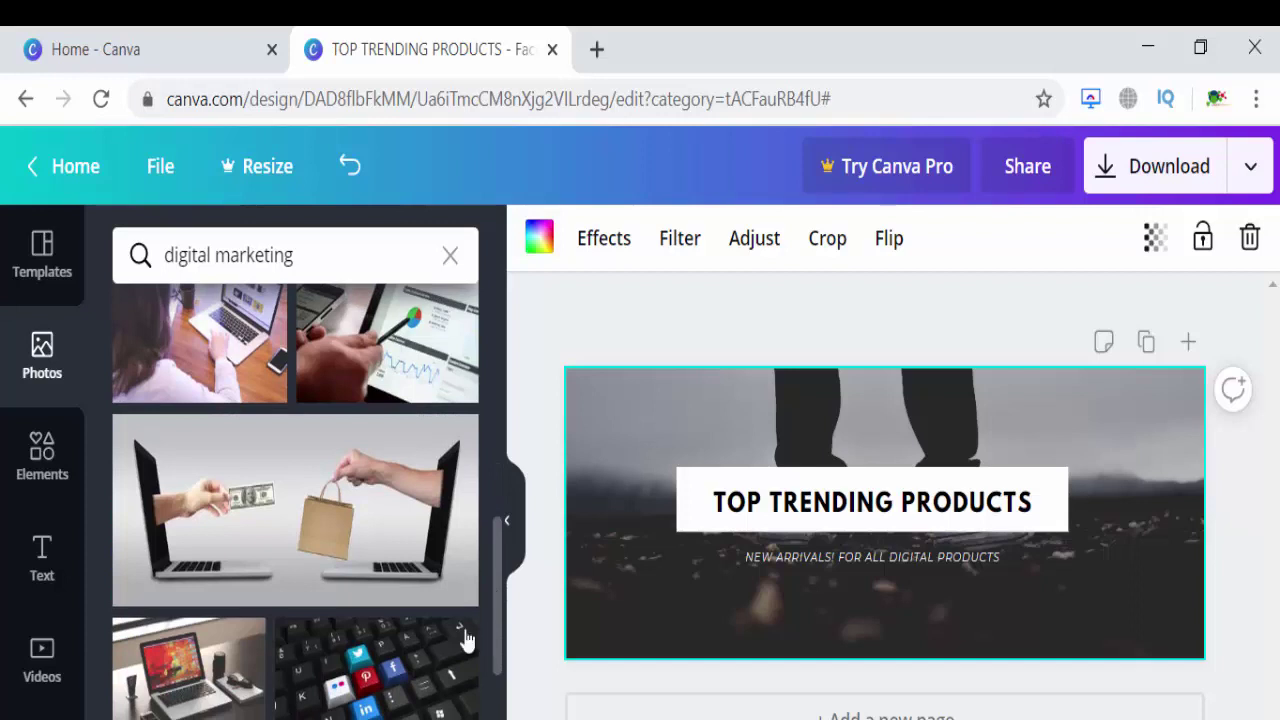
left_click(316, 550)
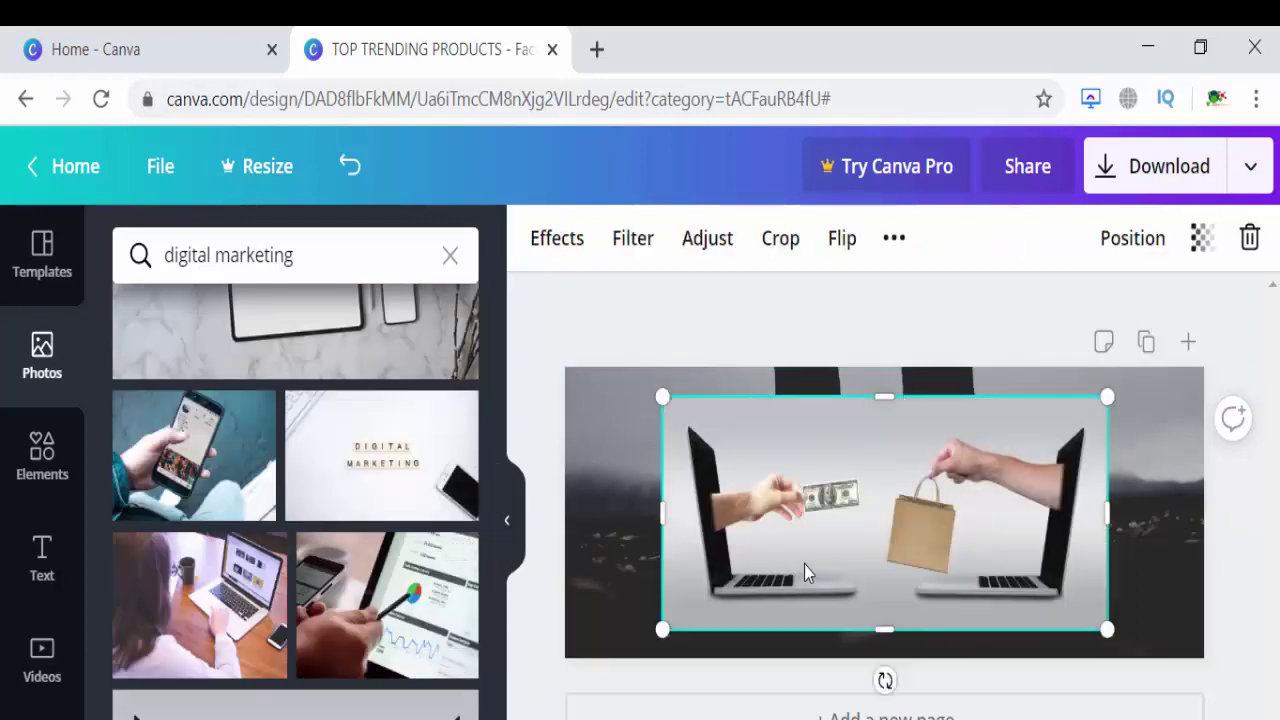
Fit the laptops photo to the full cover area and place it as the background behind the headline and tagline
left_click_drag(804, 571, 701, 533)
left_click_drag(1046, 520, 1021, 681)
left_click(991, 578)
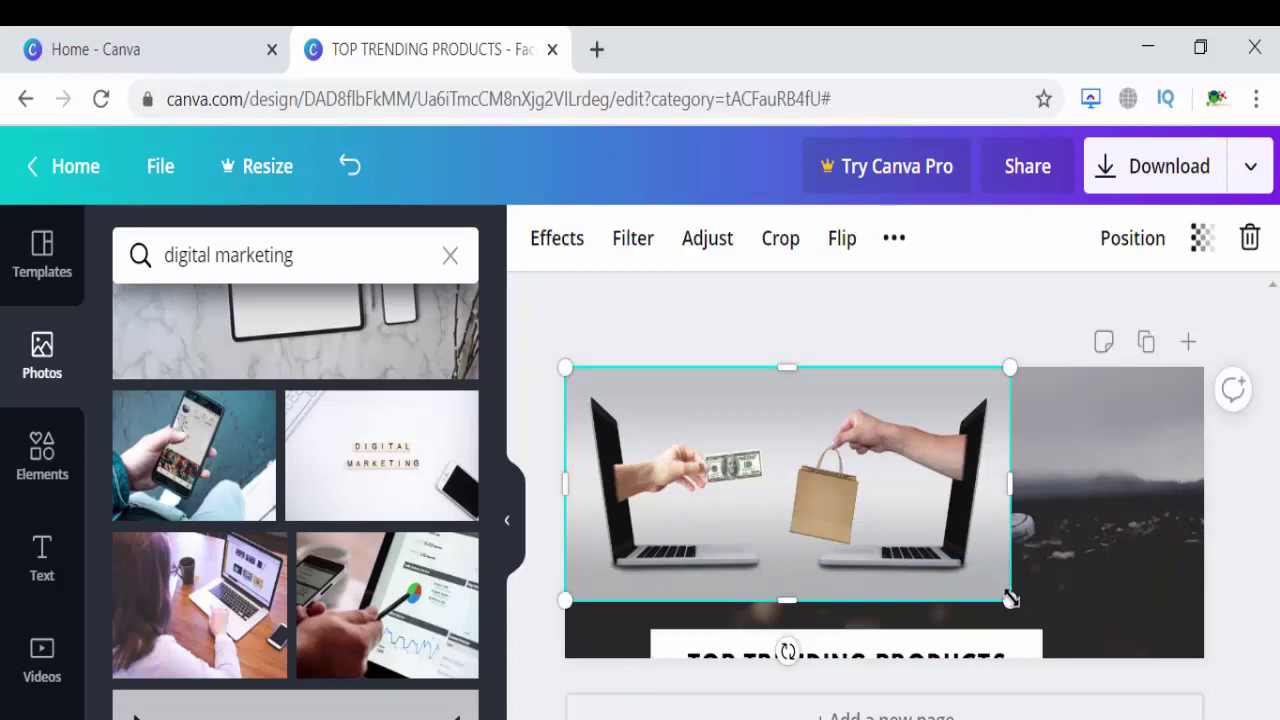
left_click_drag(1010, 598, 1217, 646)
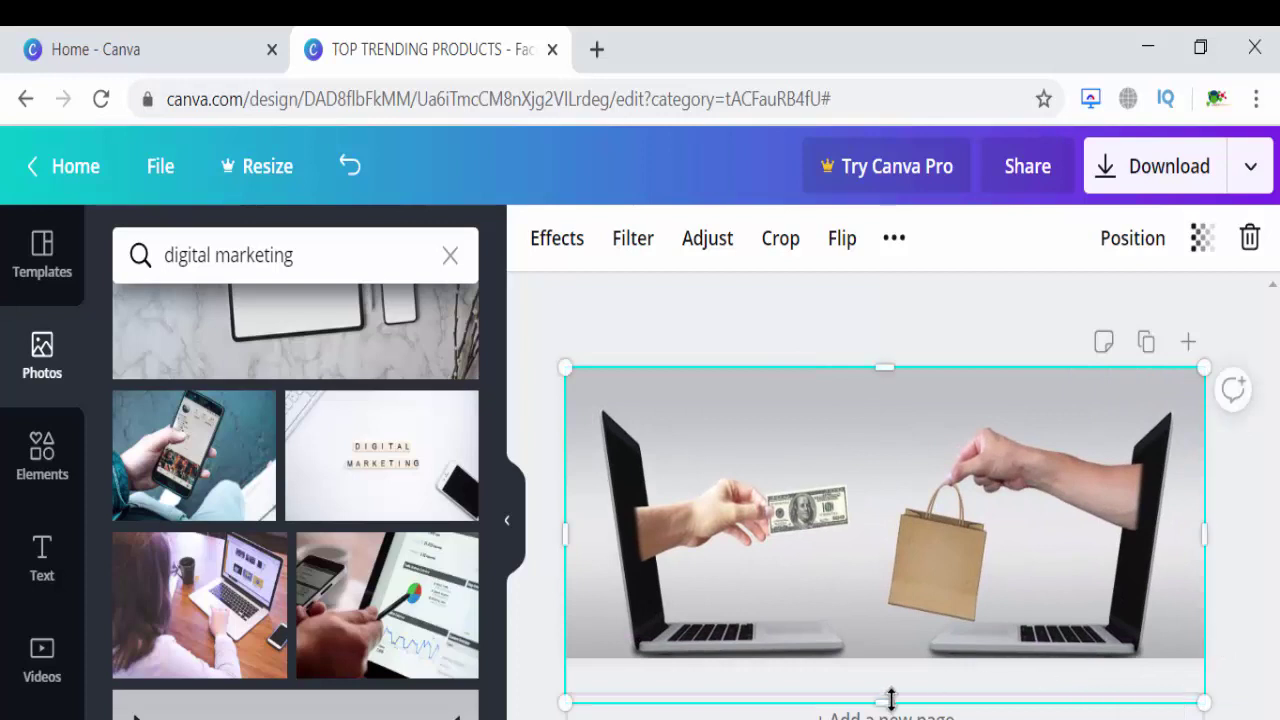
left_click_drag(891, 695, 889, 658)
left_click_drag(946, 601, 936, 494)
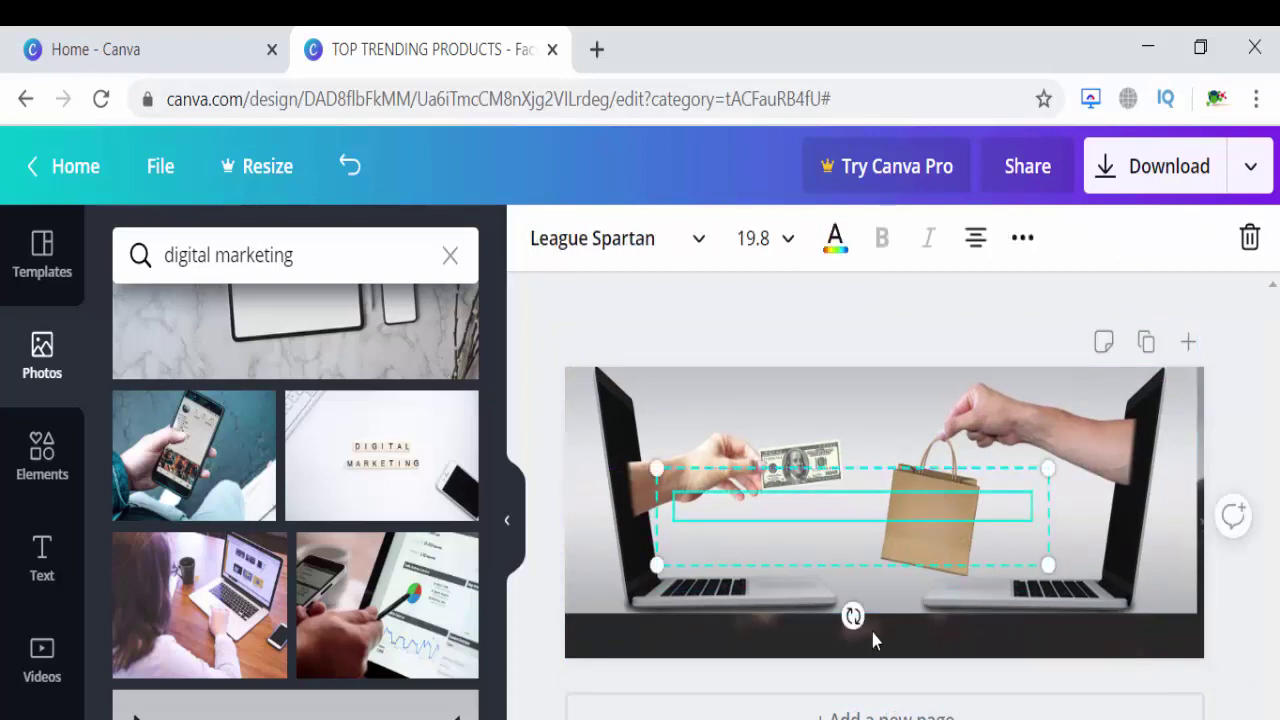
left_click(893, 610)
left_click_drag(893, 615, 893, 632)
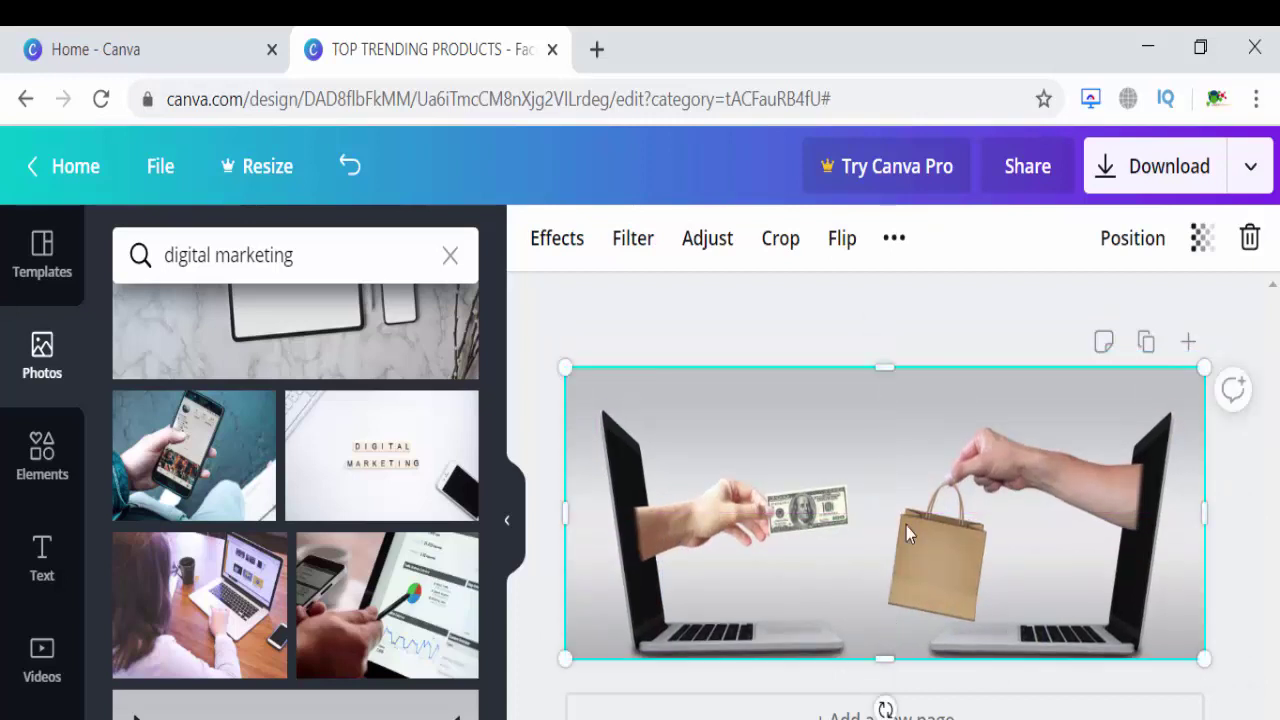
left_click(1025, 308)
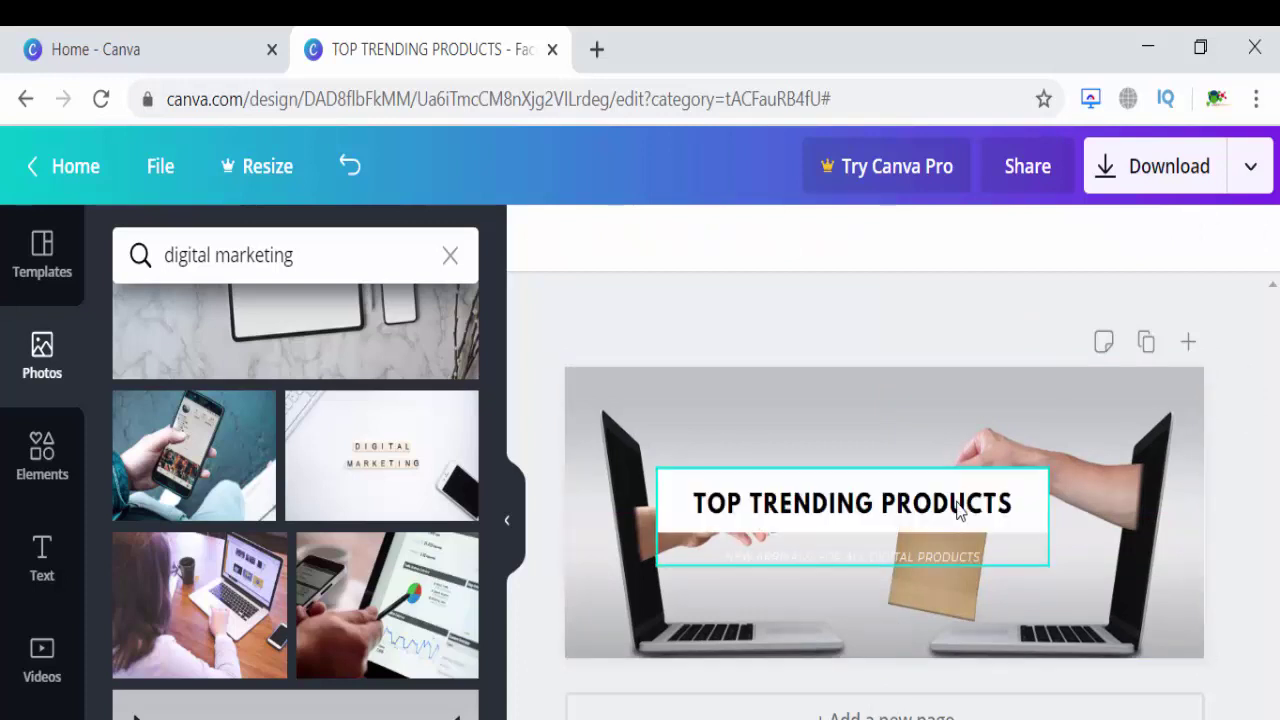
Move the headline and tagline group down near the cover's lower edge and make the tagline bold and black
left_click_drag(957, 510, 977, 580)
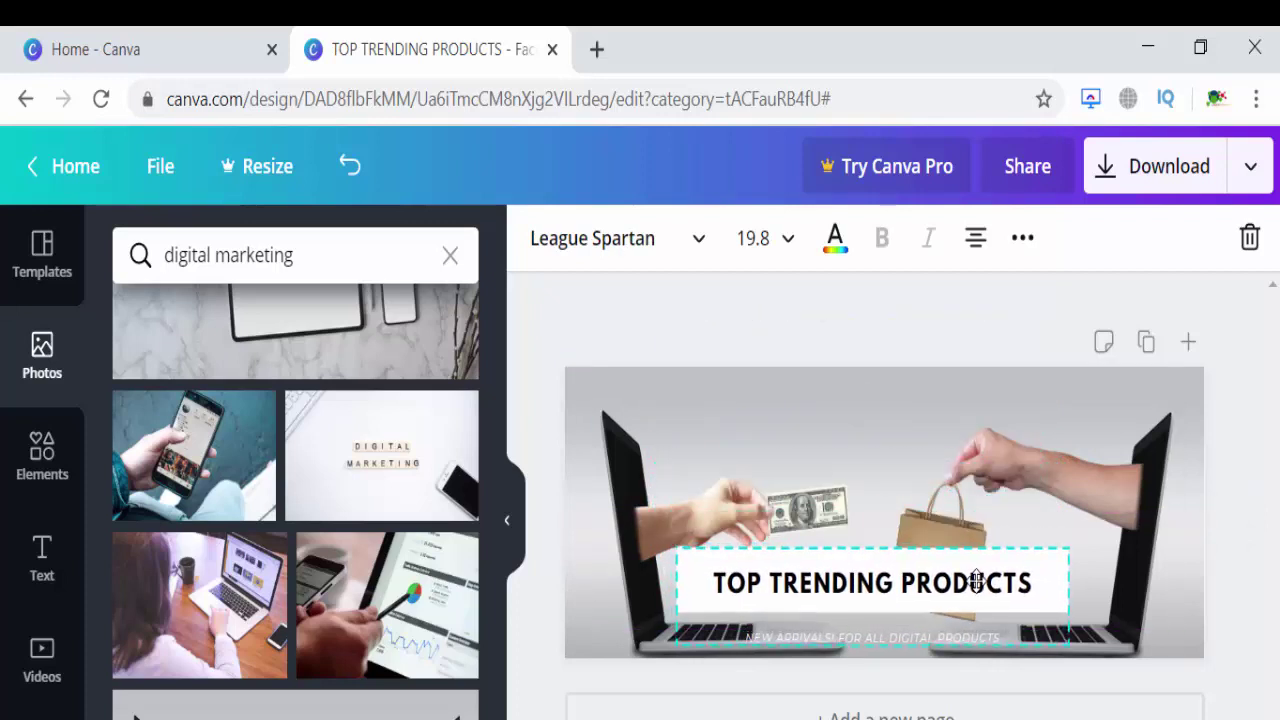
left_click(970, 640)
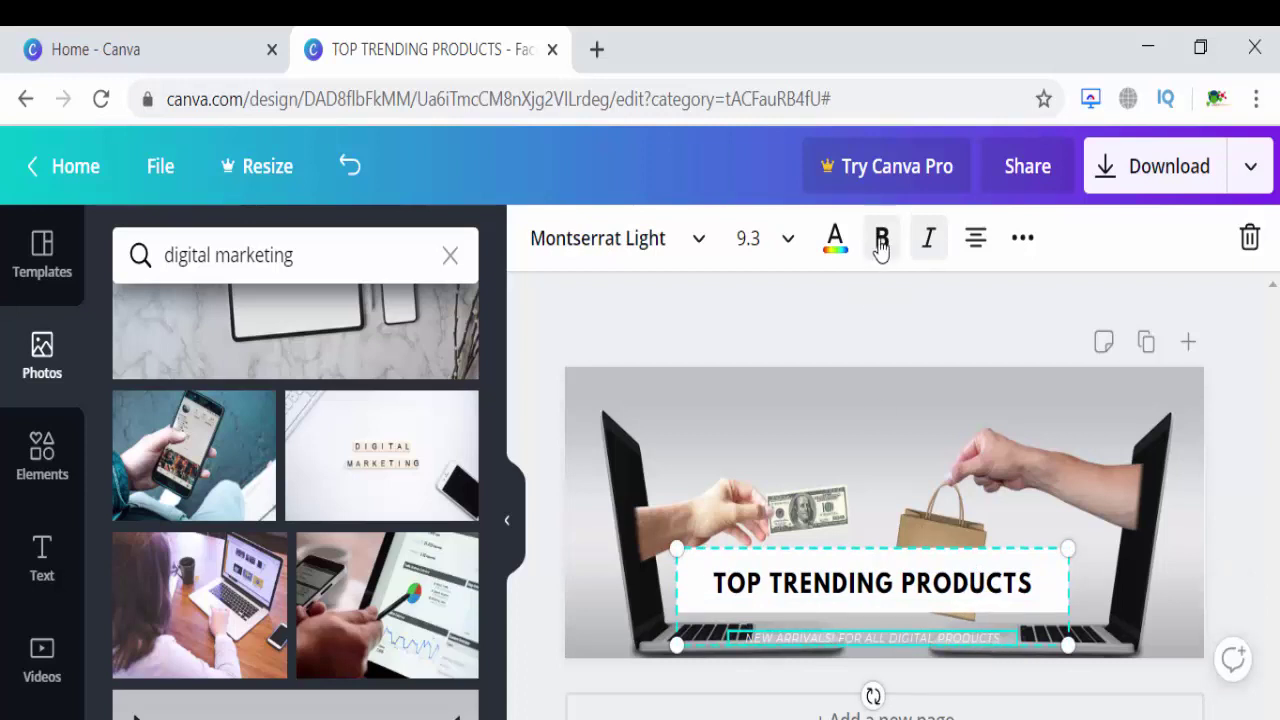
left_click(880, 239)
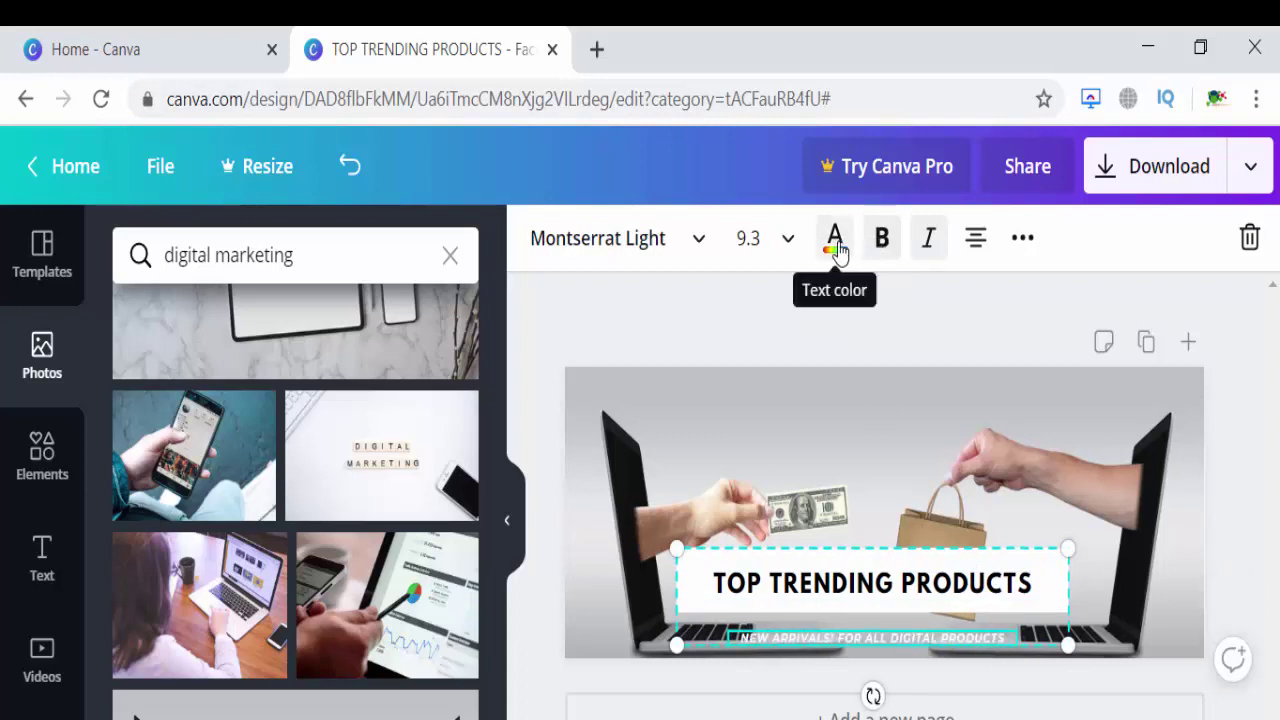
left_click(836, 245)
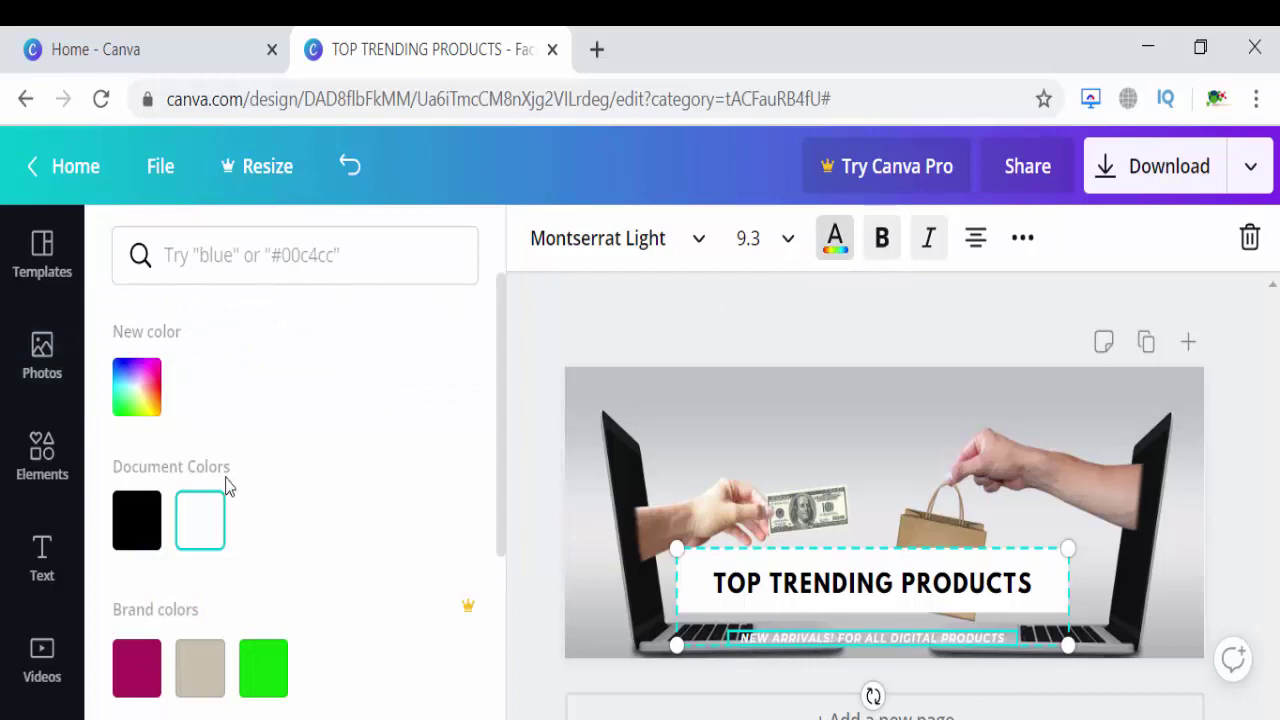
left_click(124, 522)
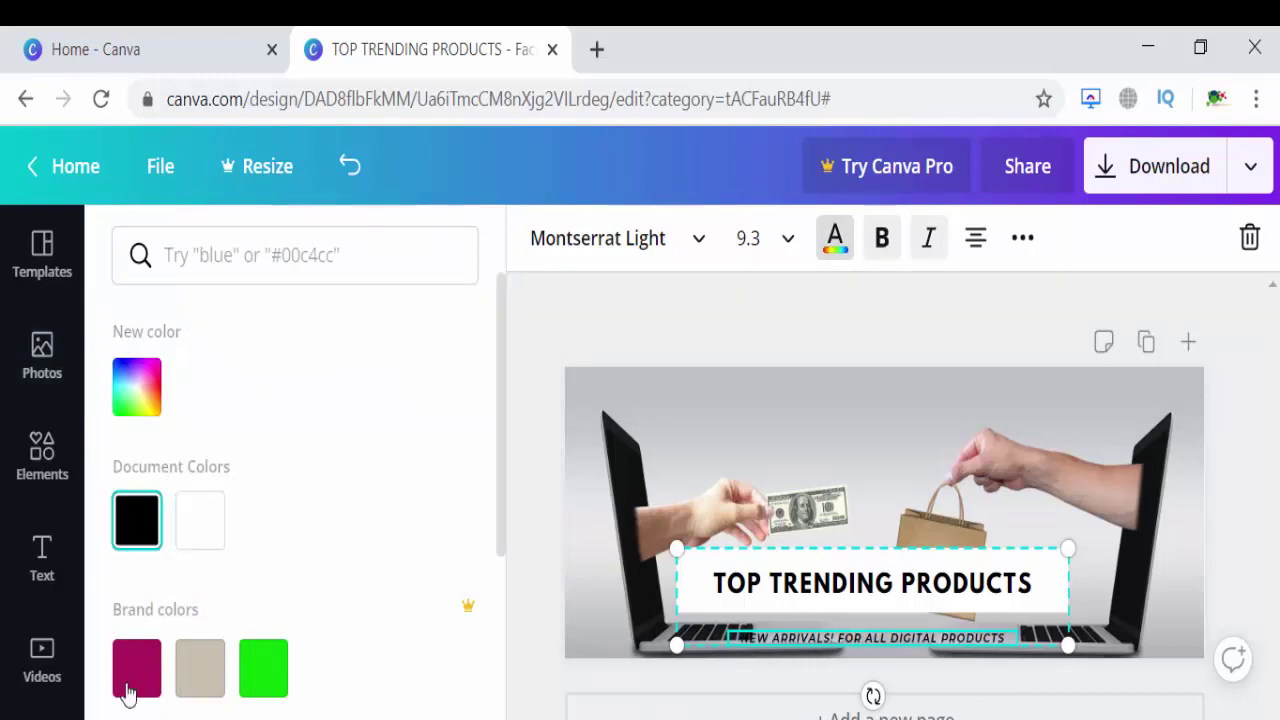
left_click(130, 688)
left_click(139, 532)
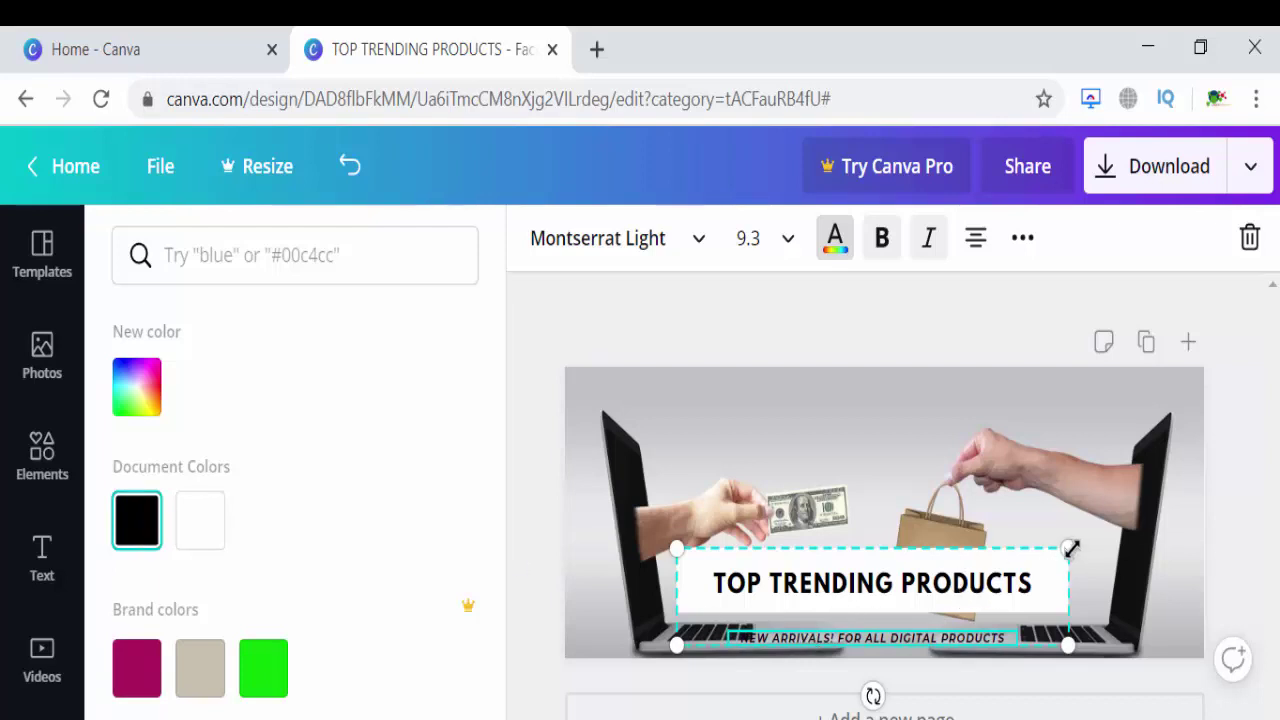
Scale the headline and tagline group down to a headline size of 15 and move it near the cover's upper edge, above the cash
left_click_drag(1060, 563, 1008, 565)
left_click(940, 612)
left_click_drag(940, 612, 950, 440)
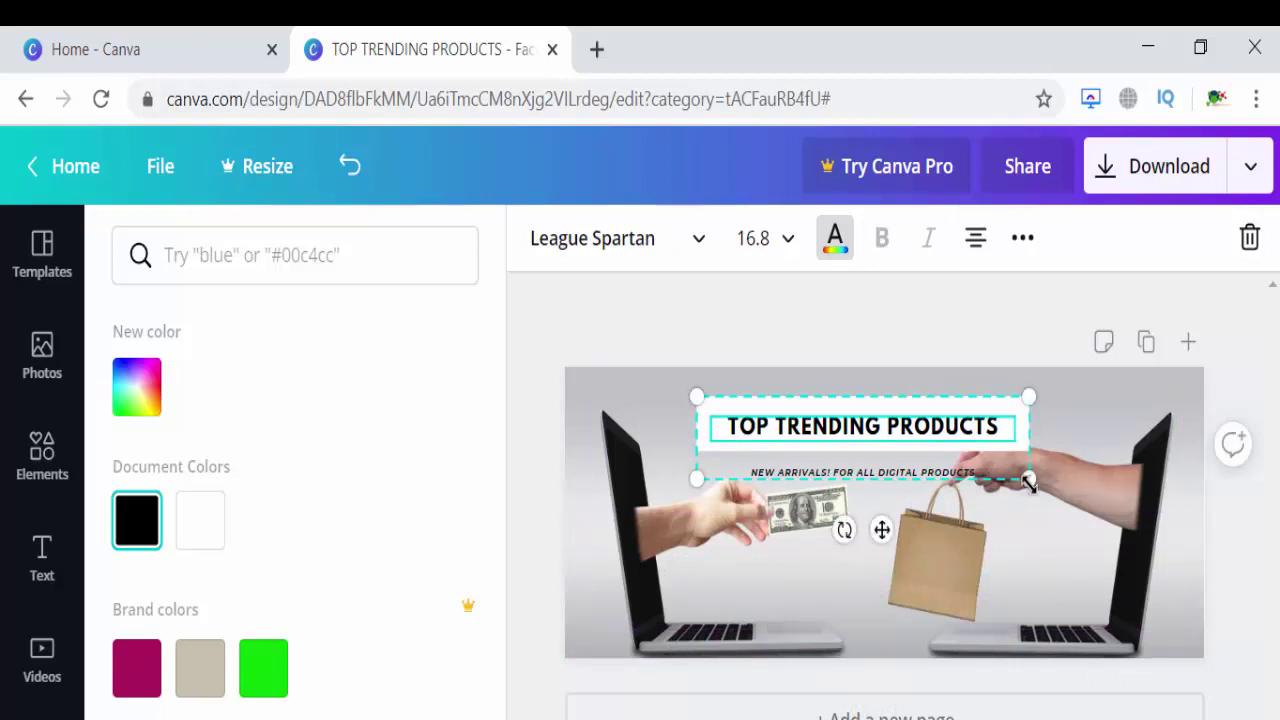
left_click_drag(1027, 482, 997, 455)
mouse_move(903, 430)
left_mouse_down()
mouse_move(914, 417)
mouse_move(866, 417)
mouse_move(904, 410)
left_mouse_up()
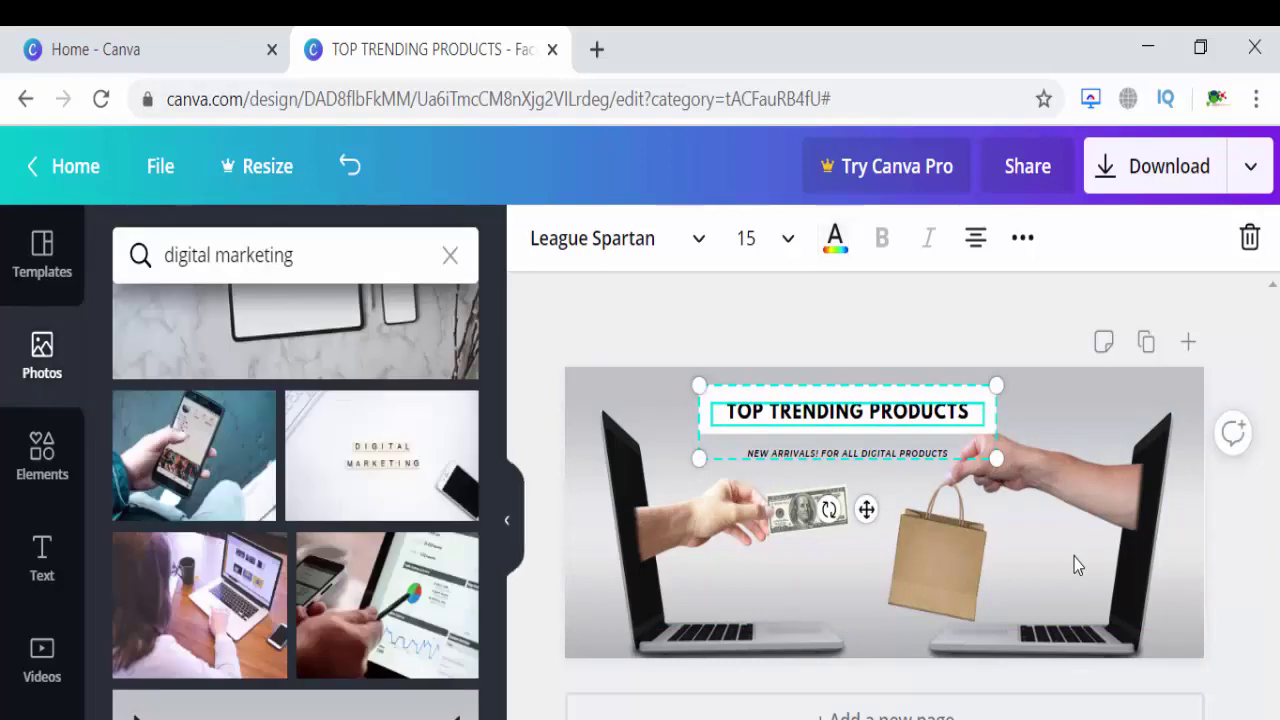
left_click(1052, 427)
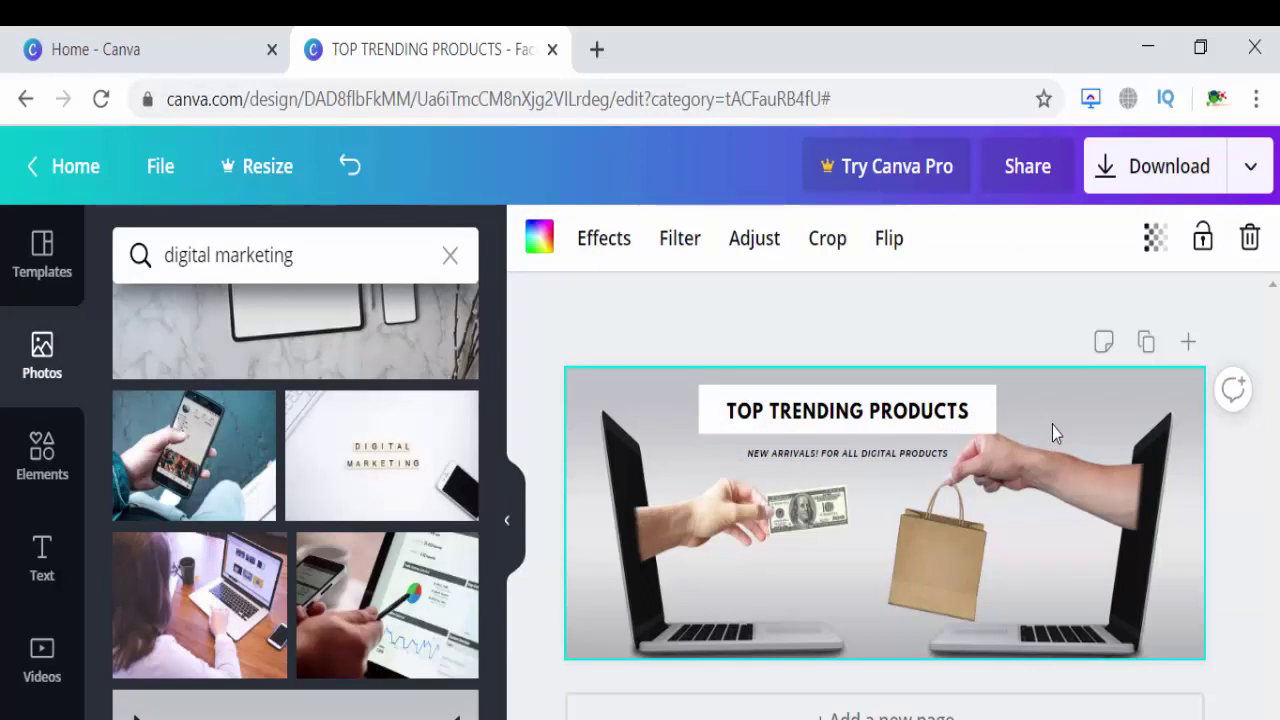
Shift the headline and tagline group slightly right and download the cover as a PNG named TOP TRENDING PRODUCTS in Downloads
left_click_drag(892, 412, 911, 410)
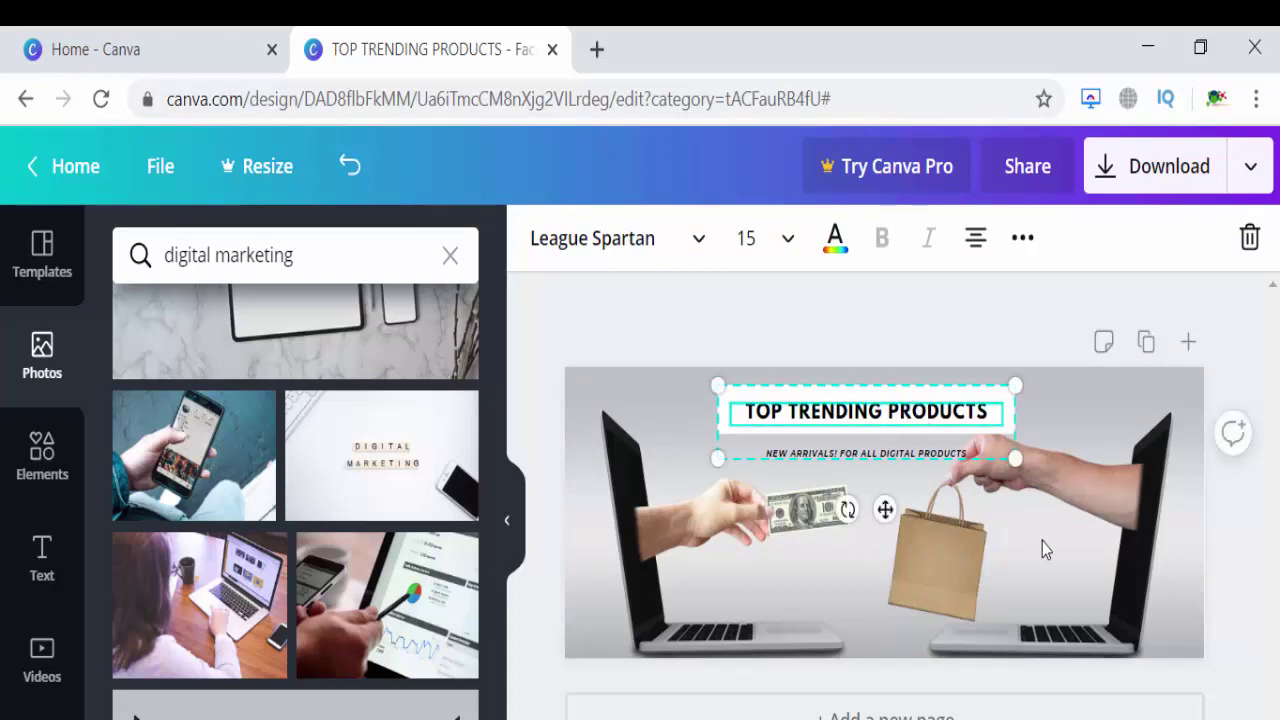
left_click(1042, 541)
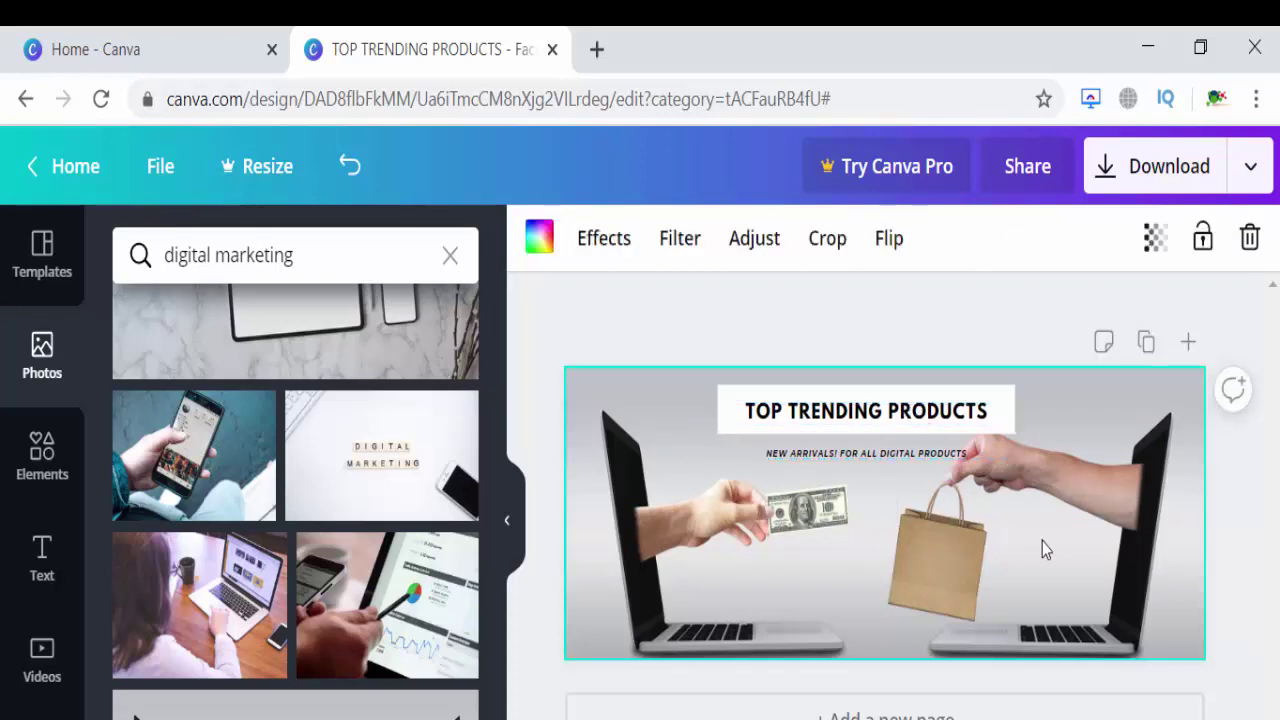
left_click(1194, 188)
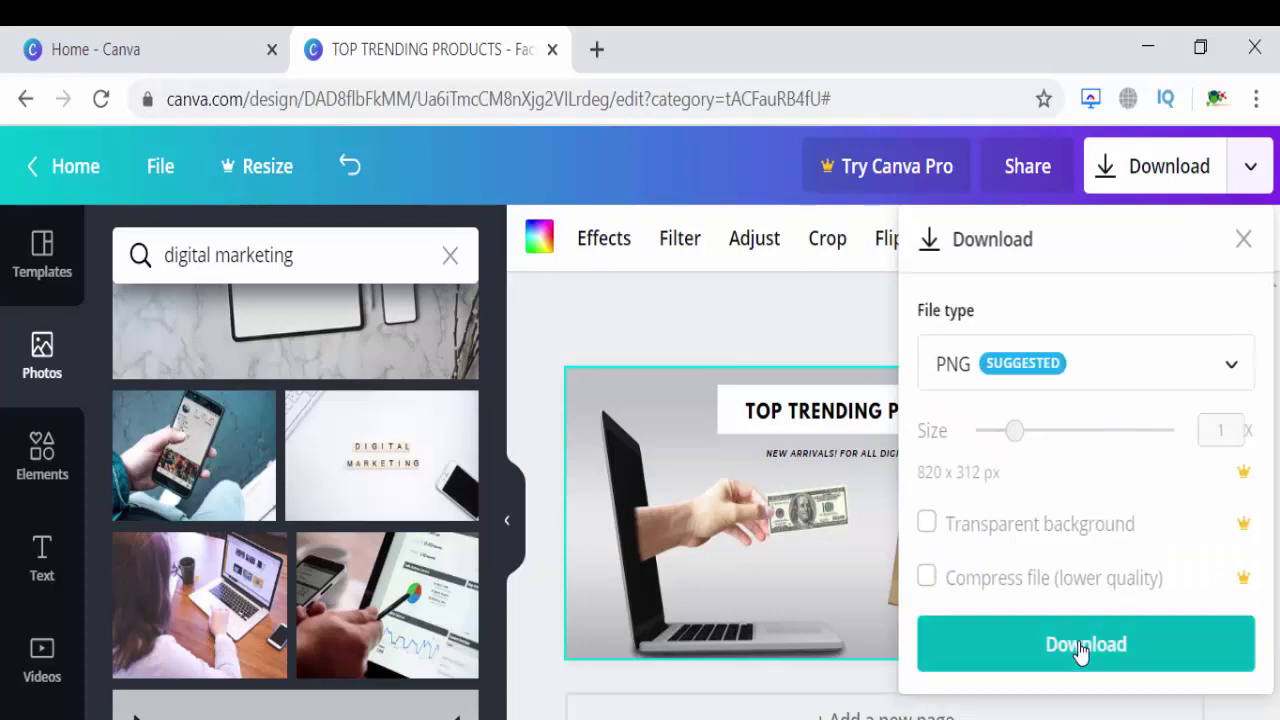
left_click(1082, 646)
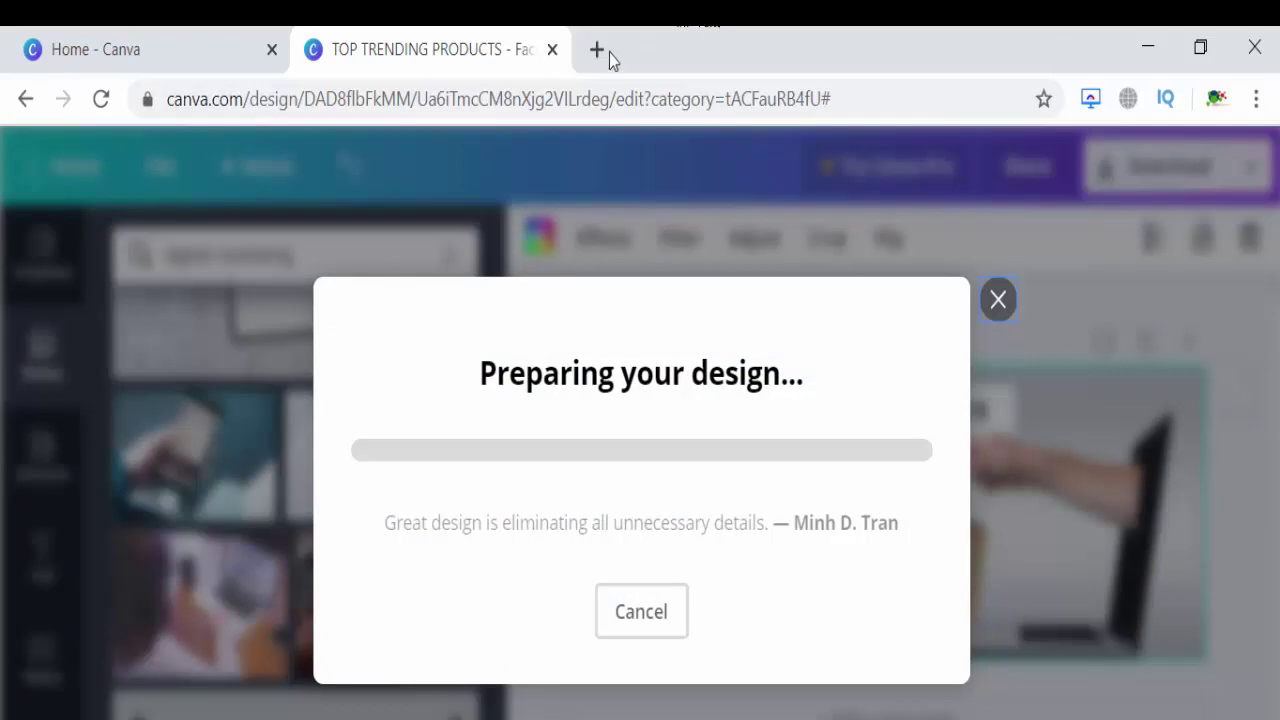
left_click(608, 58)
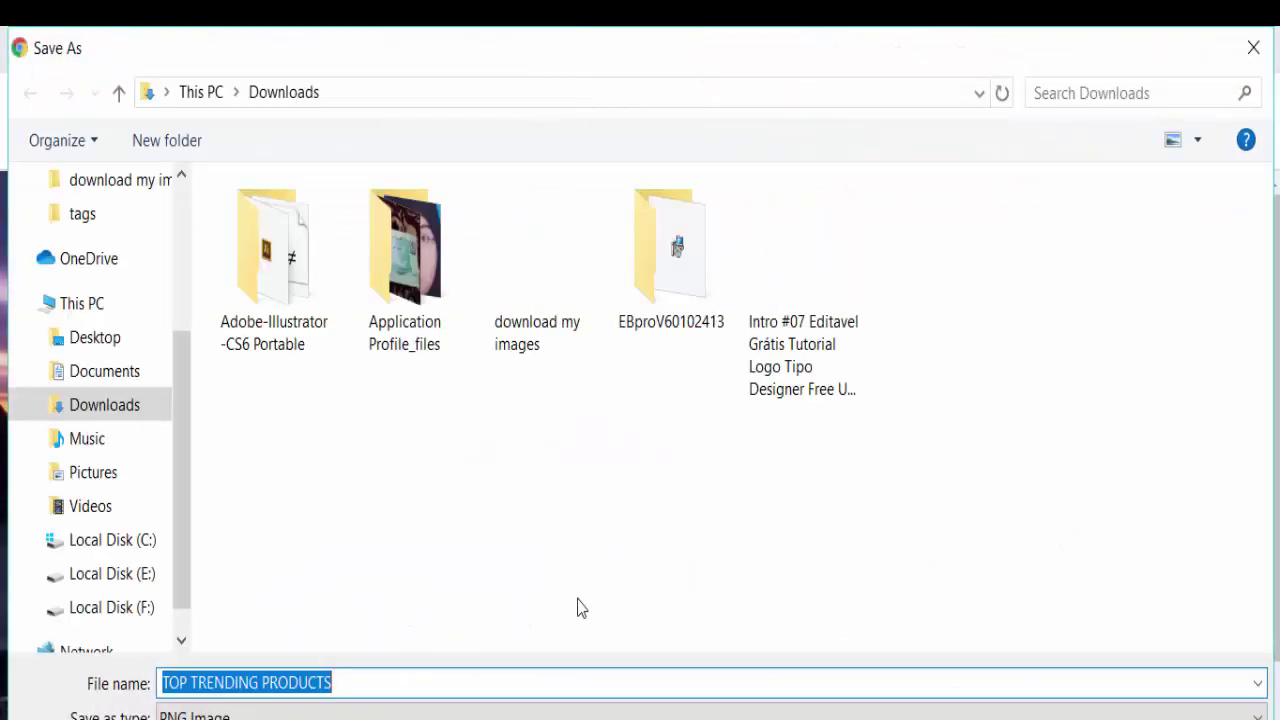
key("Return")
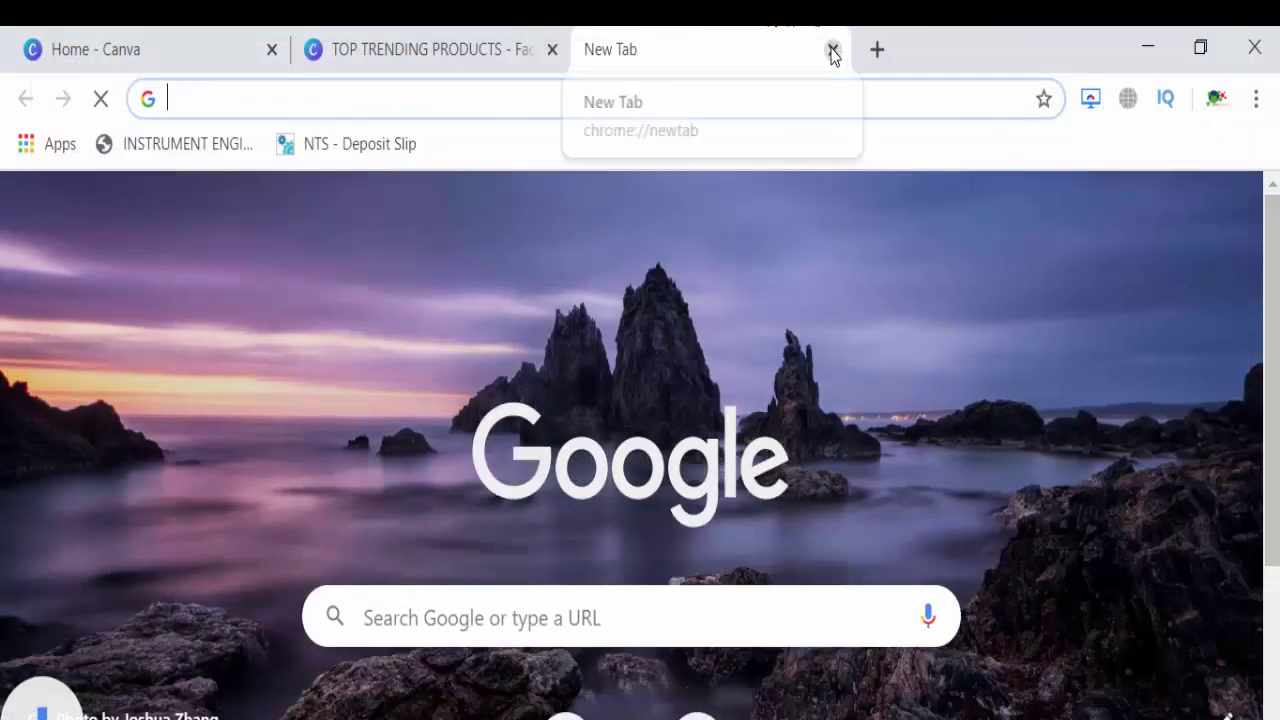
Close the blank browser tab and start a new Card design from the Canva home page
left_click(832, 49)
left_click(236, 37)
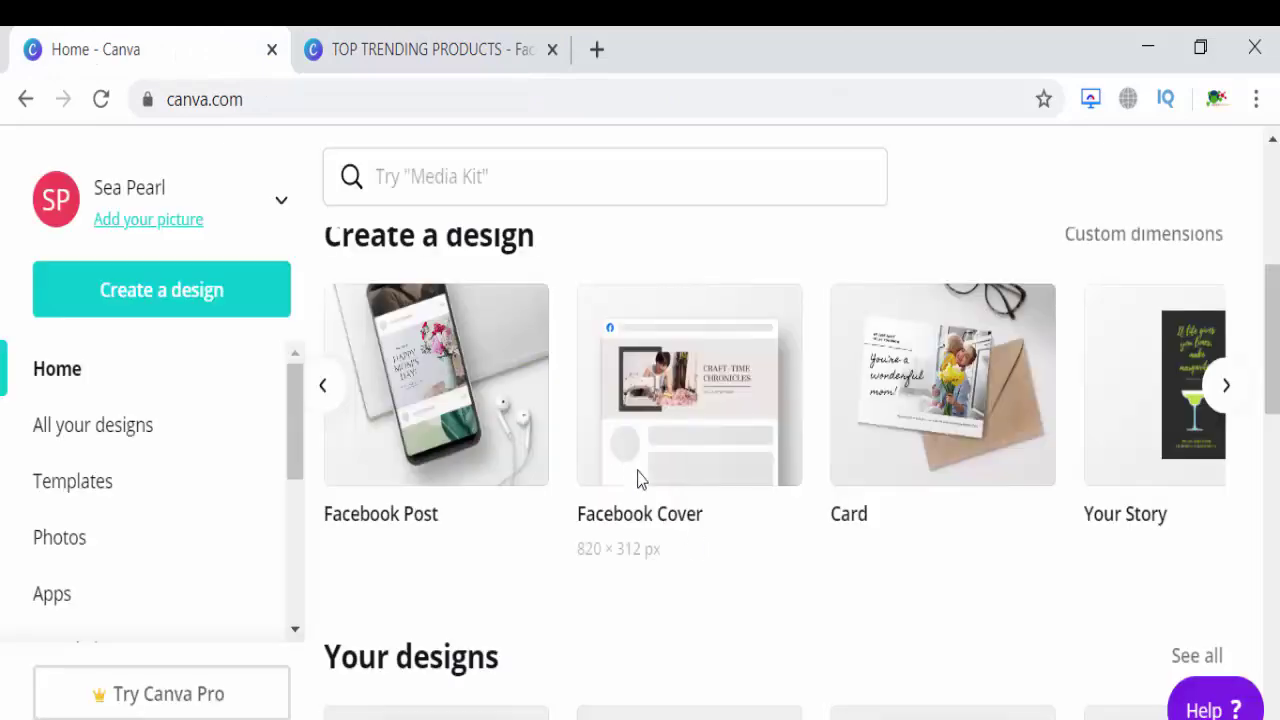
left_click(858, 514)
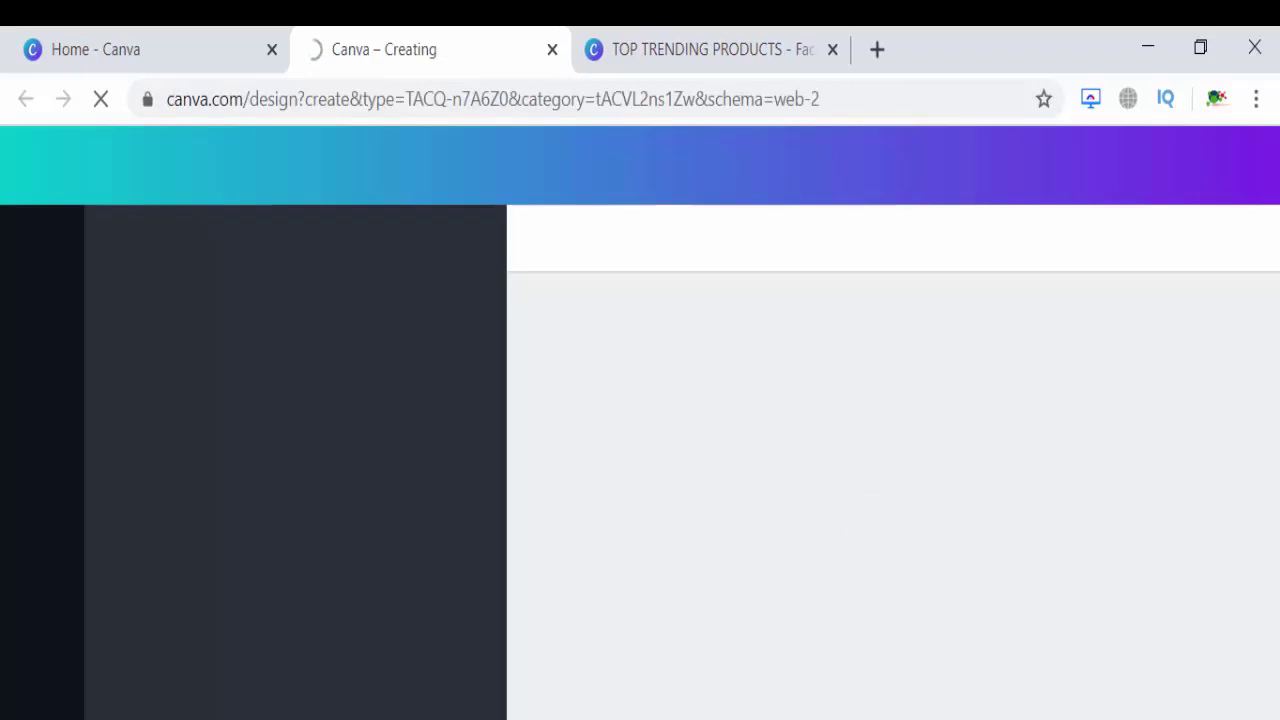
Show the downloaded cover in its folder and view TOP TRENDING PRODUCTS.png in the Photos viewer
right_click(283, 715)
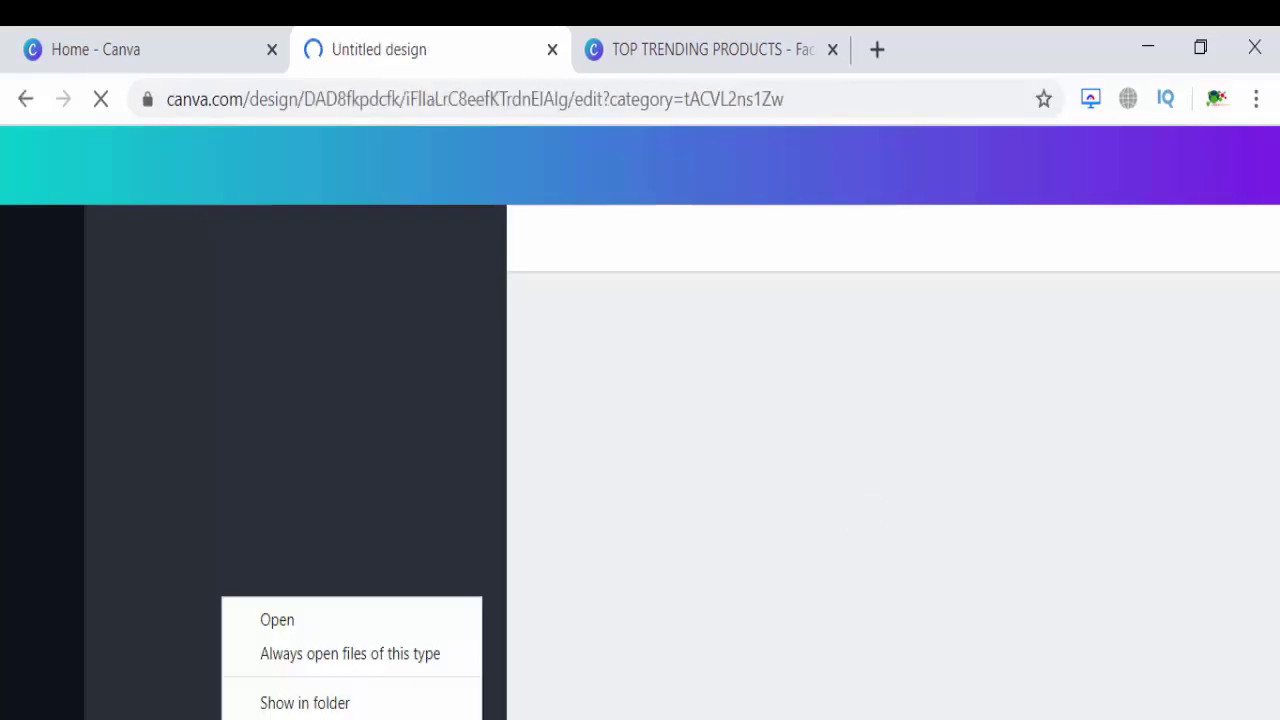
left_click(283, 703)
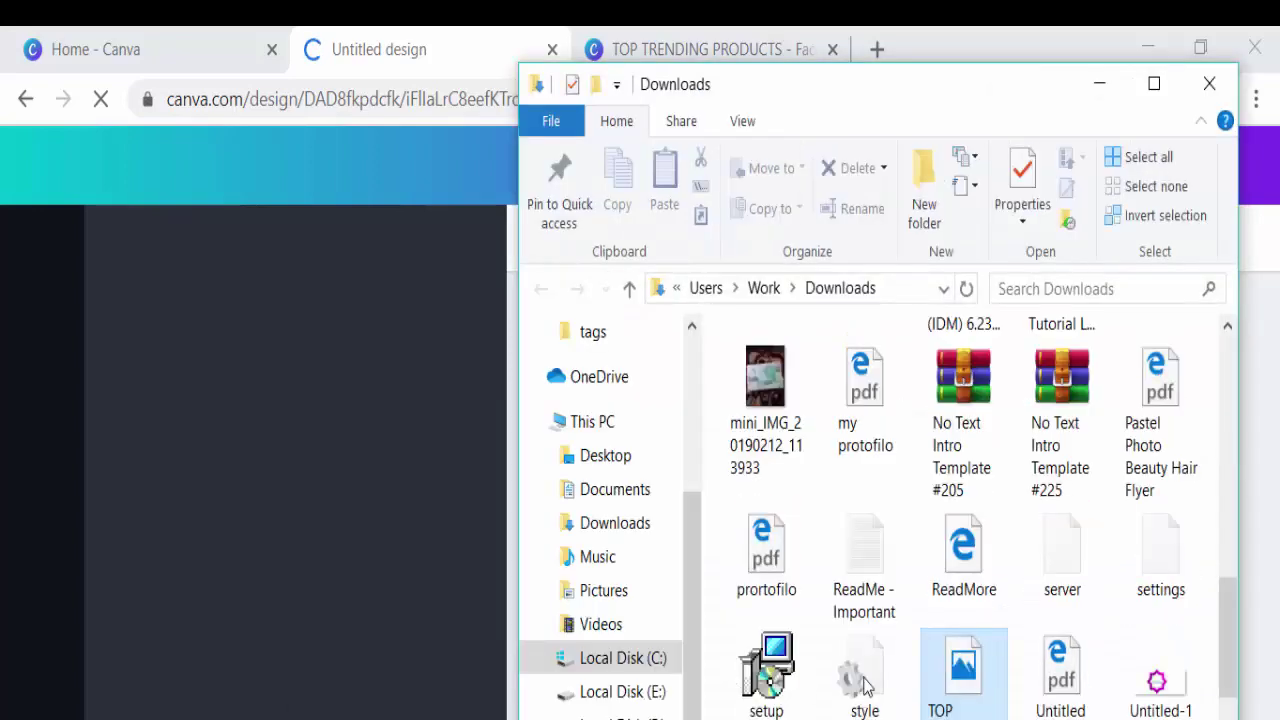
key("super+Up")
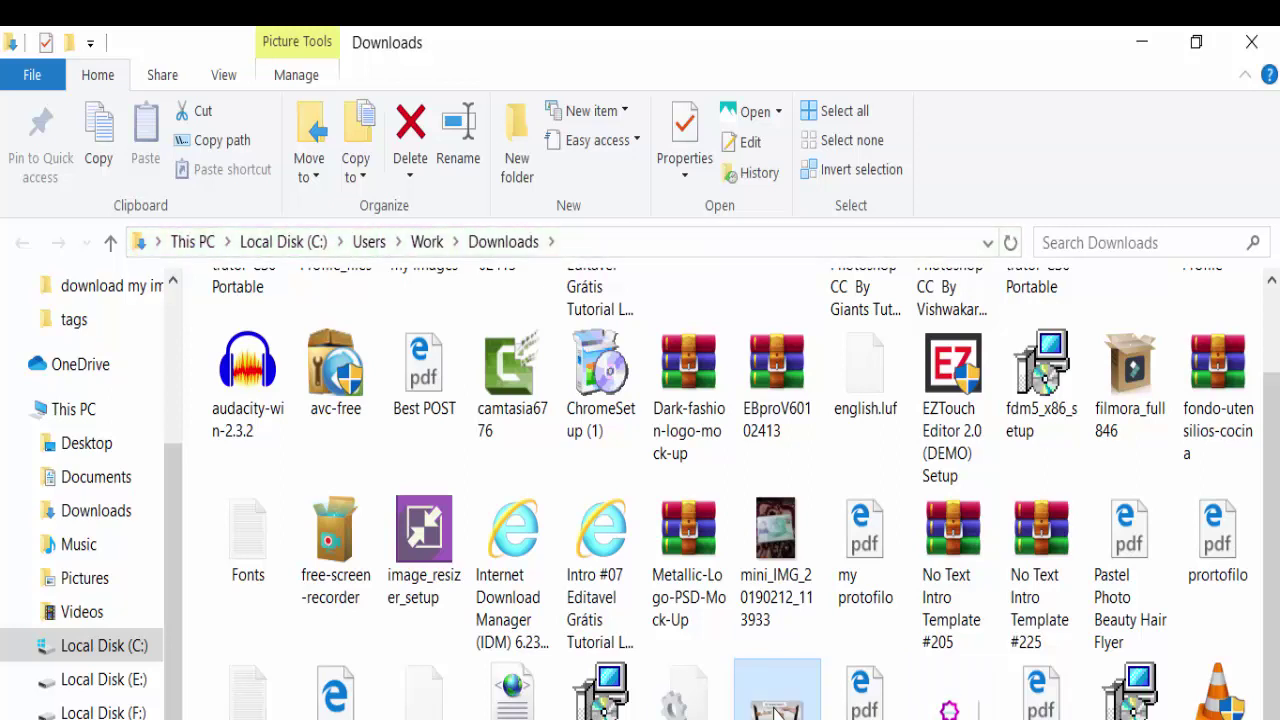
double_click(775, 705)
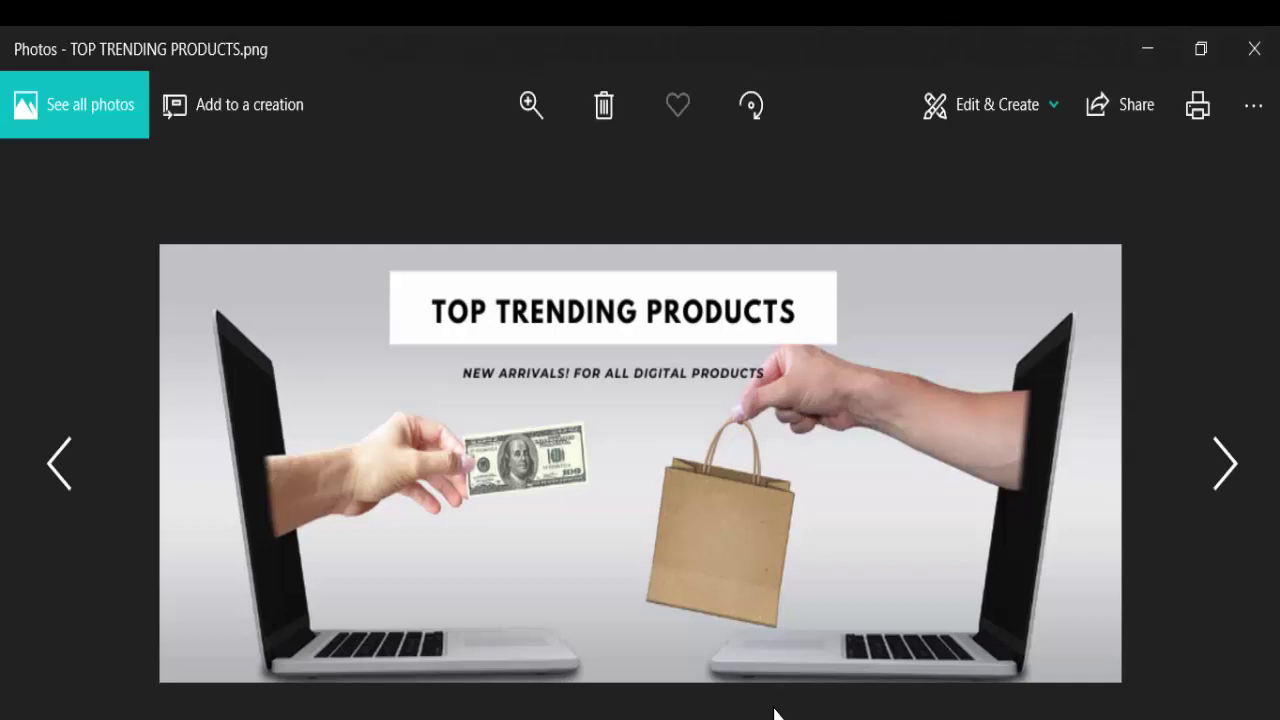
left_click(1256, 52)
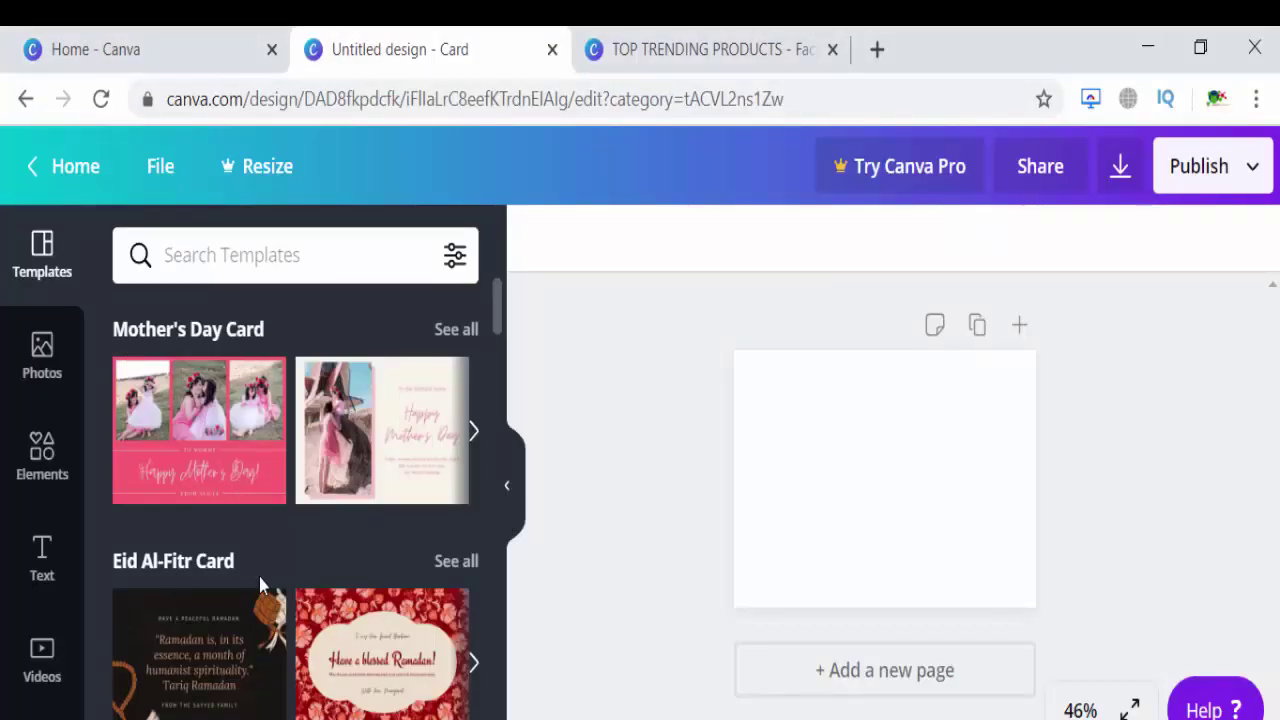
Browse the categories of card templates, such as the graduation and anniversary cards
left_click_drag(497, 325, 475, 704)
scroll(475, 702, "up", 4)
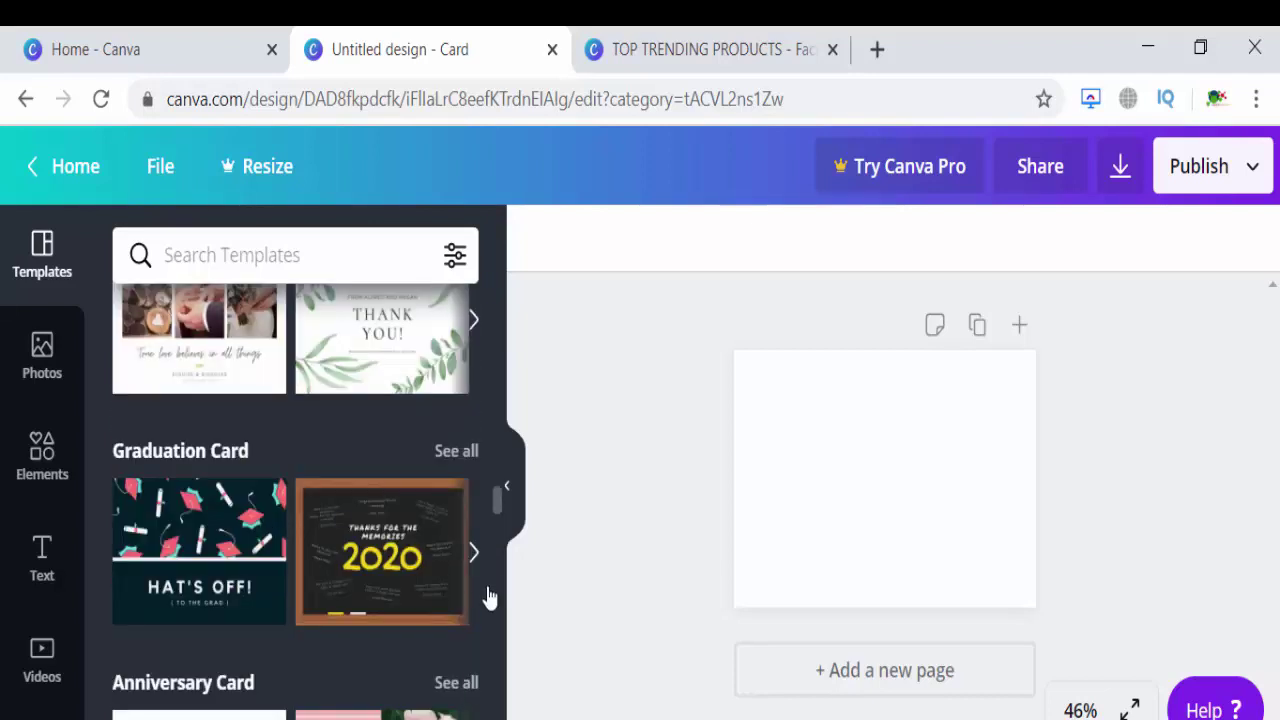
left_click_drag(497, 500, 494, 284)
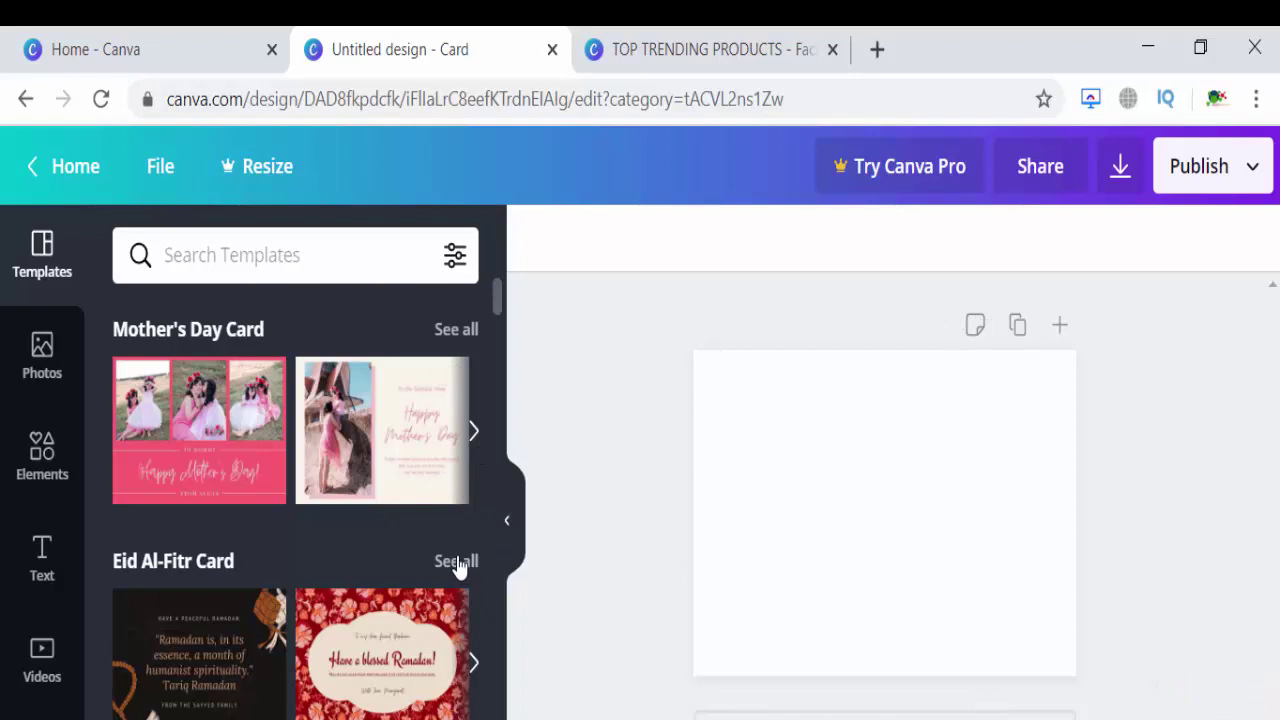
Show all Eid Al-Fitr Card templates and look through the available designs
left_click(456, 562)
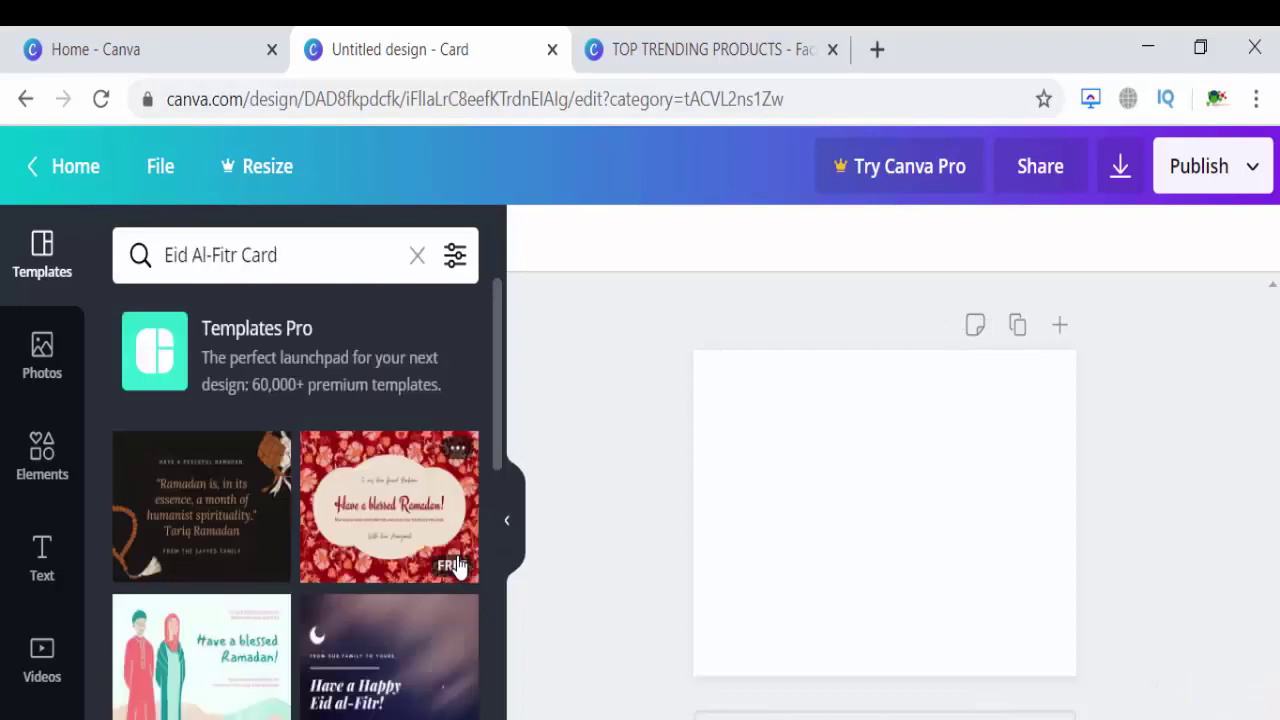
left_click_drag(497, 428, 484, 680)
scroll(485, 690, "down", 5)
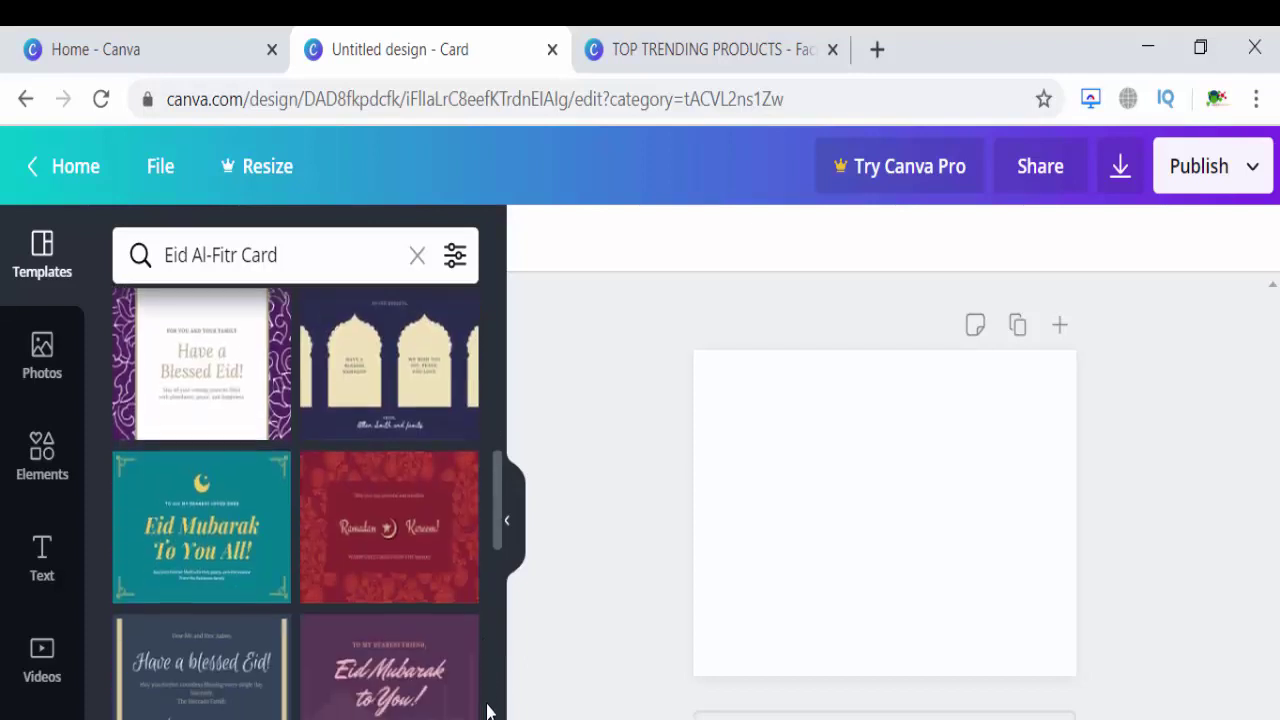
scroll(296, 502, "down", 2)
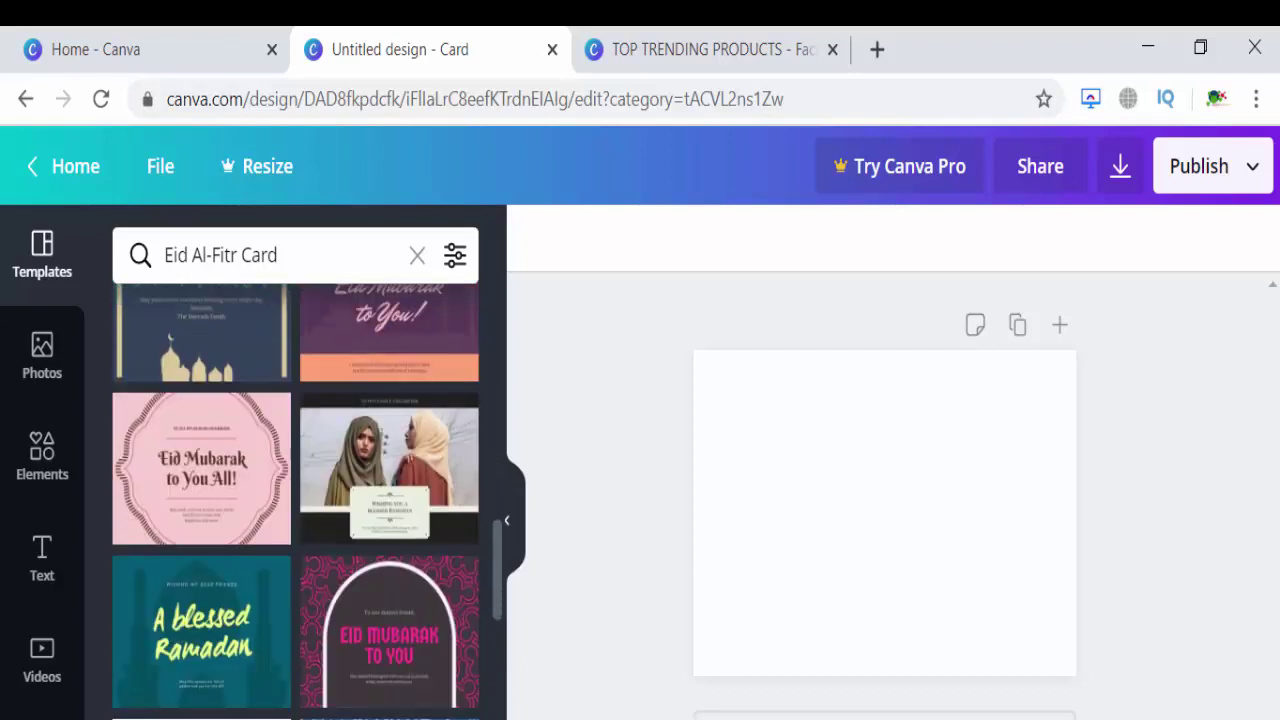
scroll(296, 502, "down", 3)
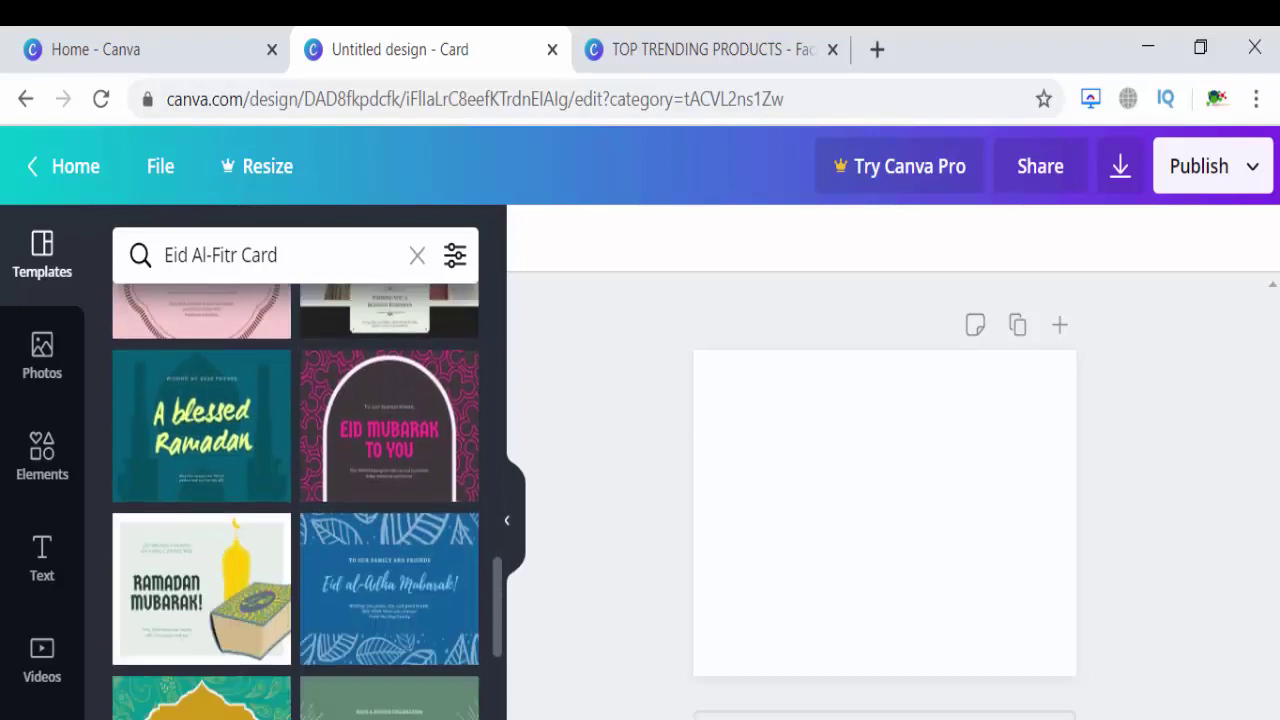
scroll(296, 502, "down", 2)
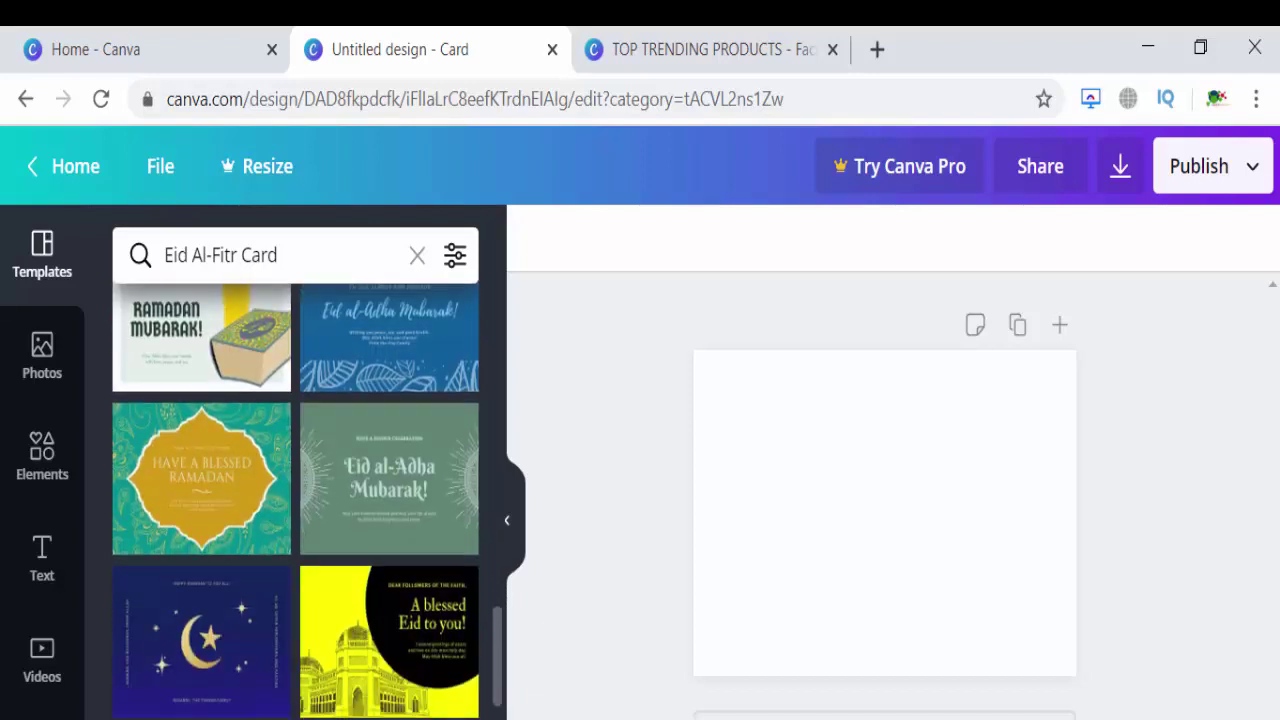
scroll(296, 502, "down", 2)
scroll(474, 565, "down", 15)
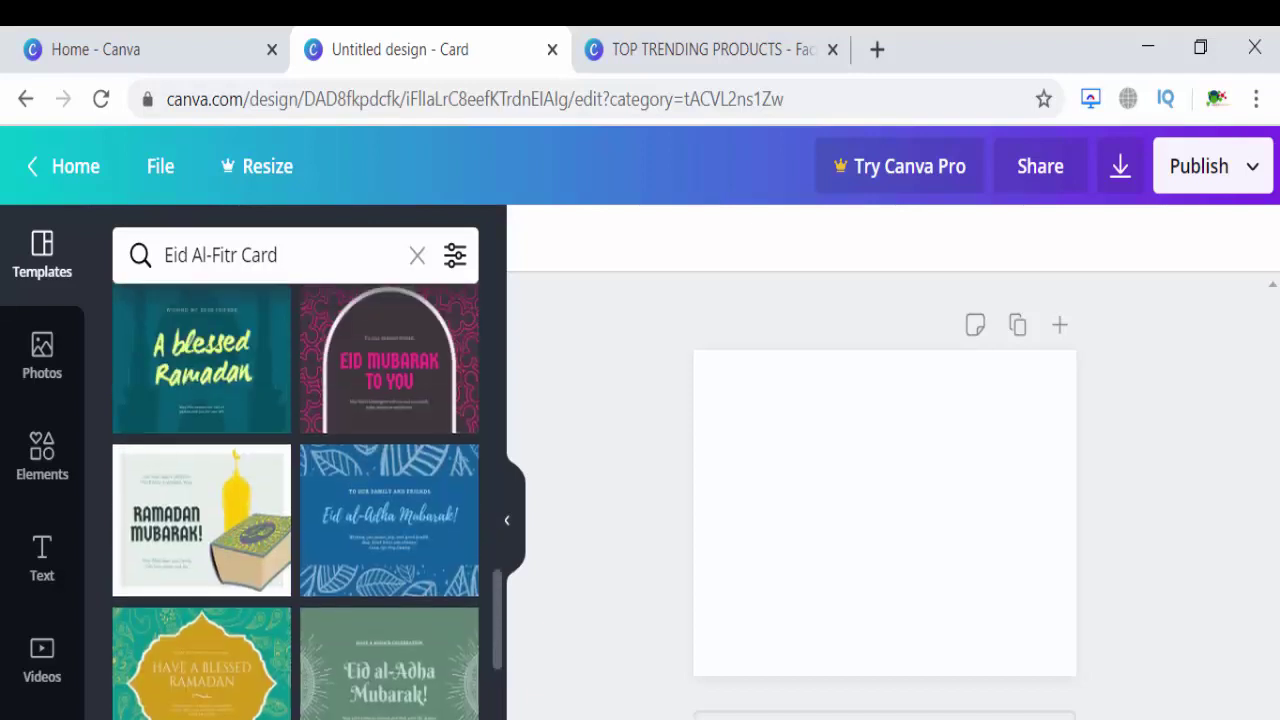
scroll(474, 565, "up", 2)
scroll(474, 565, "down", 2)
Apply the night-sky "Have a Happy Eid al-Fitr!" template and move its moon and text group to the card's centre
left_click(406, 621)
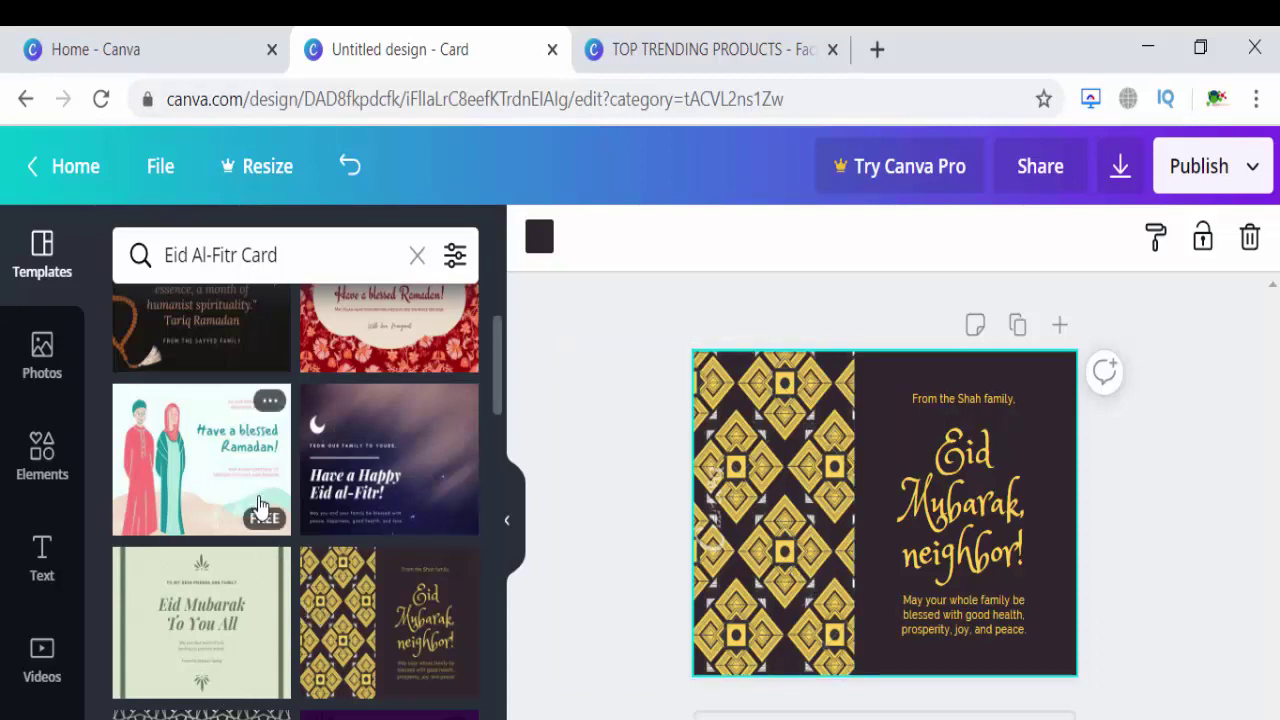
left_click(444, 472)
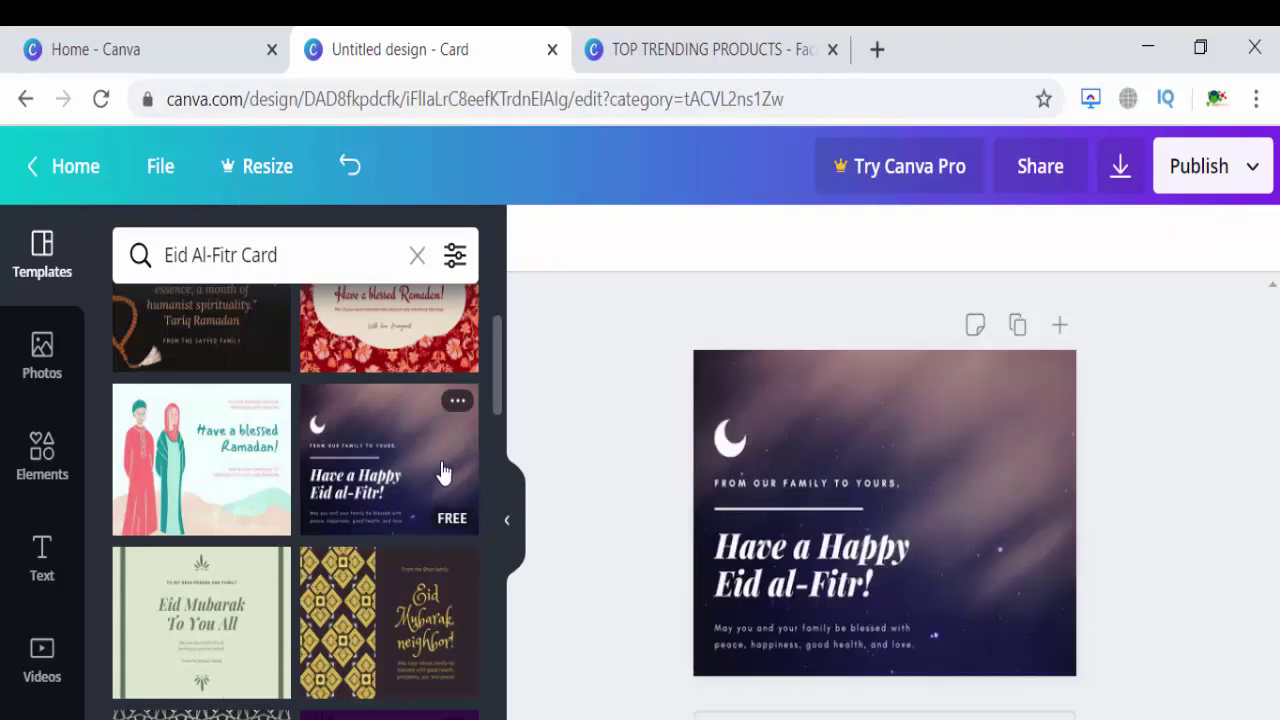
left_click(952, 548)
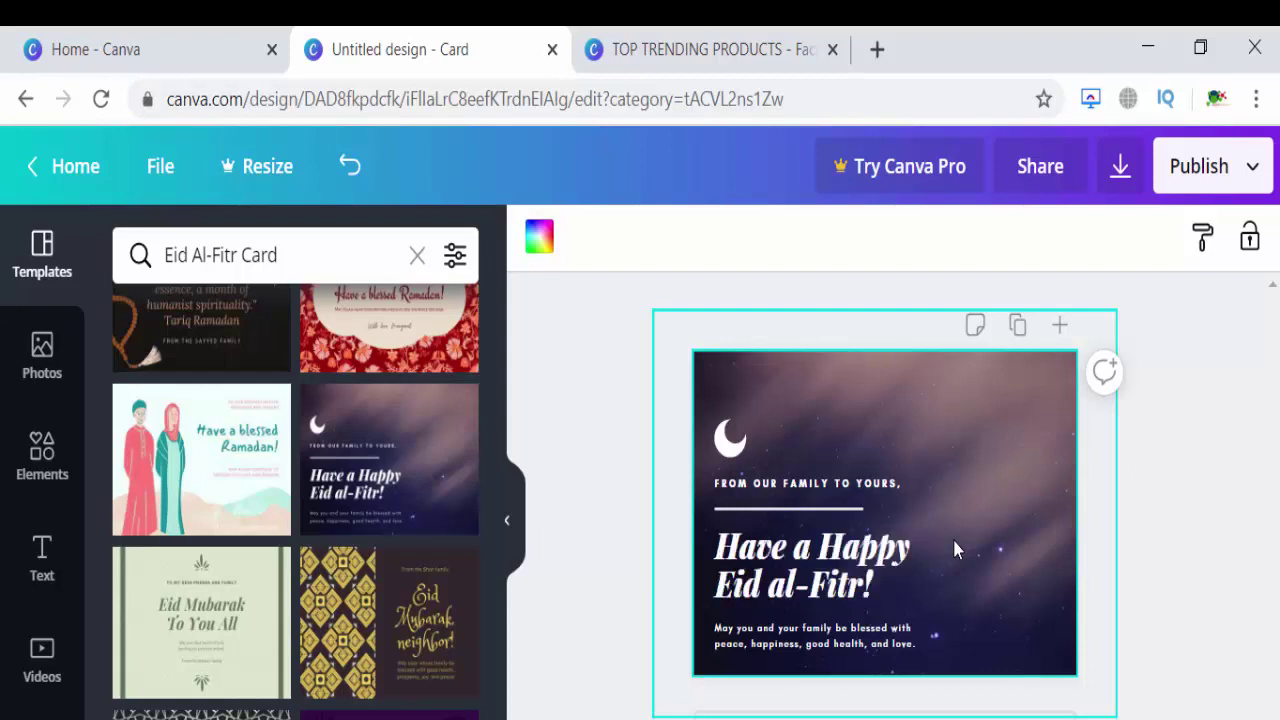
left_click(897, 645)
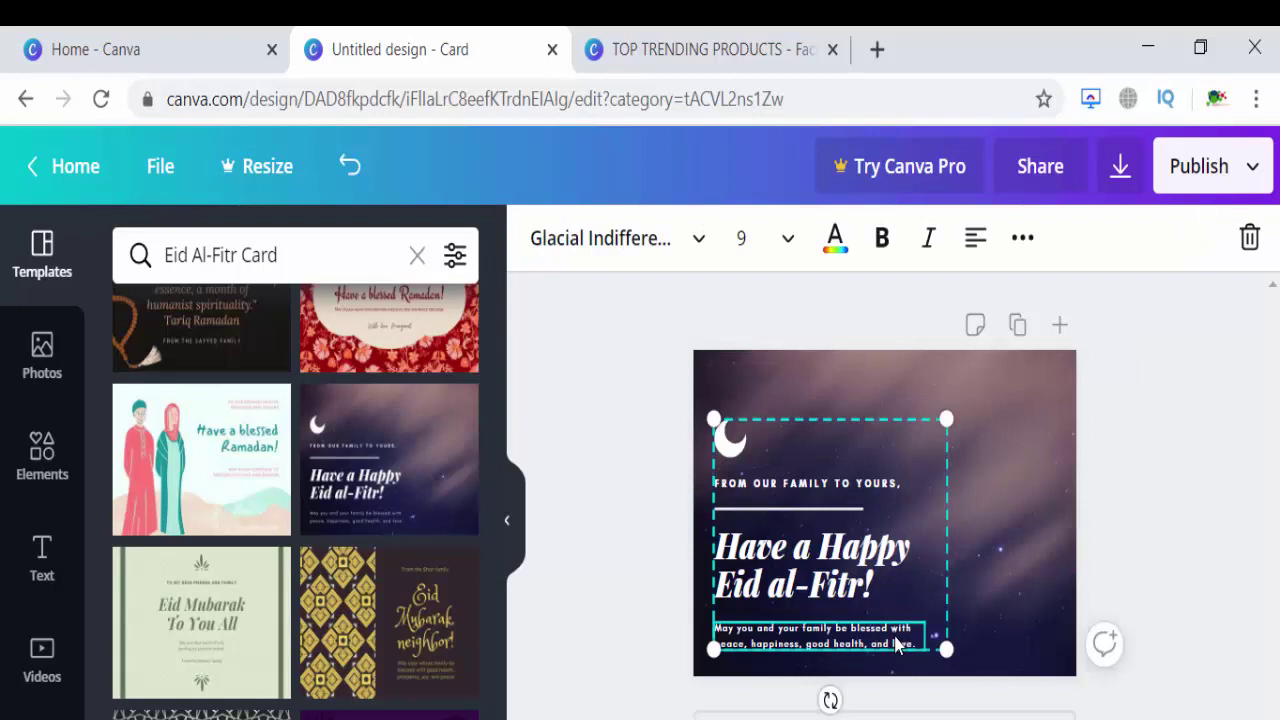
left_click_drag(912, 568, 971, 538)
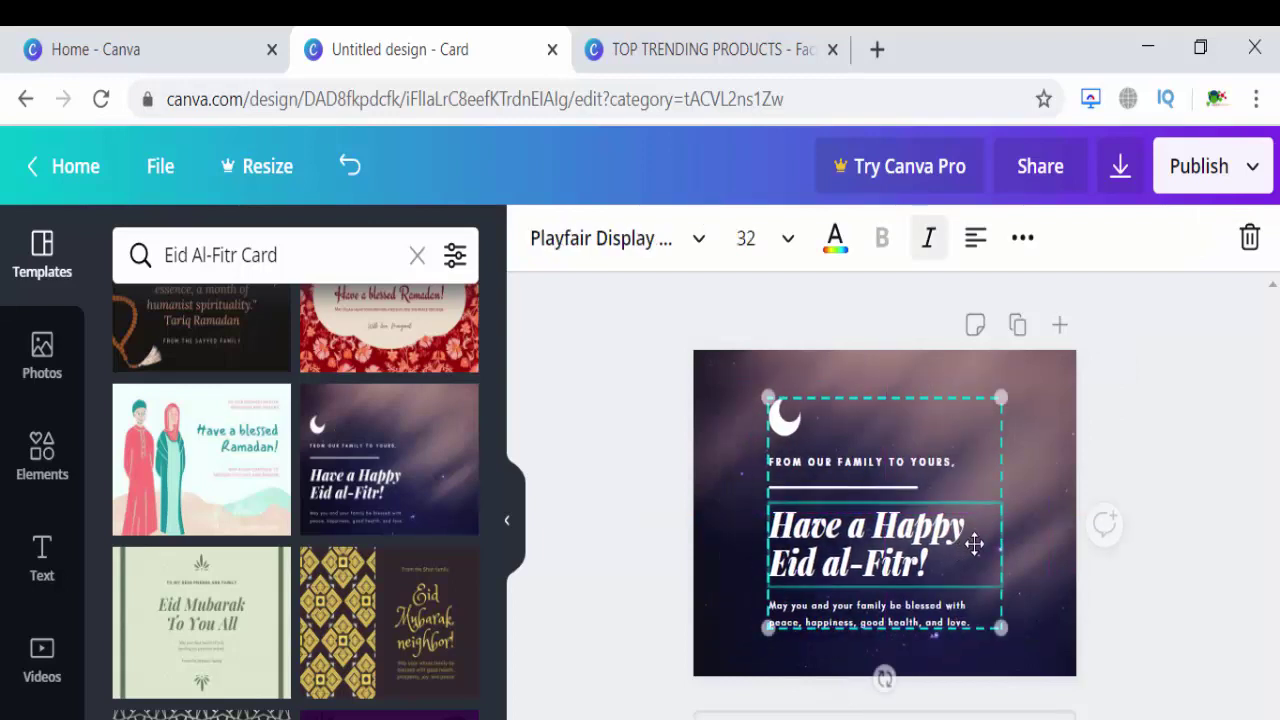
left_click(1130, 584)
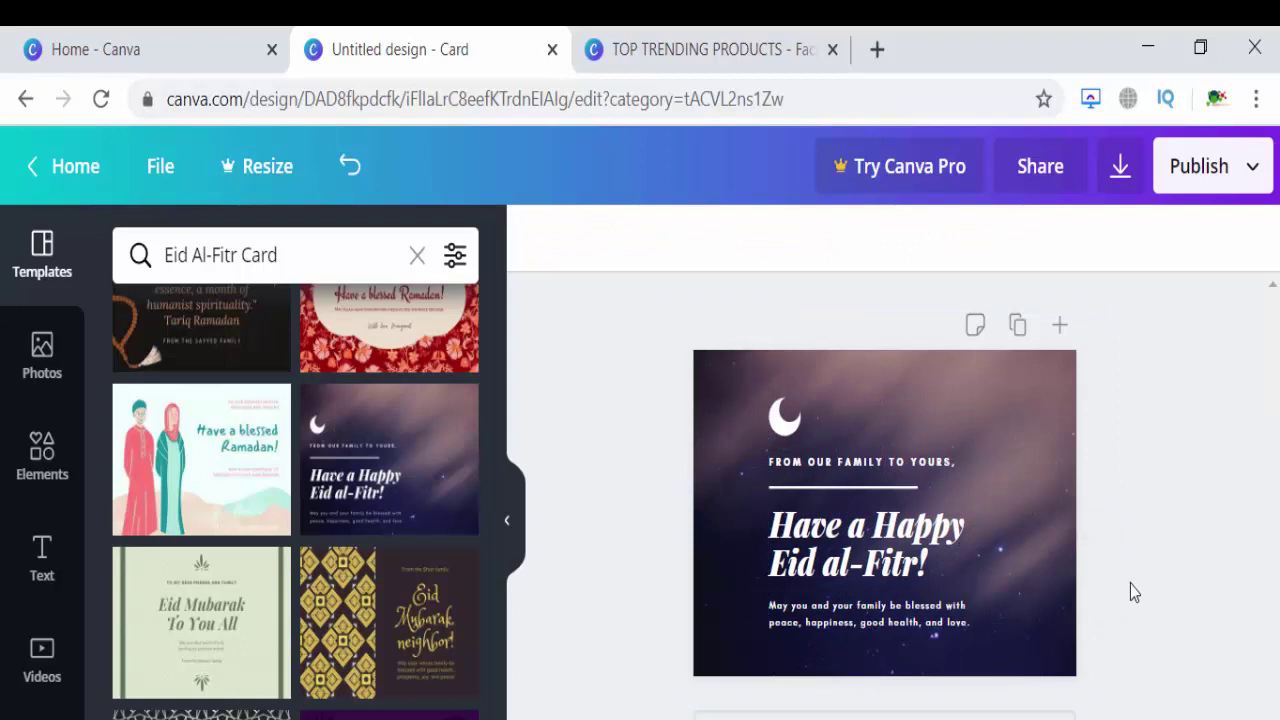
Extend the small greeting text after "love" with ".enjoyment,gatherings,hopistality and much more"
left_click(966, 615)
left_click(965, 618)
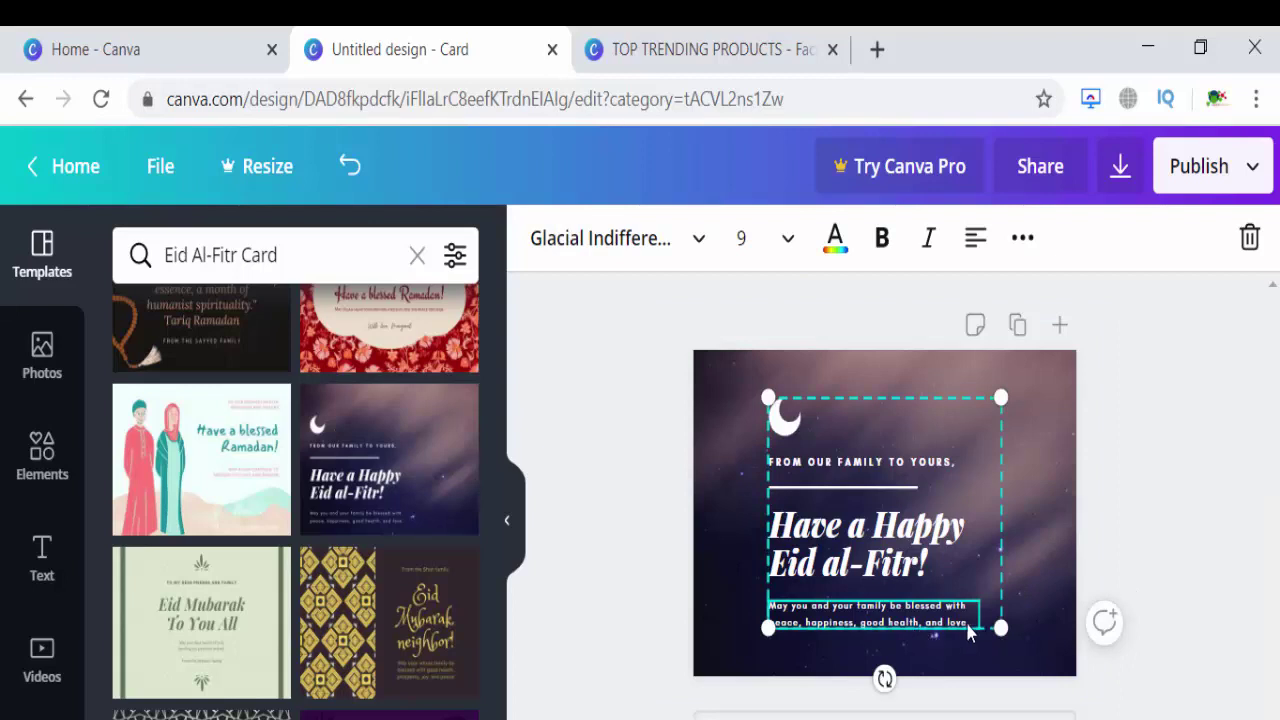
type(".enjoy")
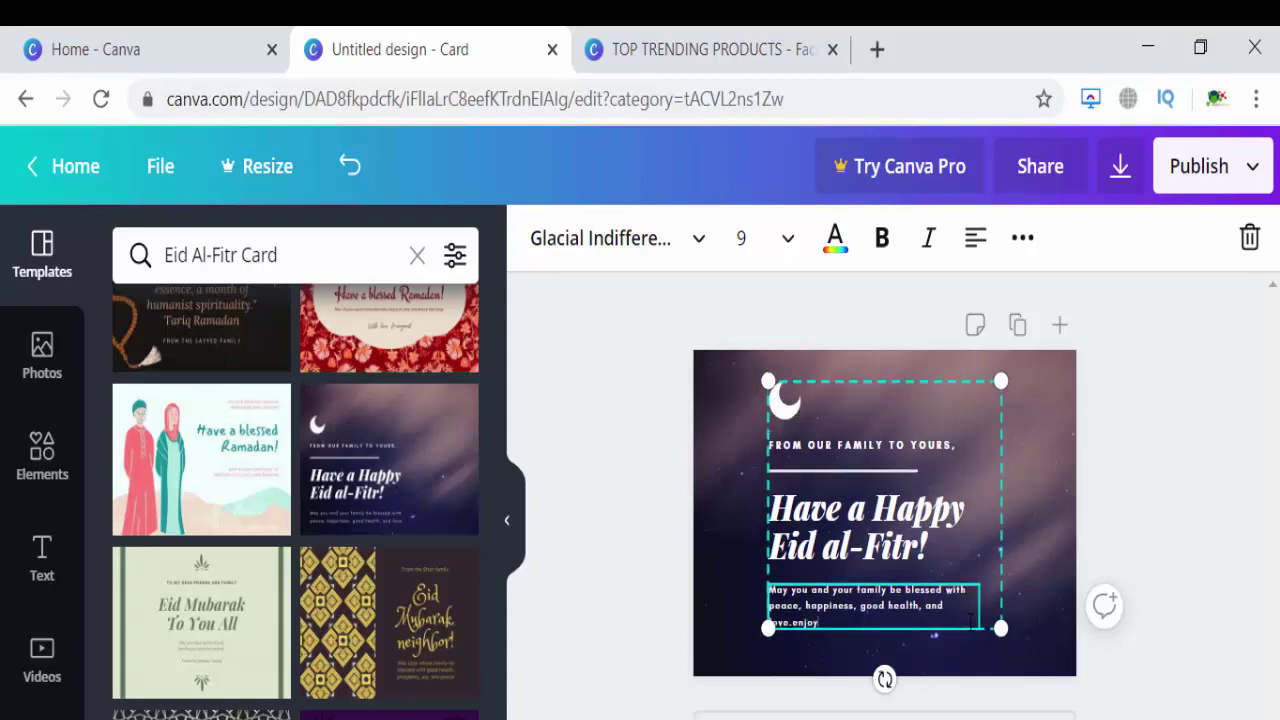
type("ment,gatherings")
type(",hopistalit")
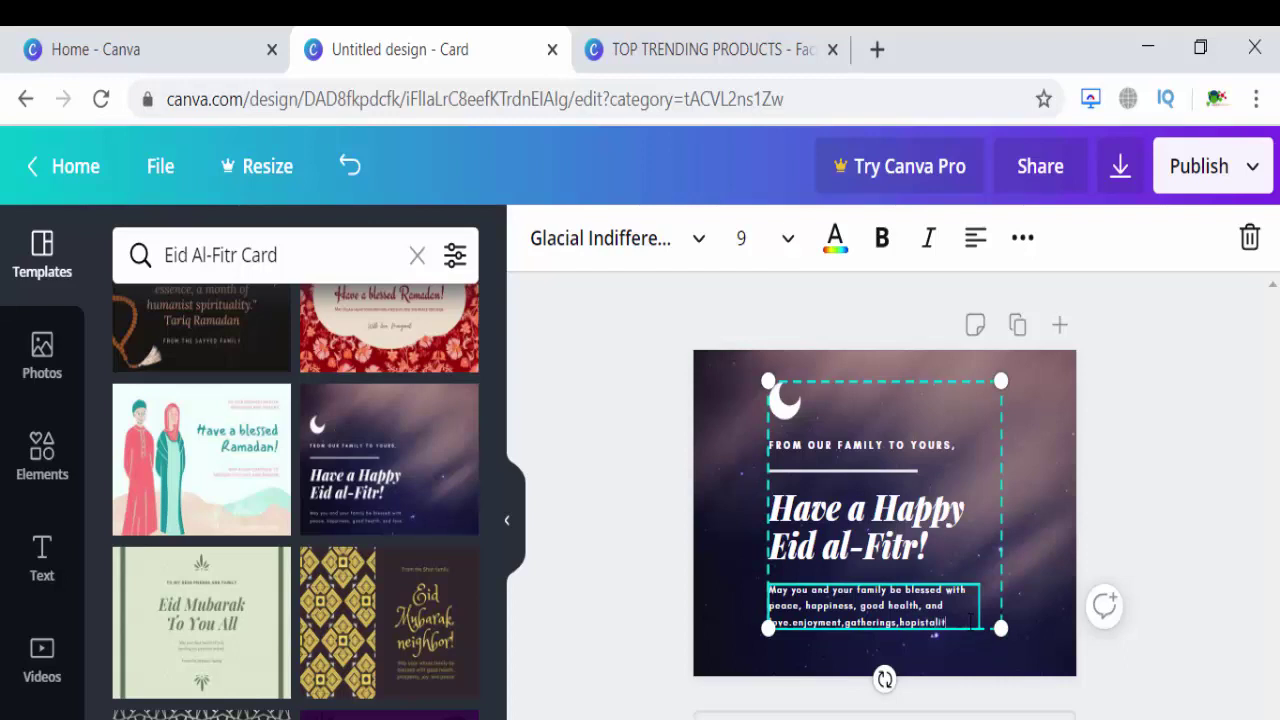
type("y and such ma")
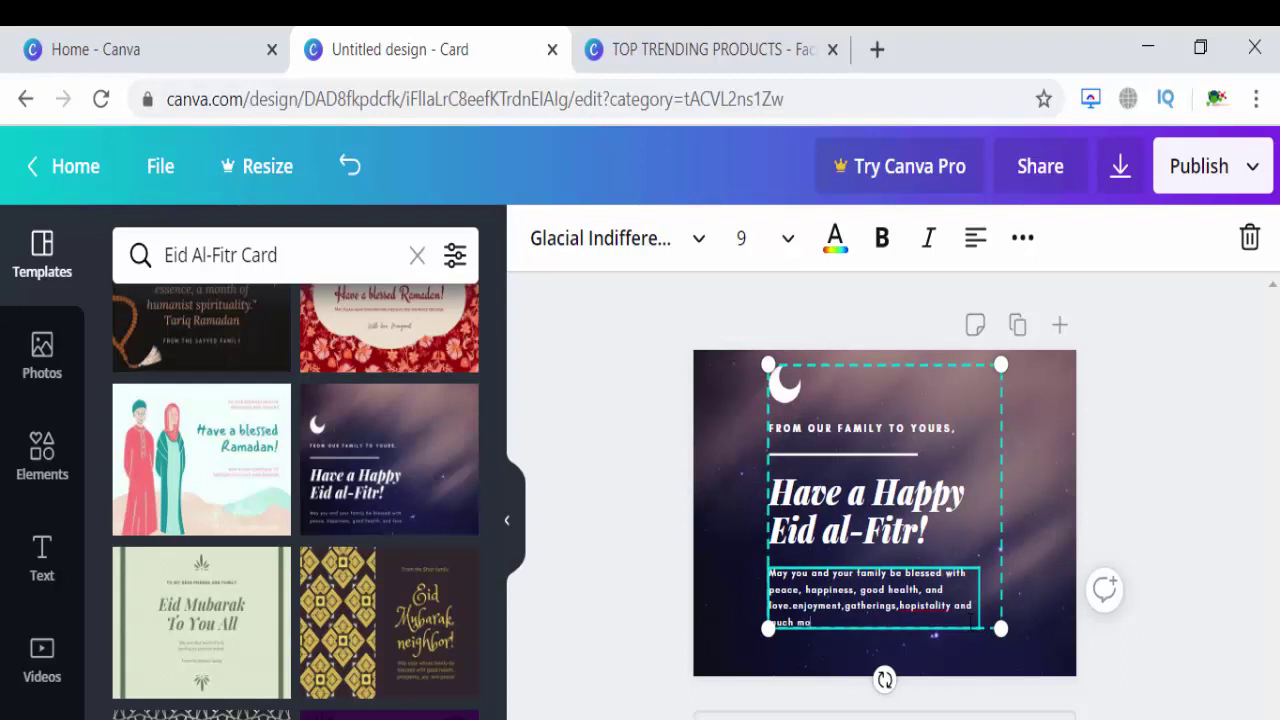
key("BackSpace")
type("ore")
Move the moon and text group down slightly to centre it vertically on the card
right_click(930, 604)
left_click(1020, 278)
left_click(1027, 597)
left_click_drag(912, 588, 912, 604)
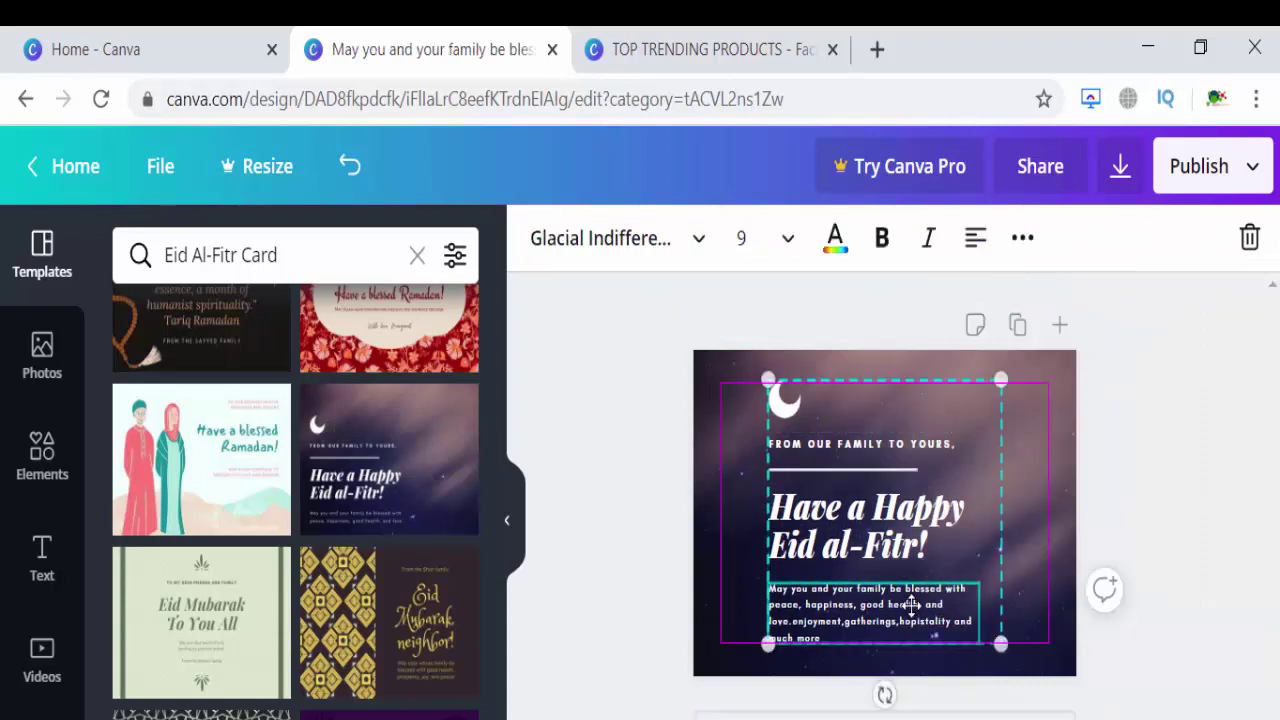
left_click(1129, 566)
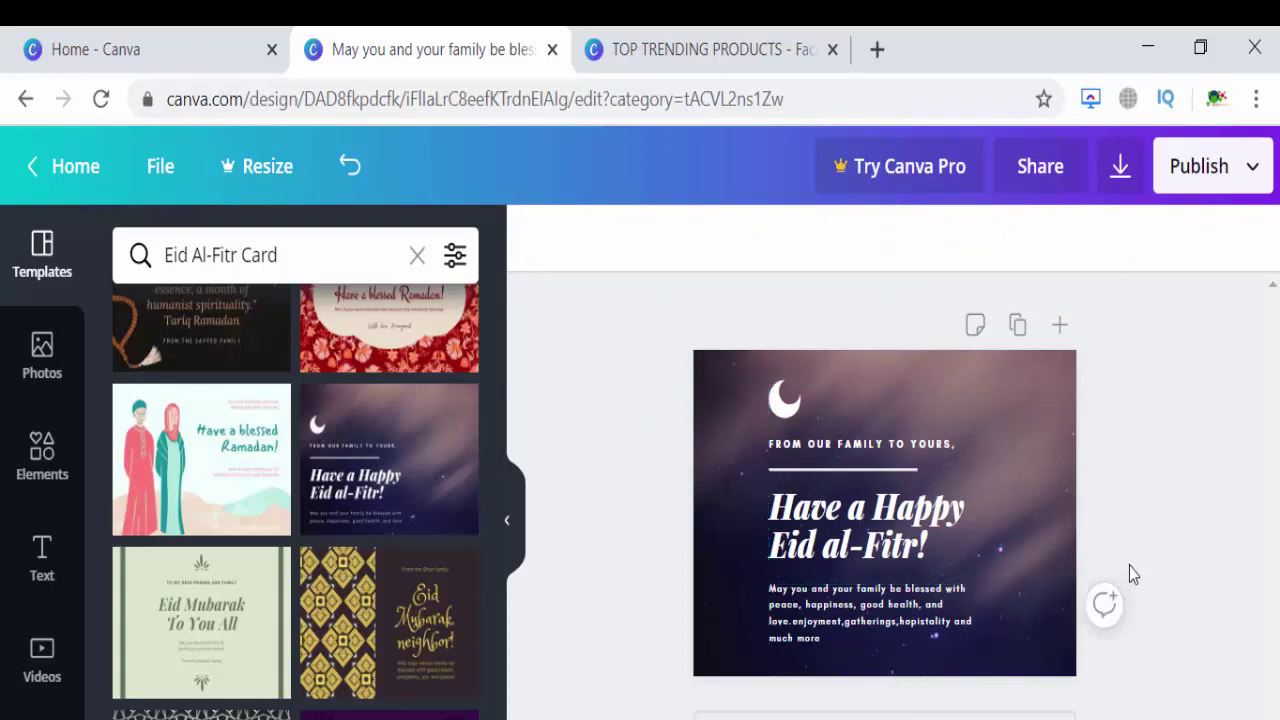
Download the Eid al-Fitr card as a PNG image
left_click(1241, 174)
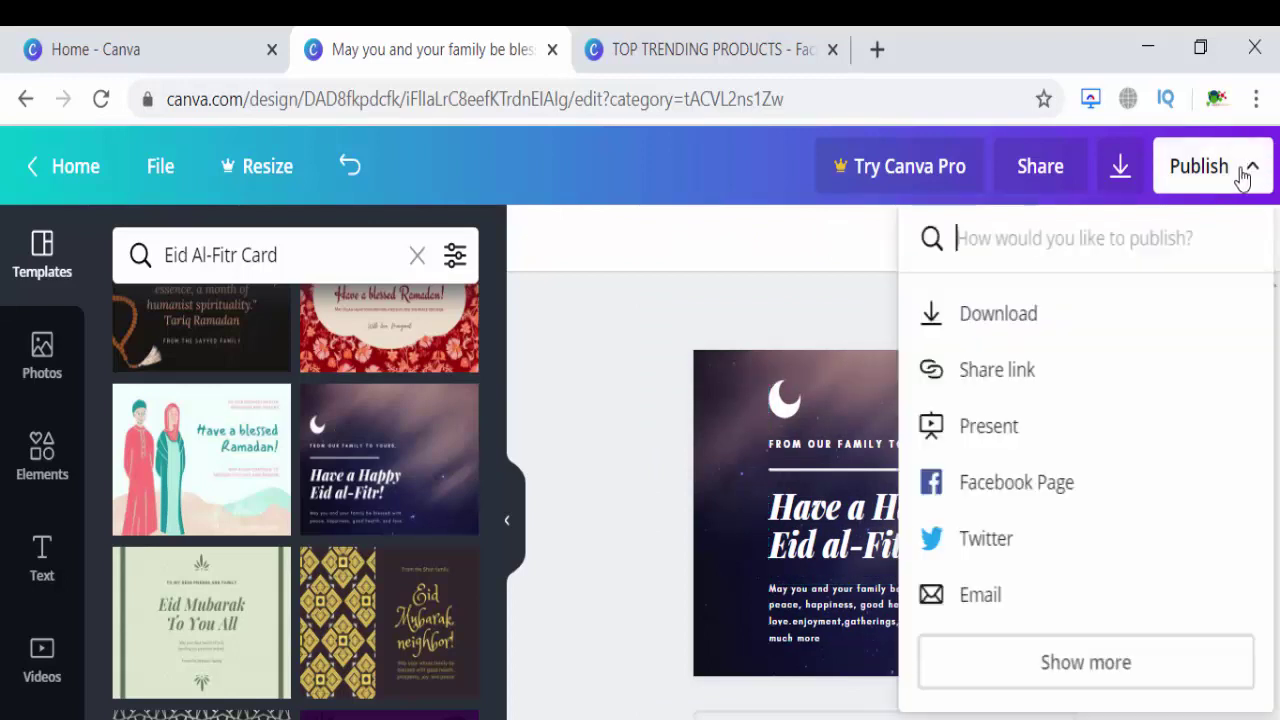
left_click(1063, 314)
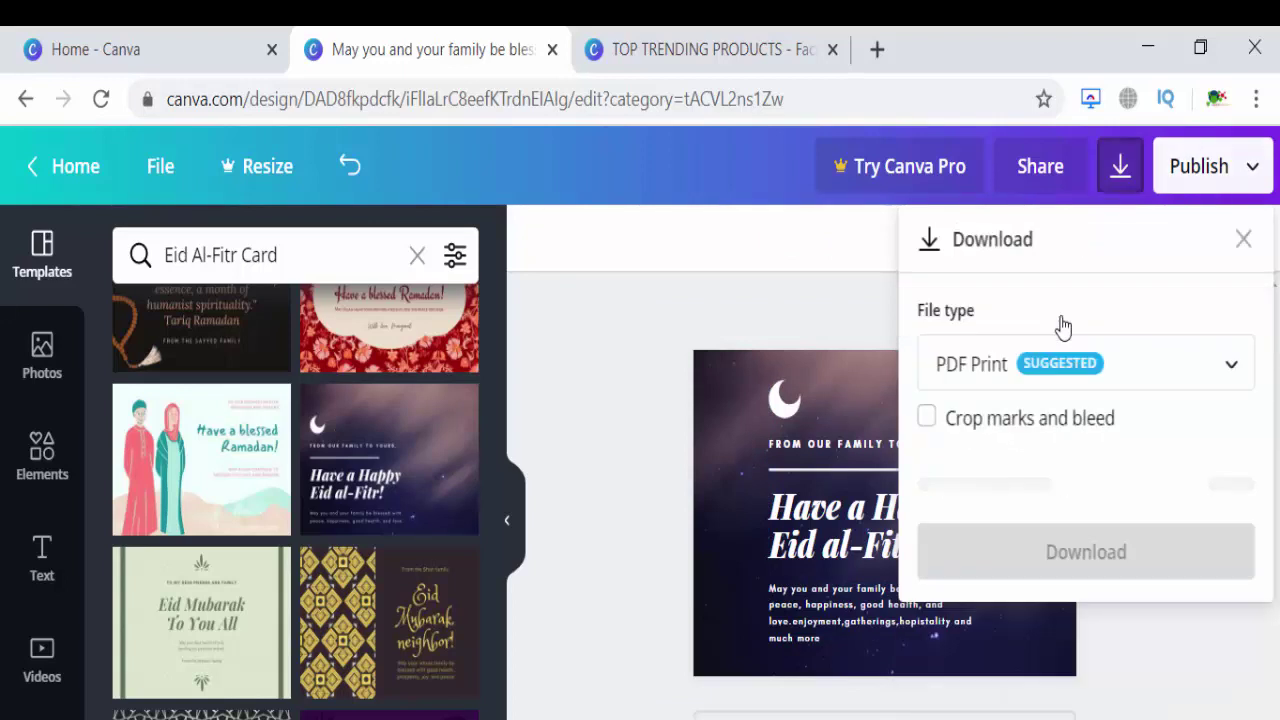
left_click(1106, 386)
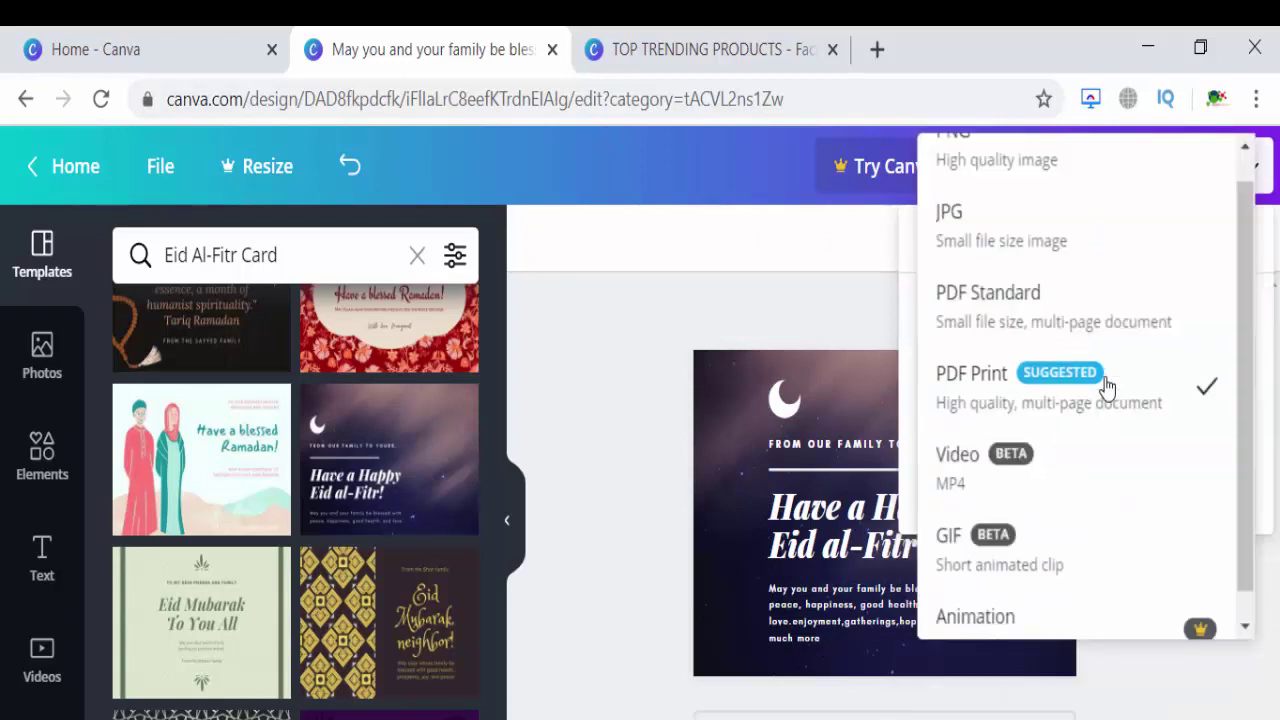
left_click(1140, 183)
left_click(1066, 645)
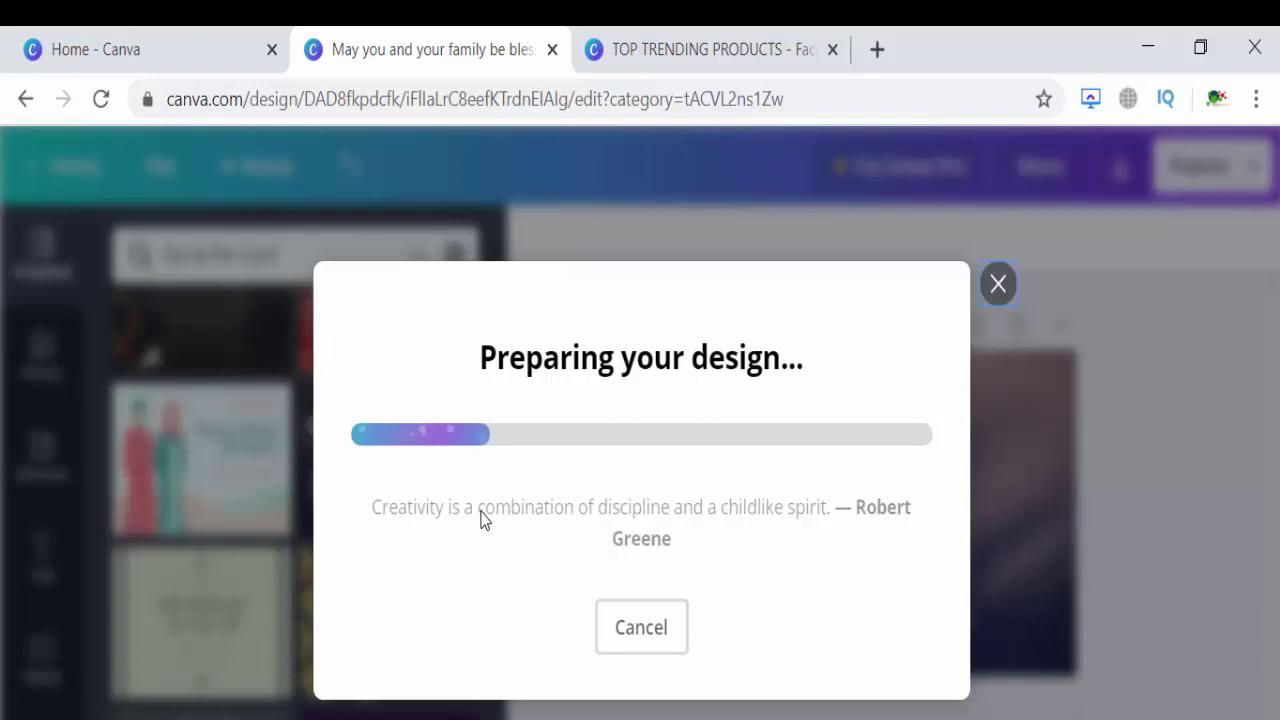
Save the card's PNG in the Downloads folder and start a new Your Story design from the Canva home page
left_click(163, 34)
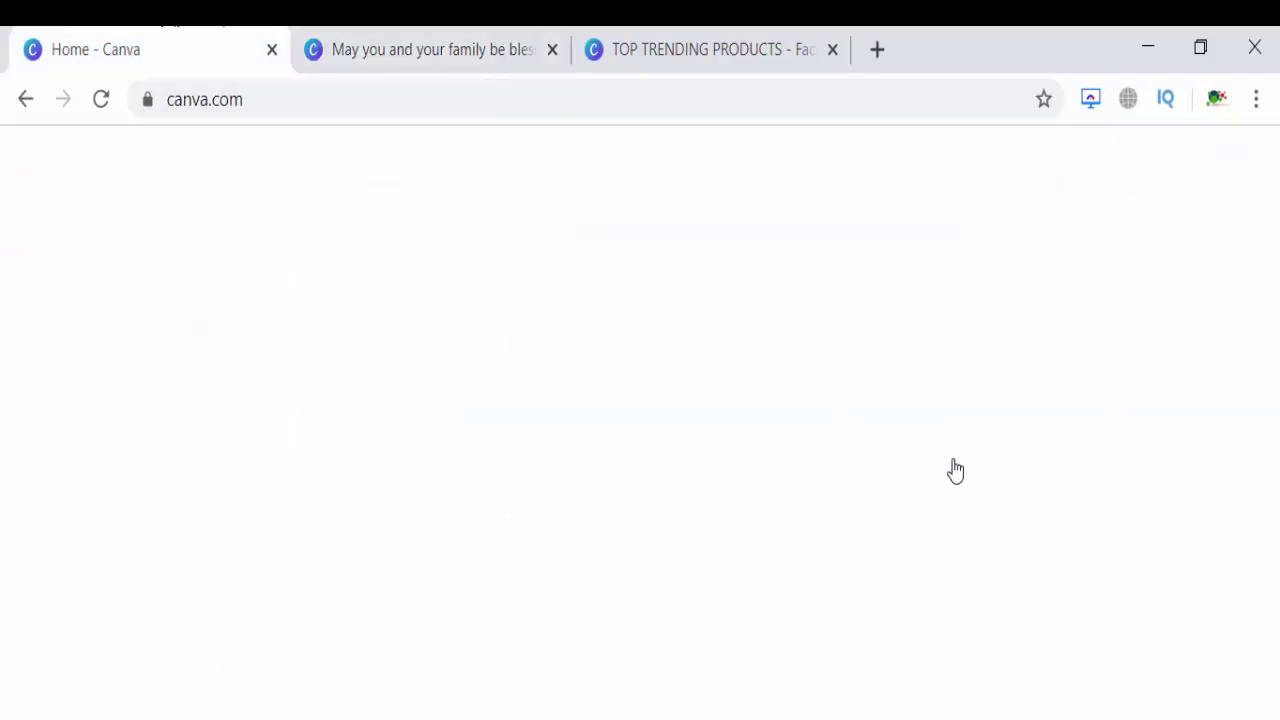
left_click(1230, 388)
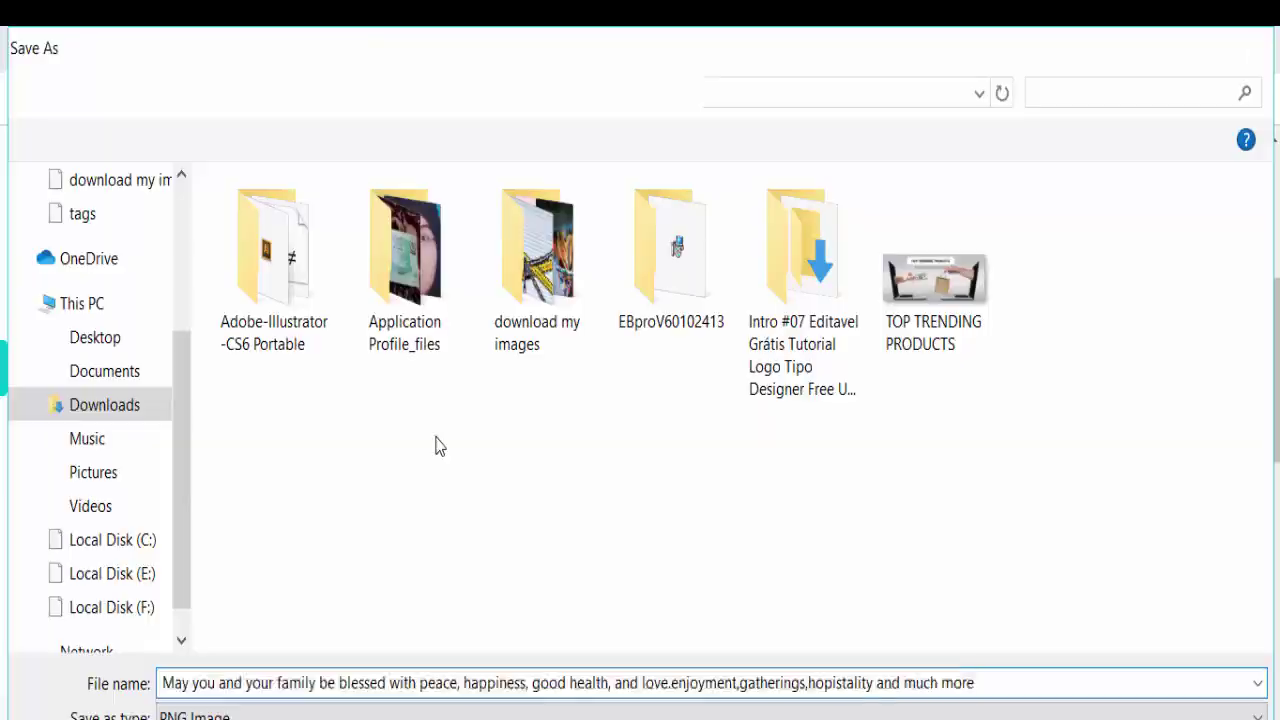
key("Escape")
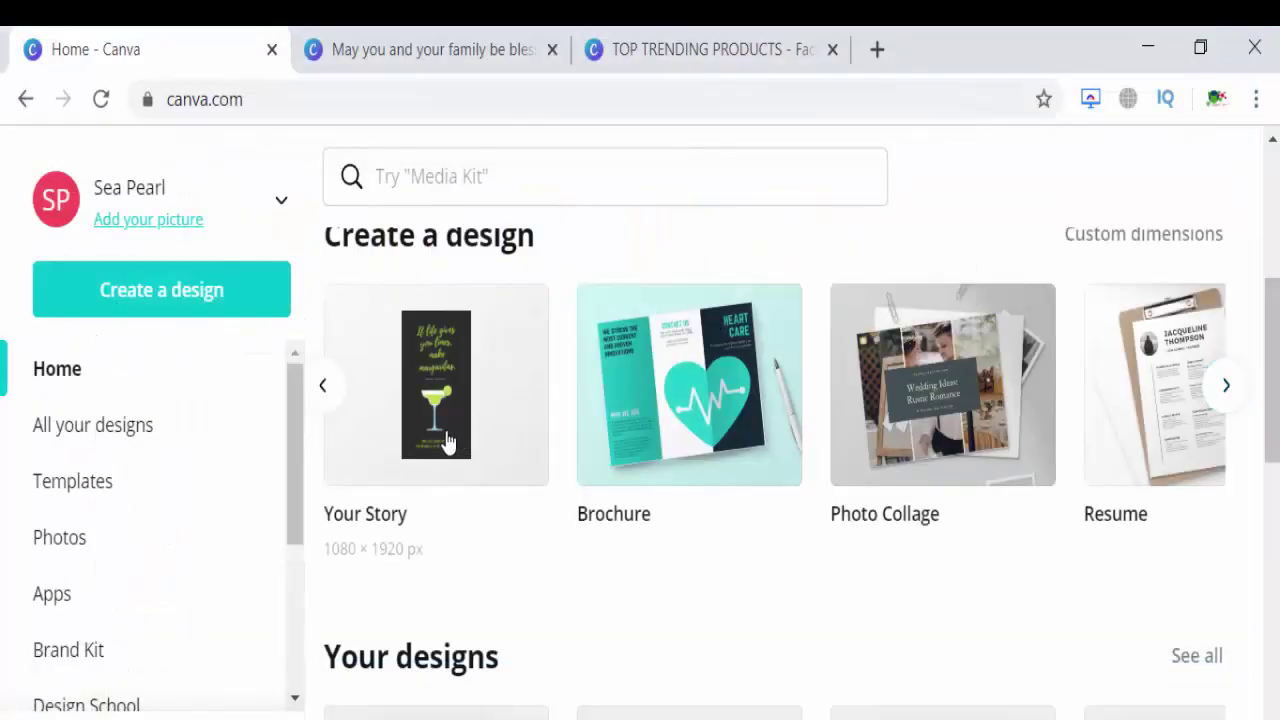
left_click(447, 443)
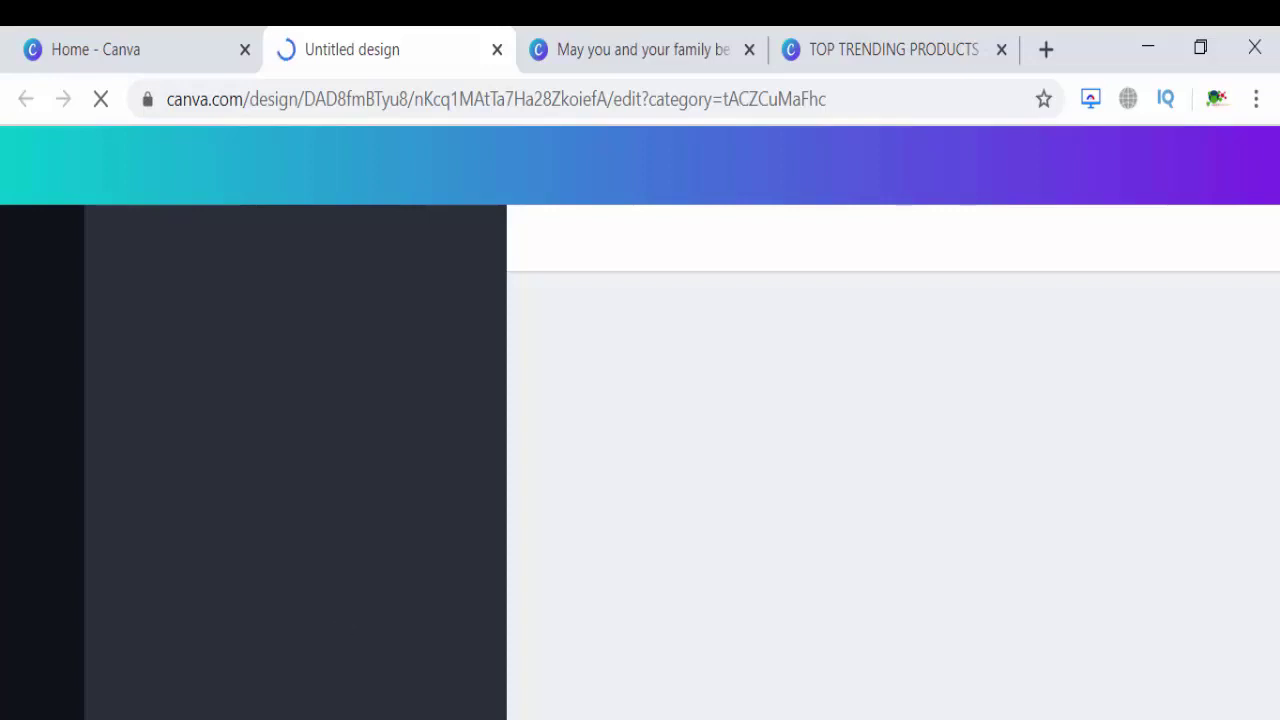
Show the downloaded Eid card in its folder, view the image in Photos, and return to the new story design
right_click(222, 718)
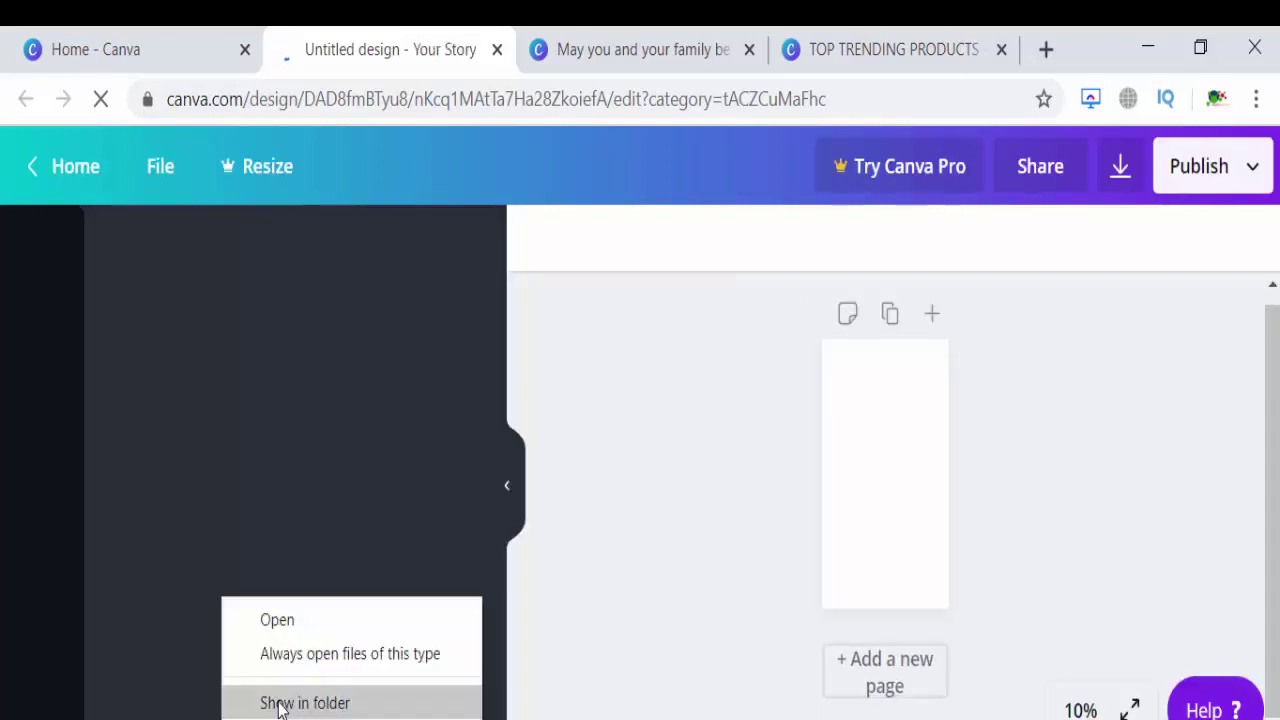
left_click(290, 703)
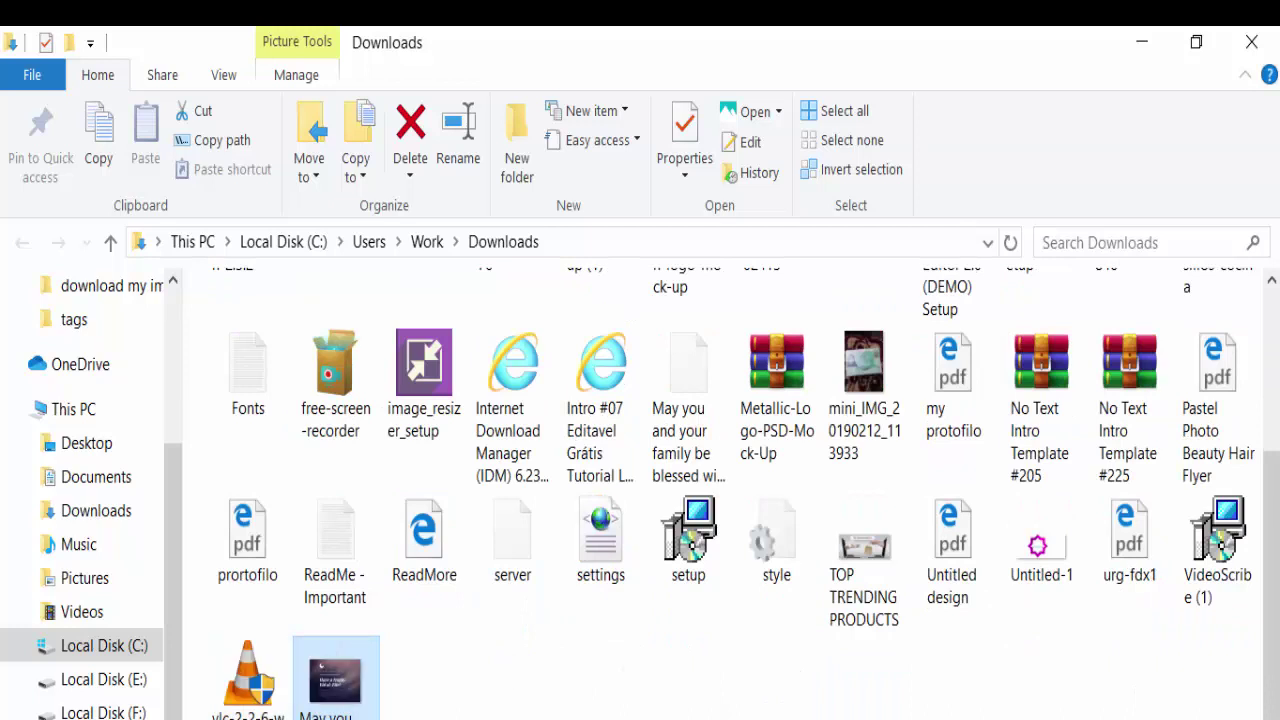
key("Return")
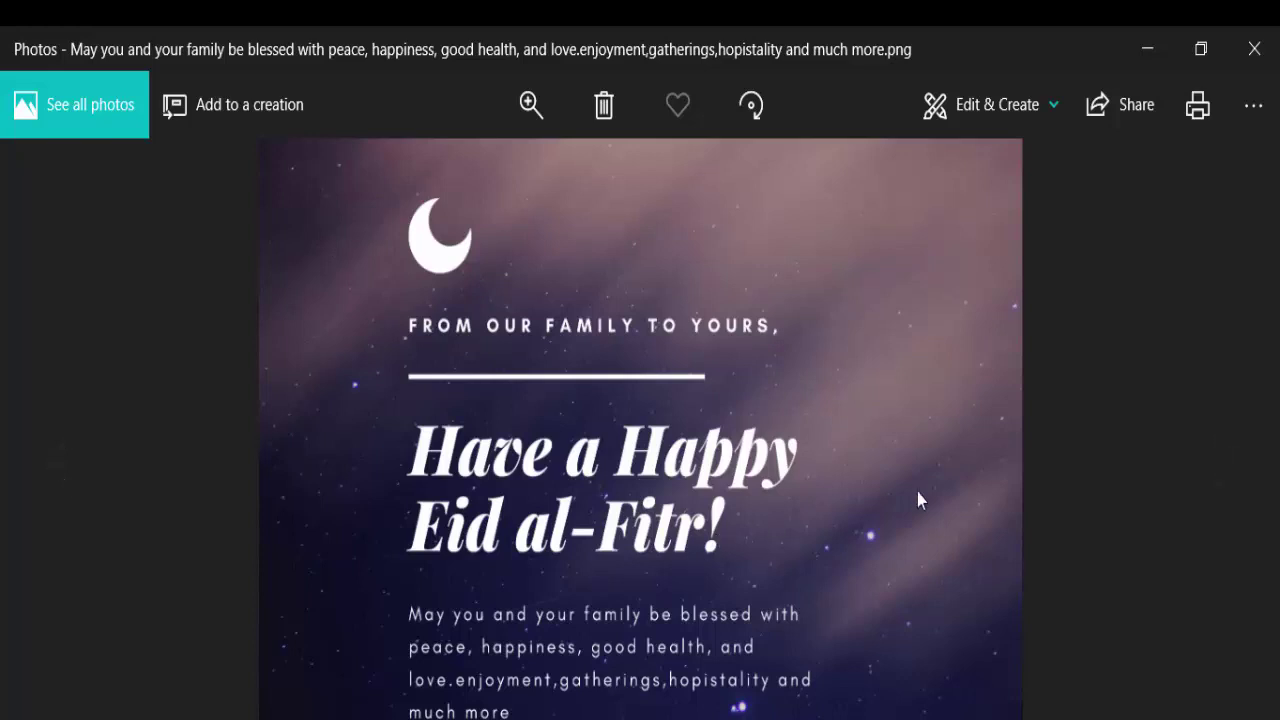
left_click(1262, 40)
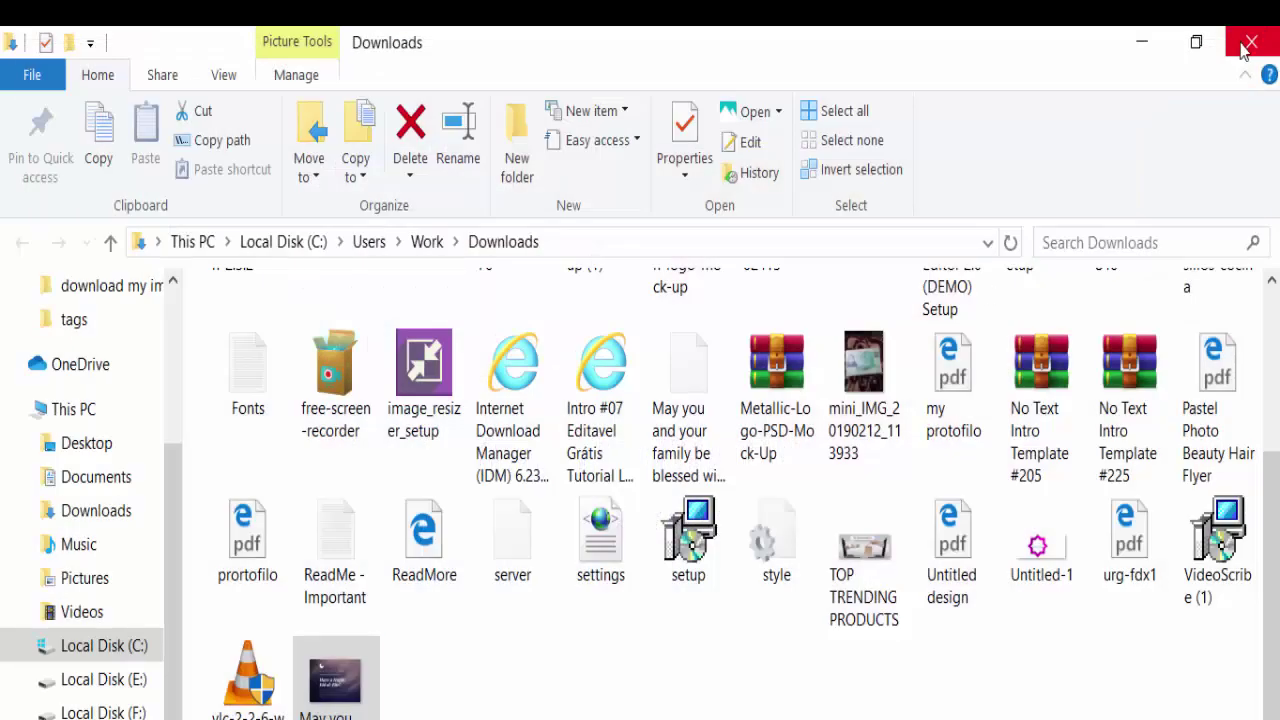
key("alt+Tab")
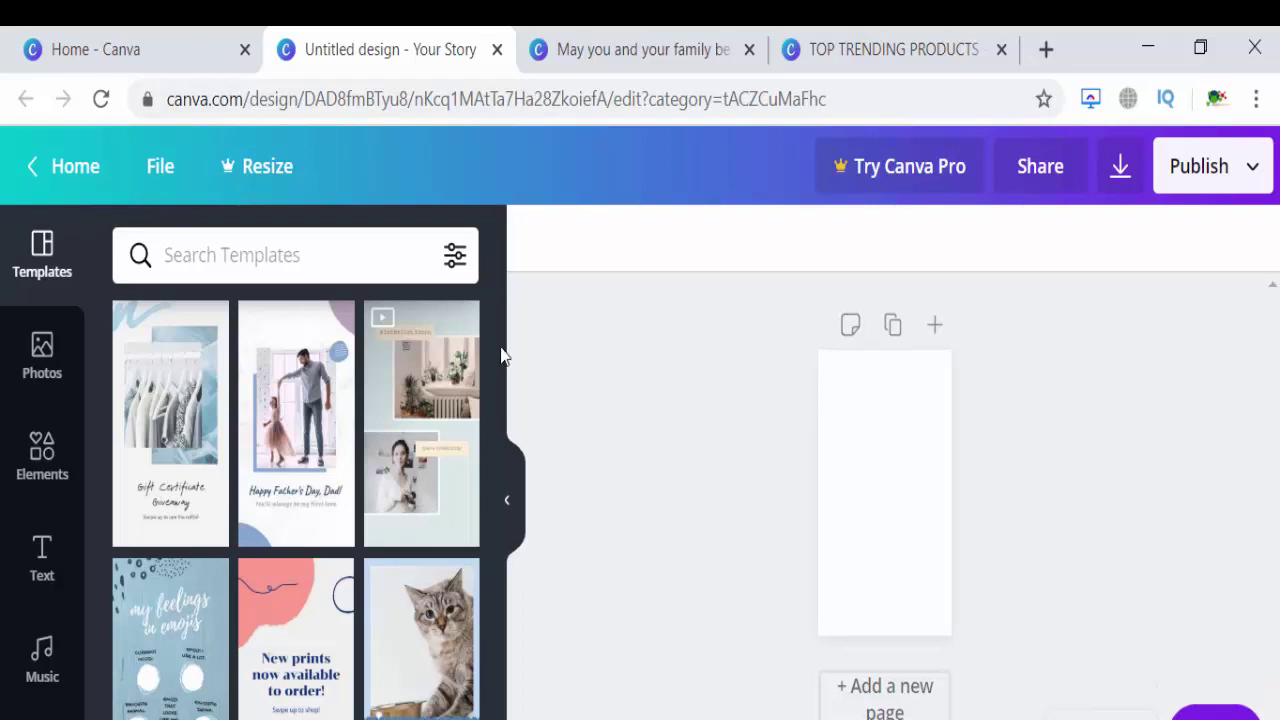
Look through the Your Story templates and preview several designs to find a suitable one
left_click_drag(497, 333, 497, 450)
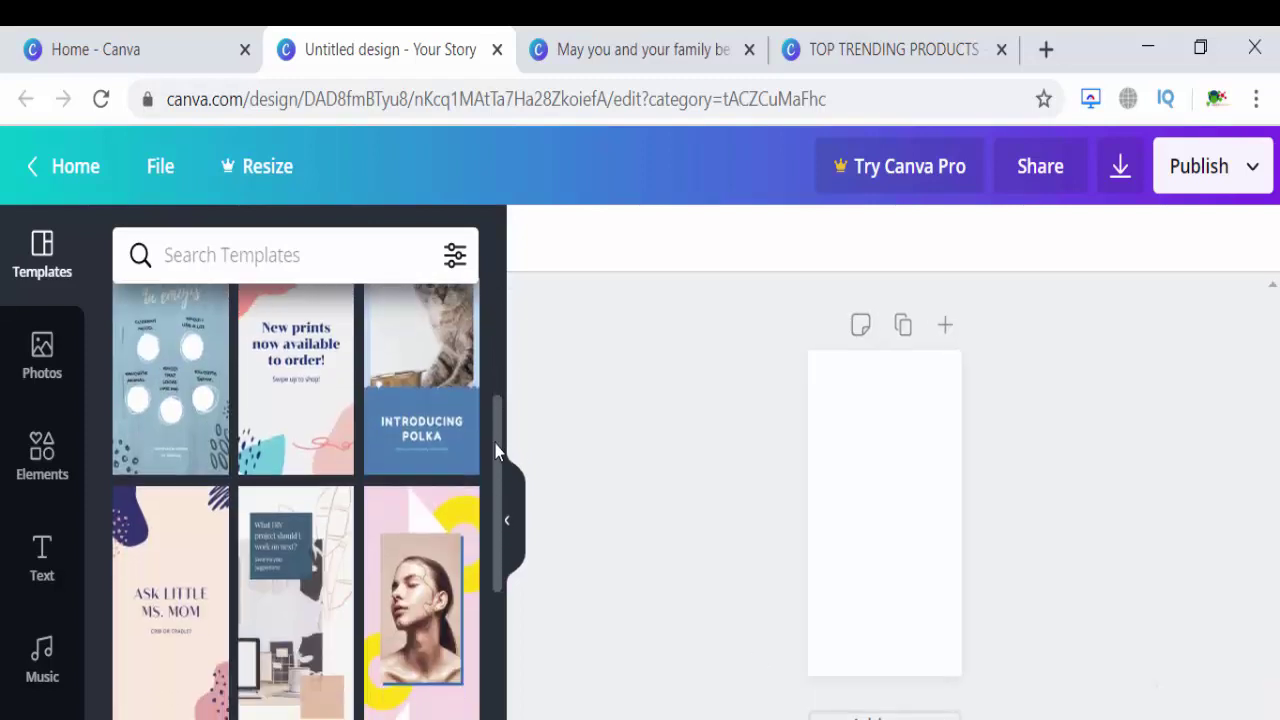
scroll(491, 507, "down", 2)
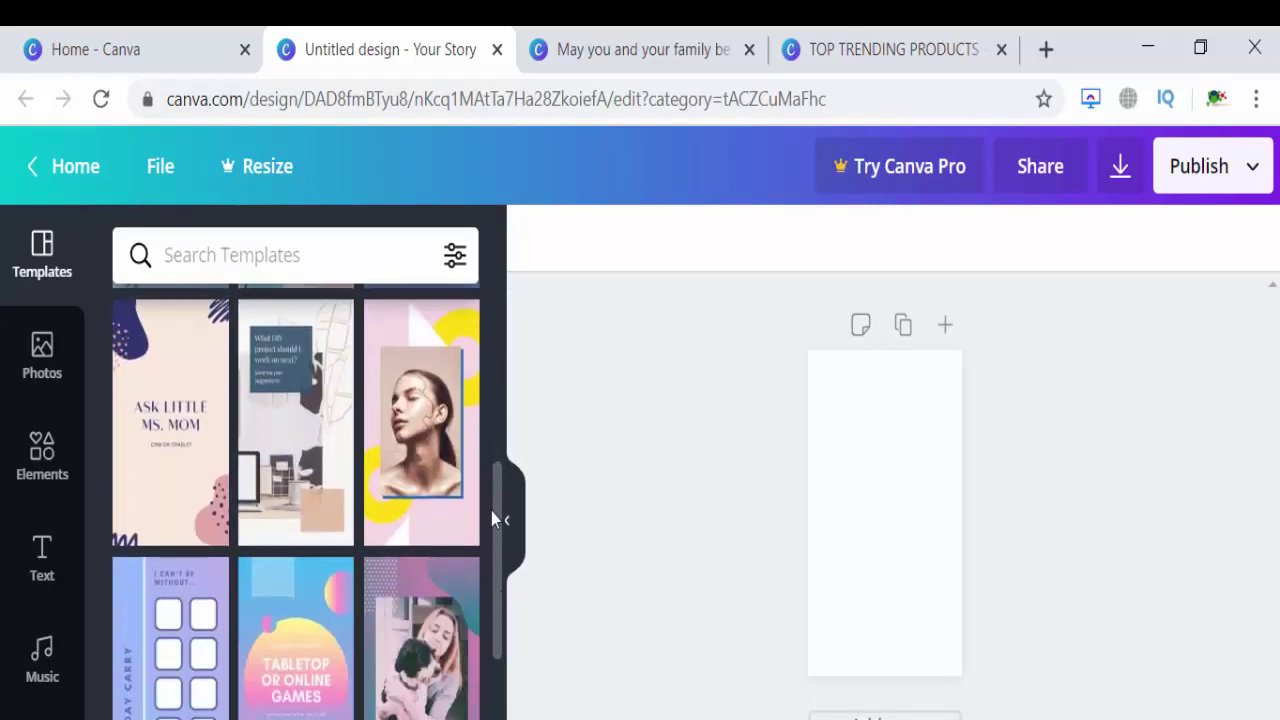
scroll(491, 511, "down", 1)
scroll(496, 568, "down", 2)
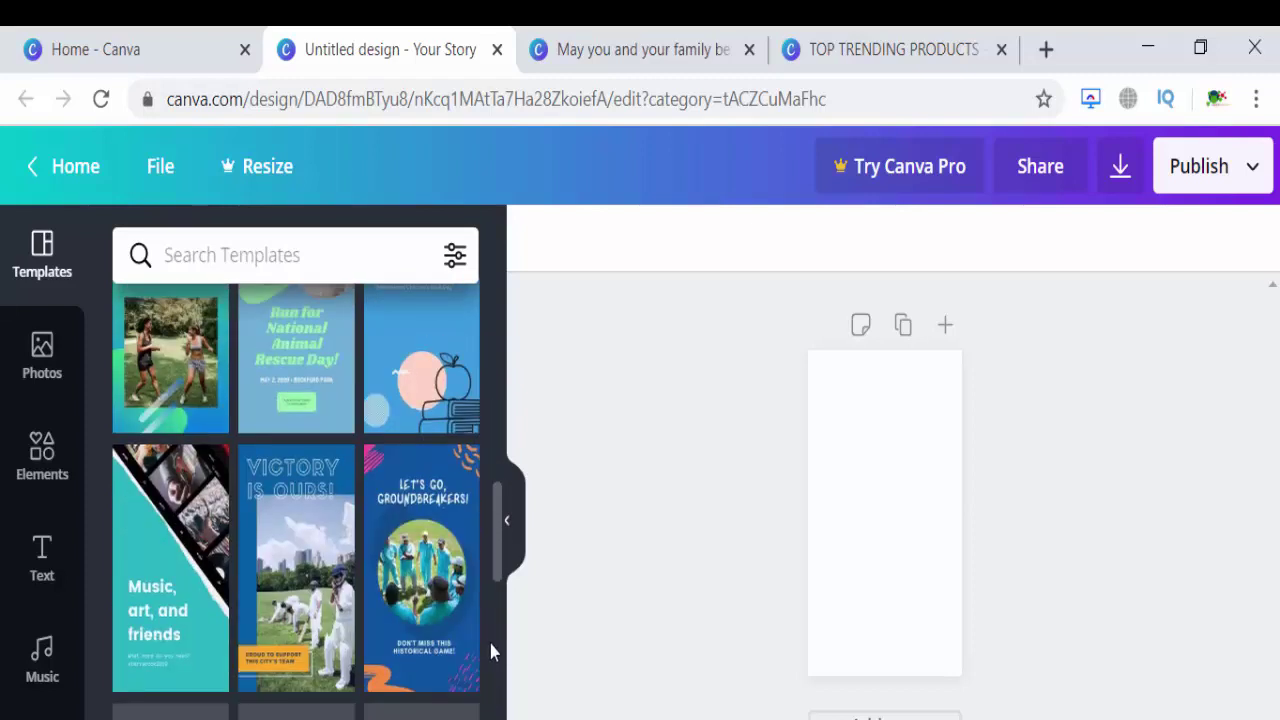
scroll(490, 652, "down", 4)
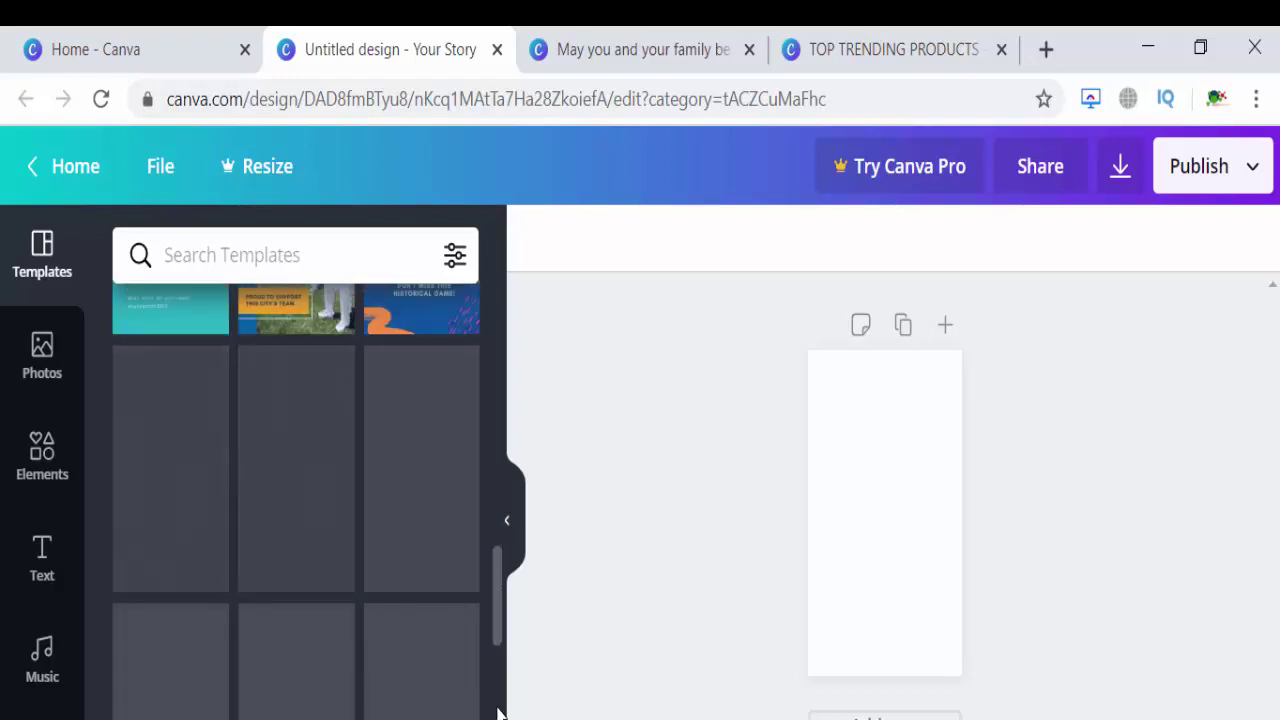
scroll(500, 660, "up", 4)
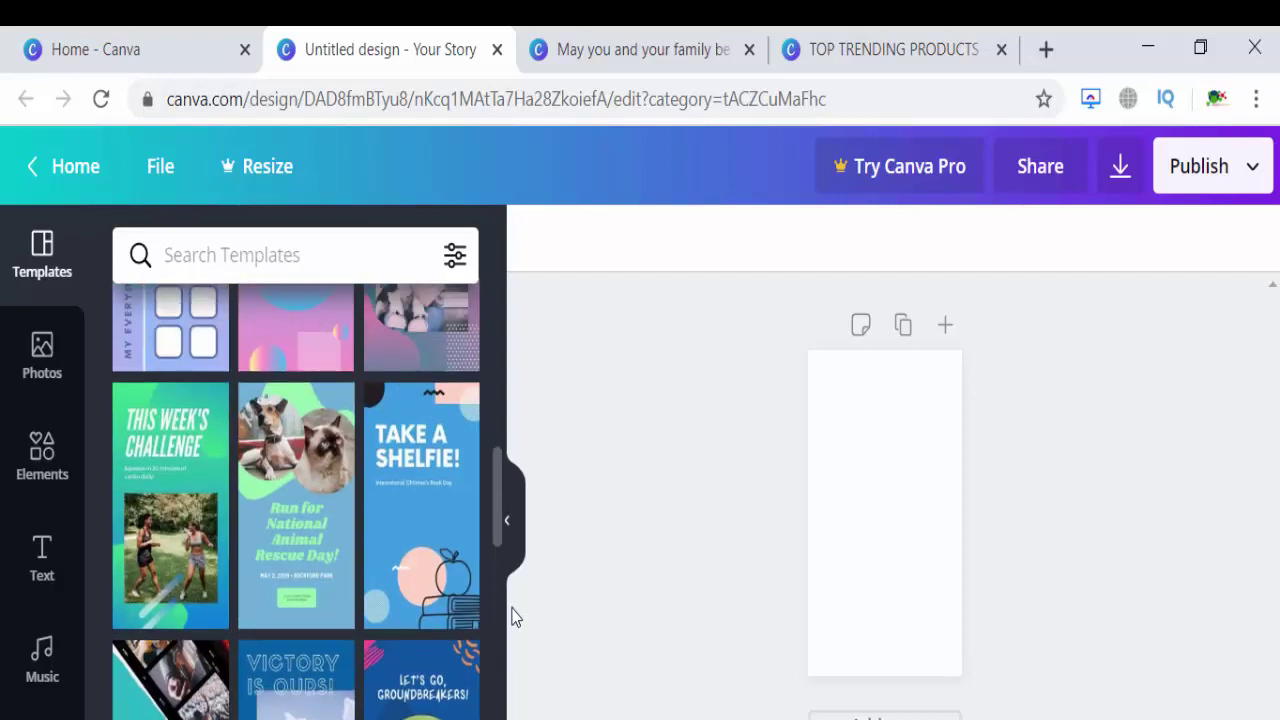
scroll(497, 514, "up", 10)
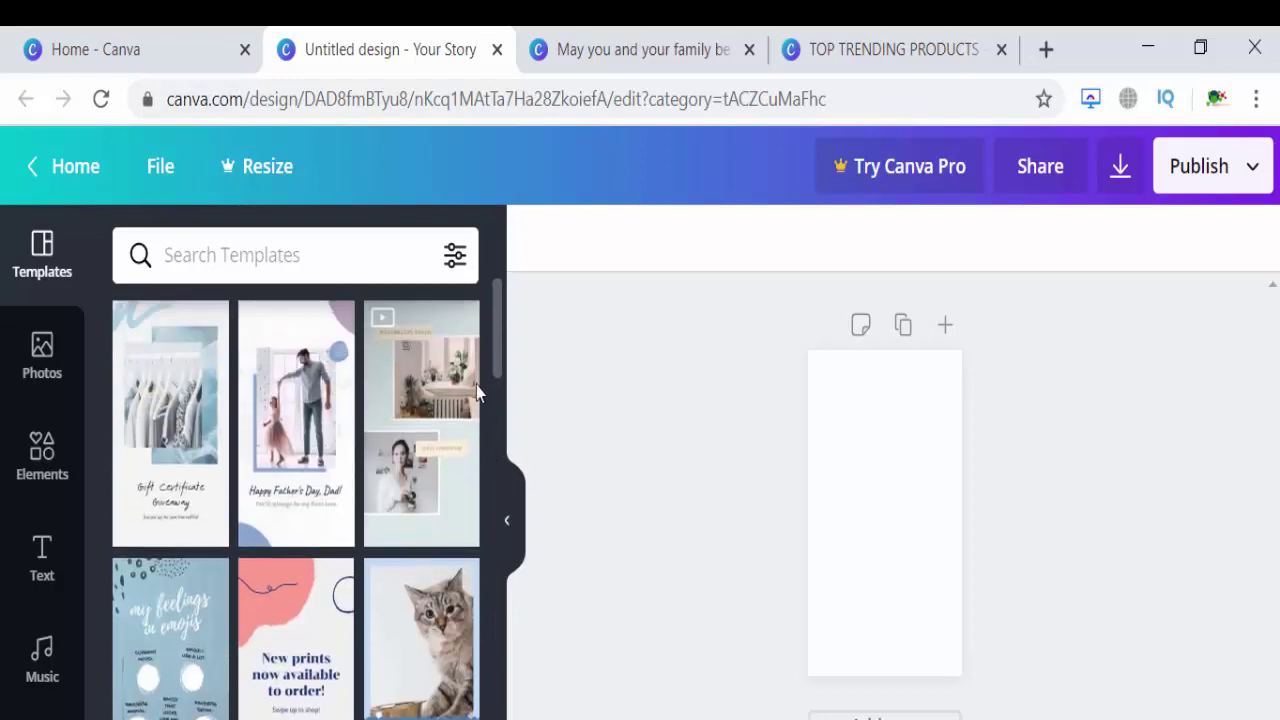
mouse_move(424, 428)
mouse_move(273, 460)
mouse_move(173, 650)
mouse_move(416, 682)
scroll(493, 370, "down", 5)
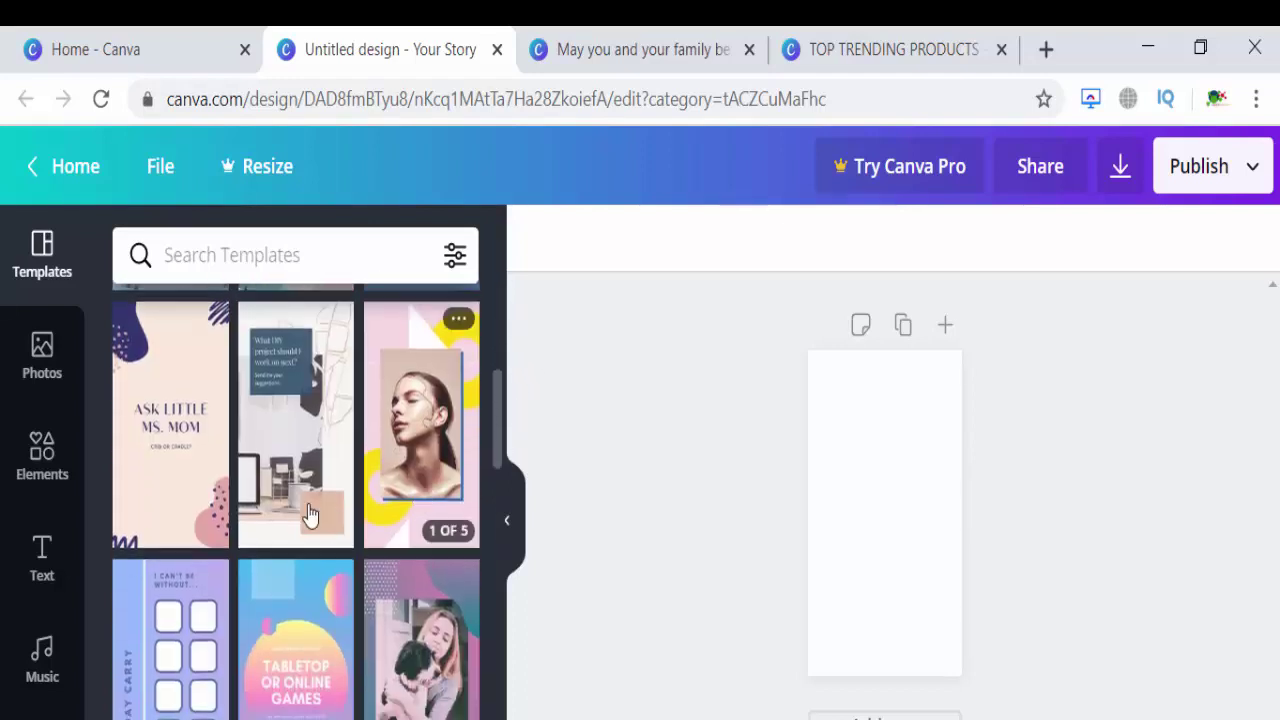
mouse_move(163, 693)
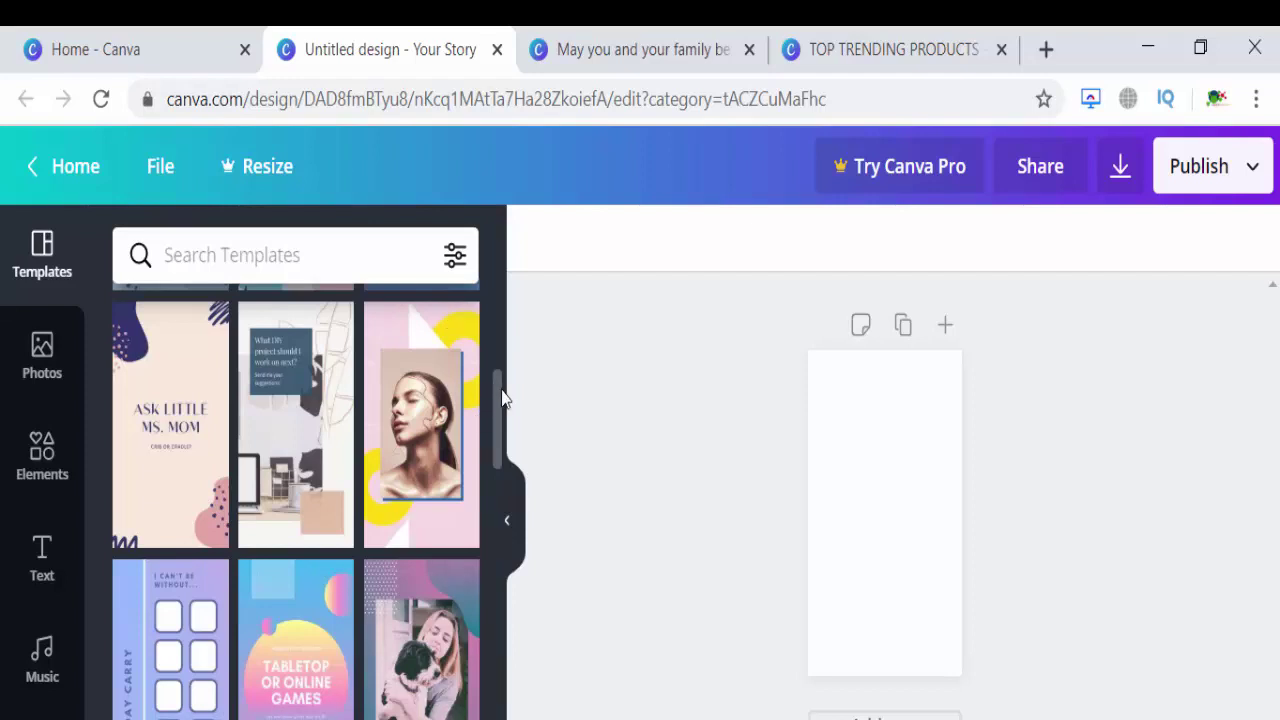
left_click_drag(503, 403, 505, 480)
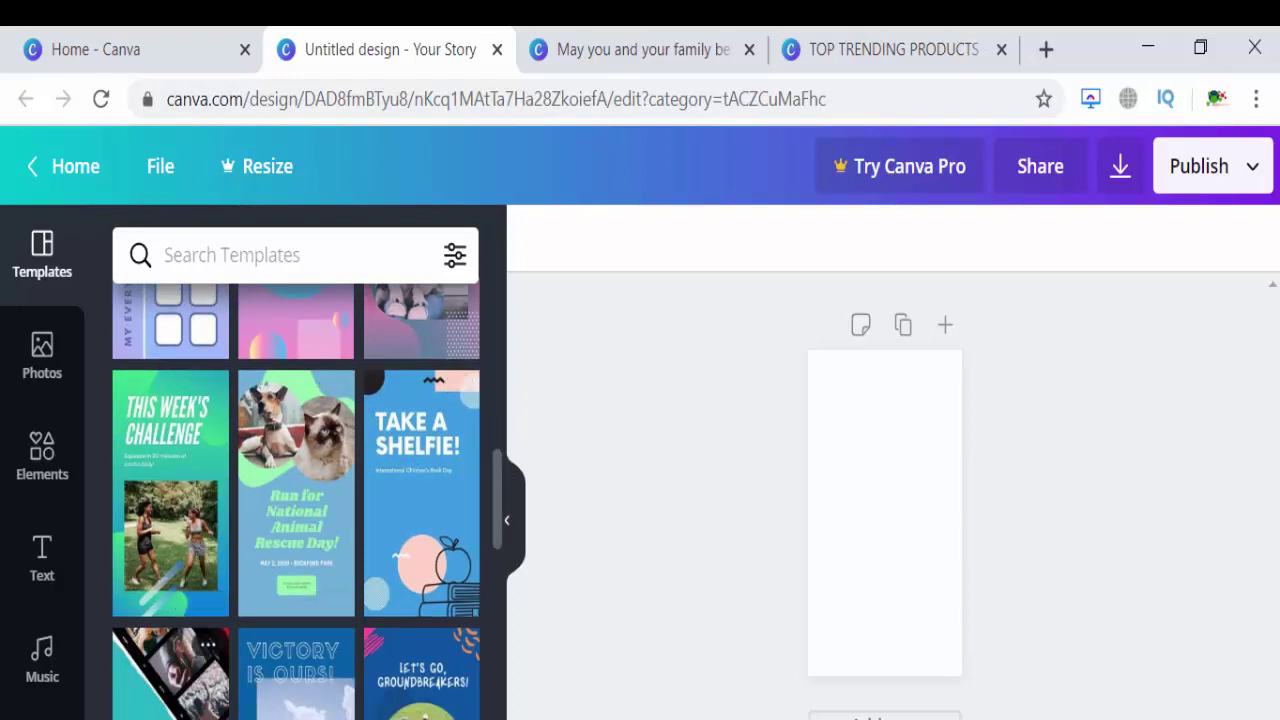
left_click_drag(500, 512, 493, 582)
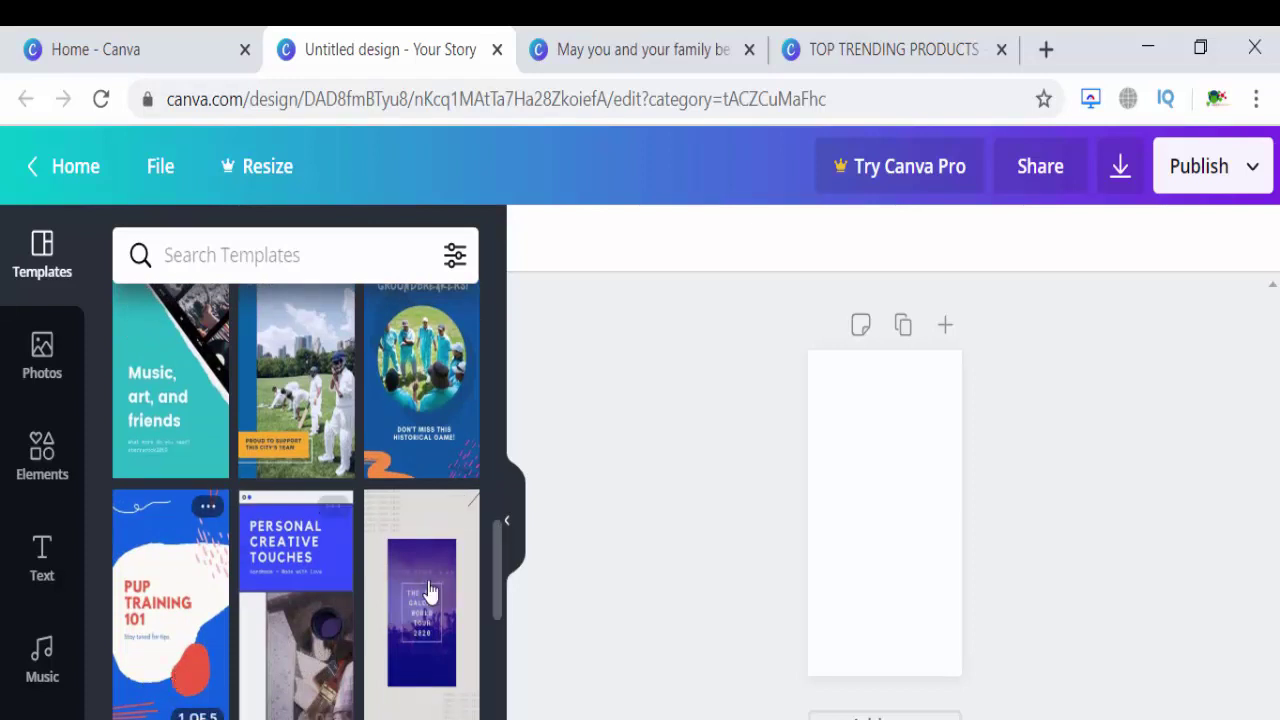
left_click_drag(500, 550, 500, 635)
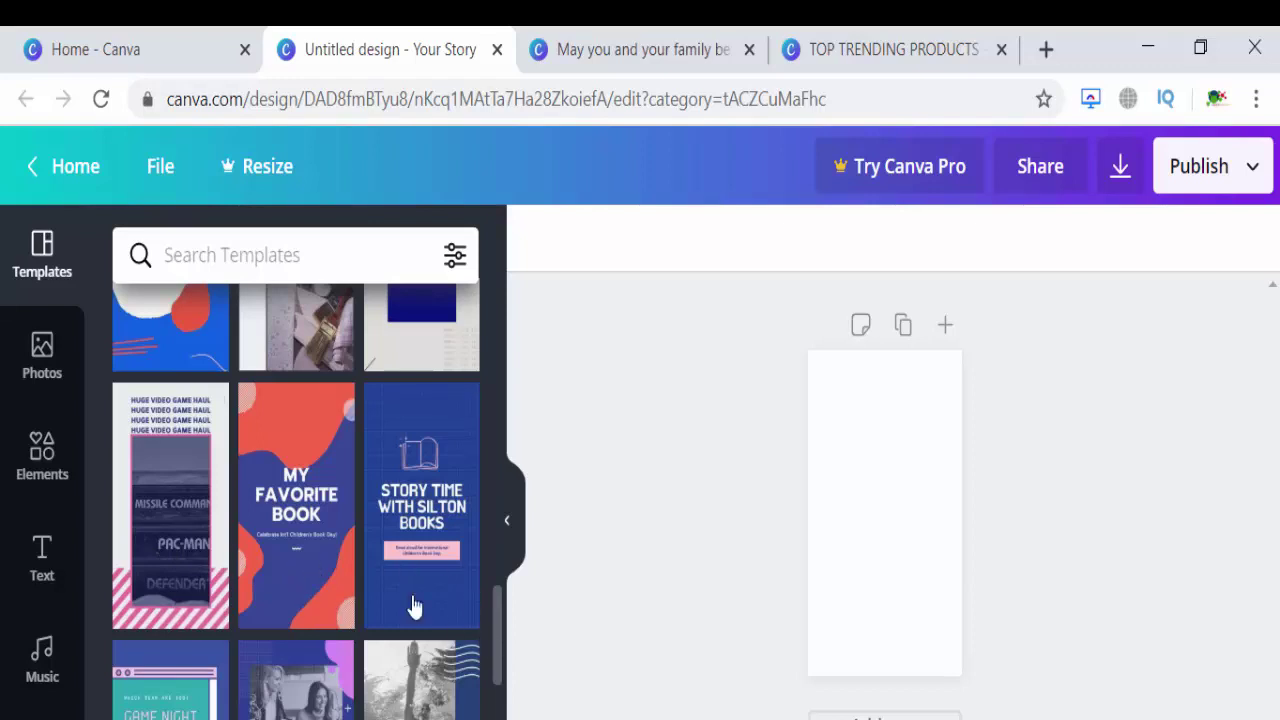
Apply the red and blue "MY FAVORITE BOOK" template to the blank story page
left_click(287, 543)
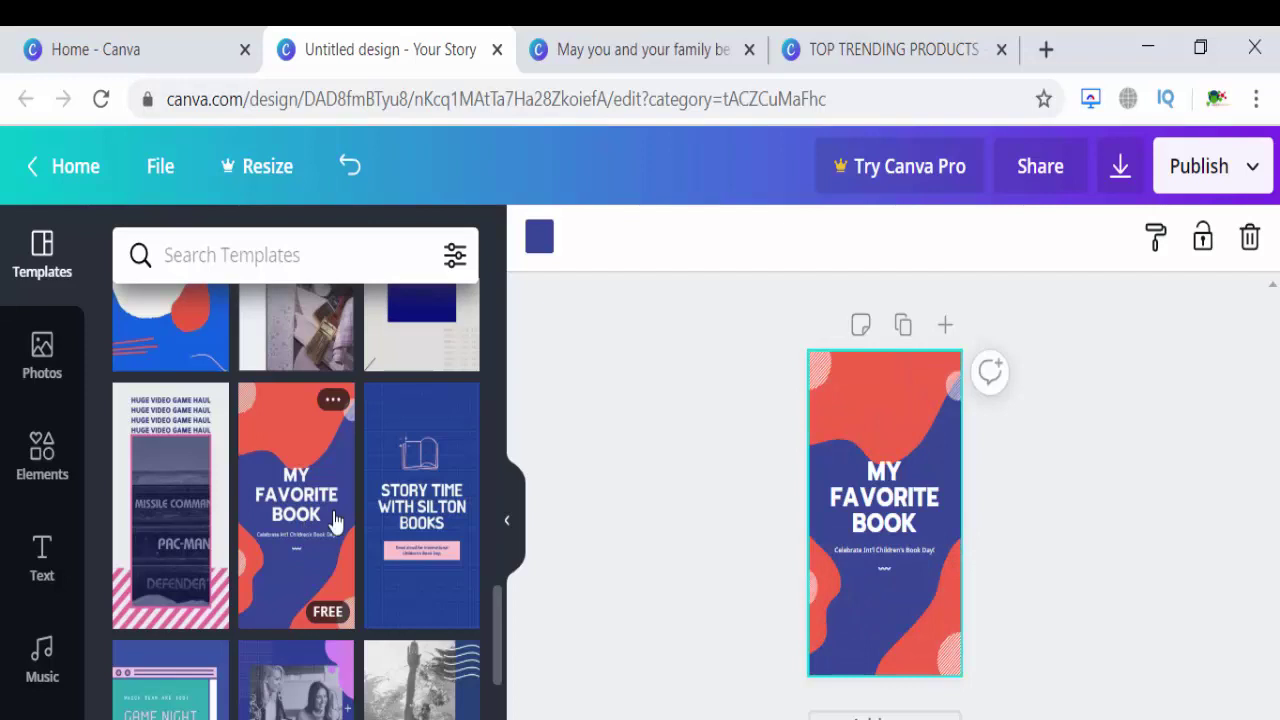
left_click(1080, 712)
left_click(1063, 356)
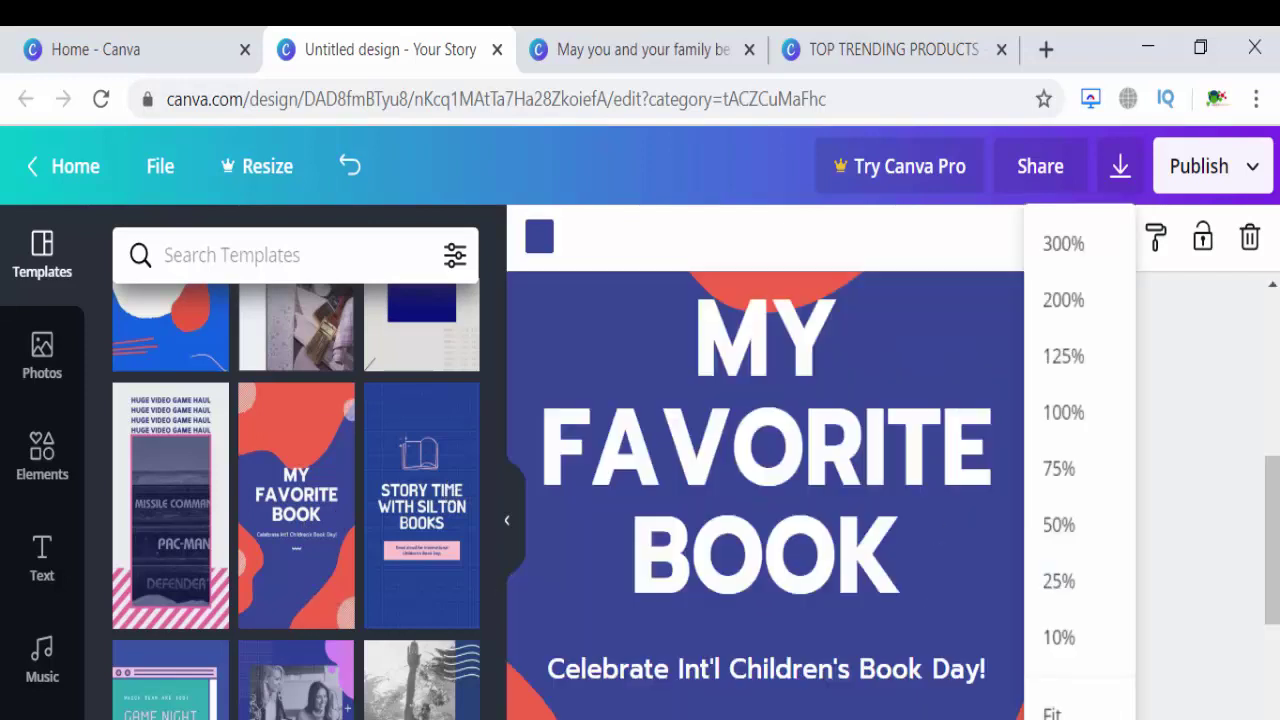
left_click(1080, 712)
left_click(1081, 586)
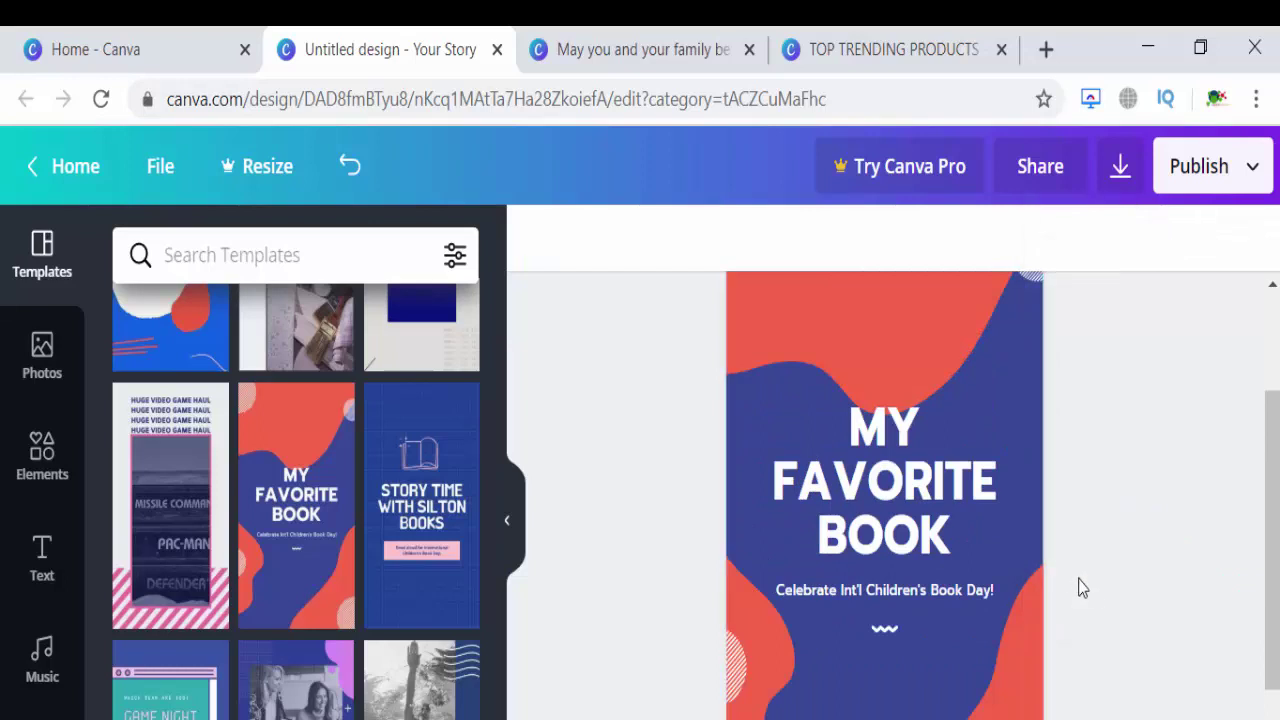
Replace the story's "MY FAVORITE BOOK" headline text with "LIVE SESSION"
left_click(972, 538)
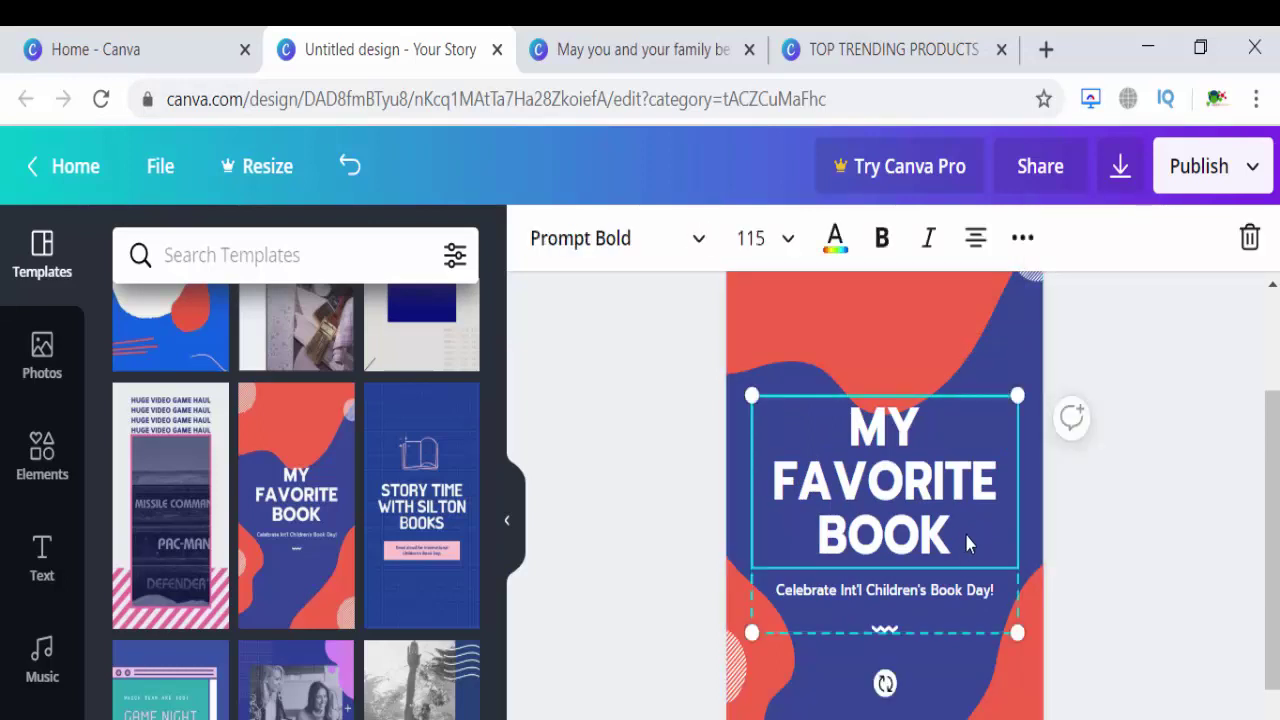
left_click_drag(1273, 532, 1273, 502)
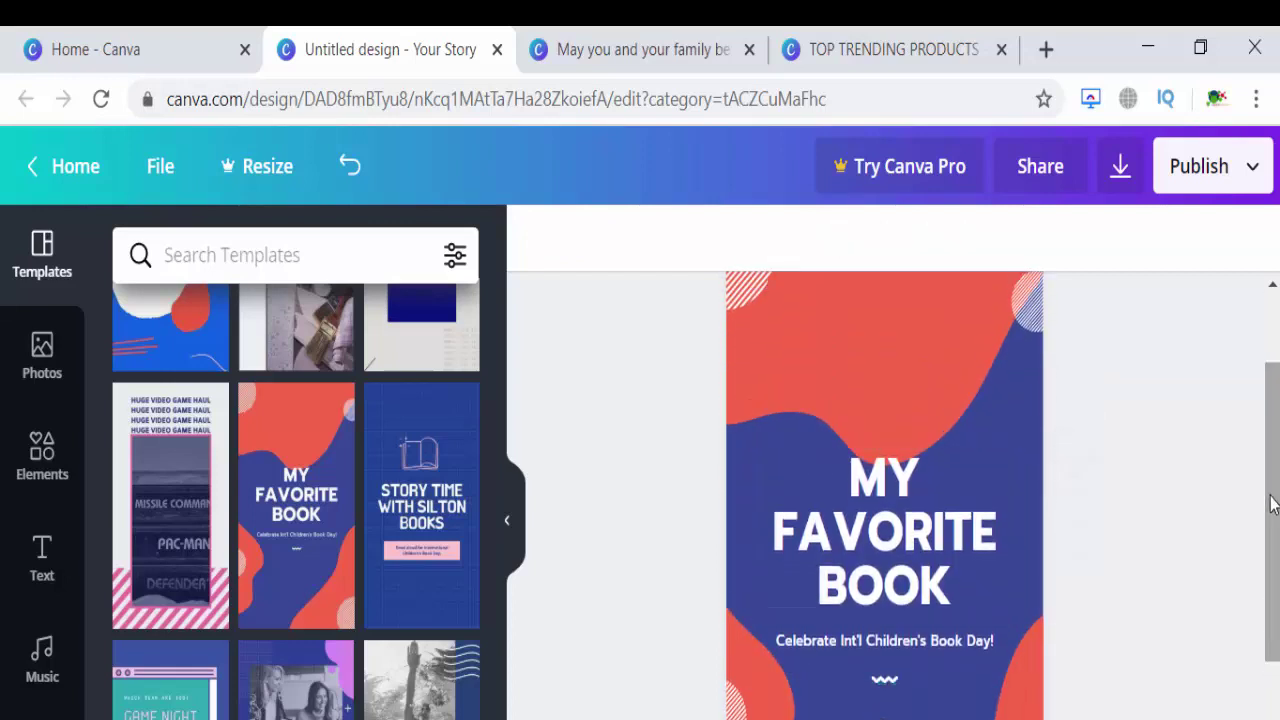
left_click(866, 621)
left_click(866, 621)
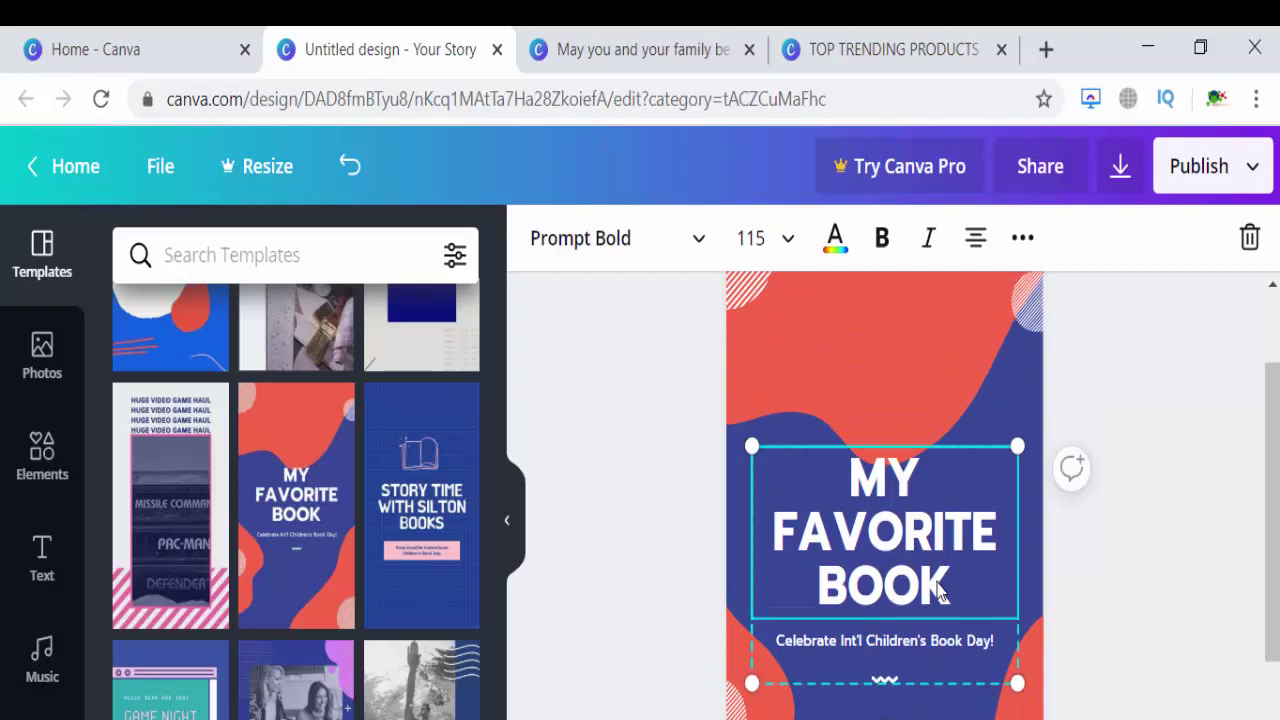
left_click_drag(948, 585, 854, 481)
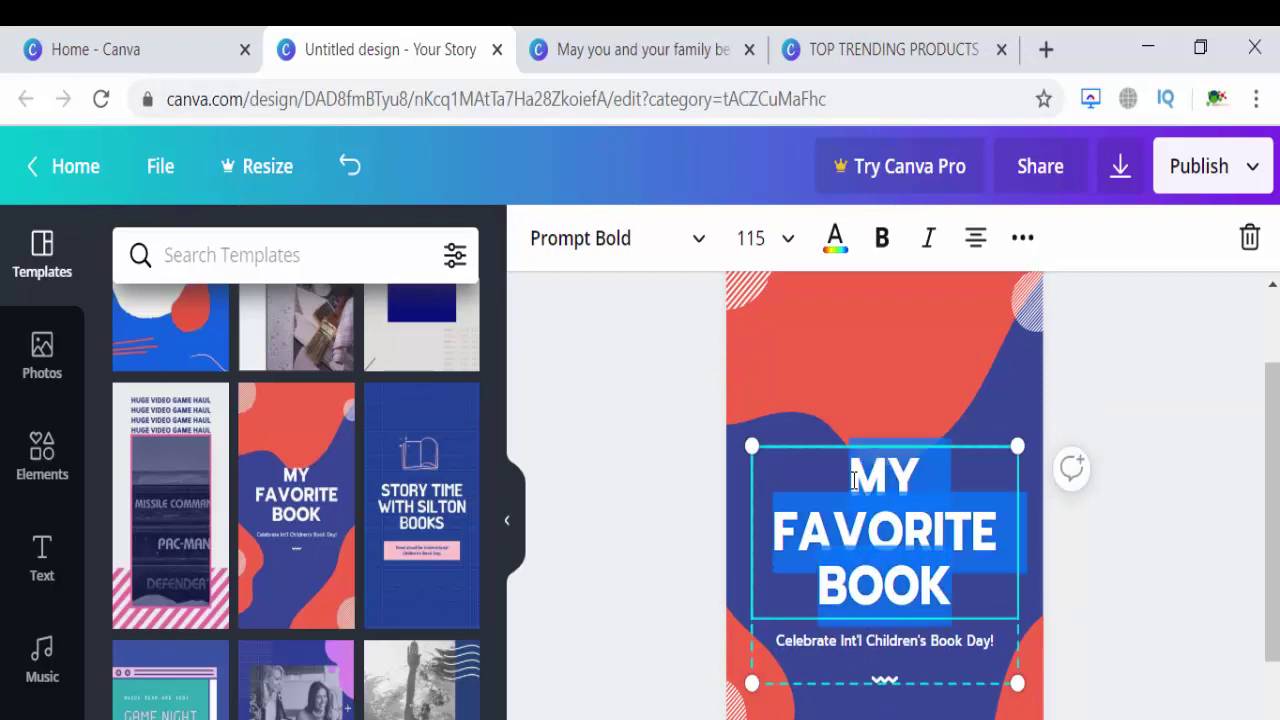
key("BackSpace")
type("LIVE SEI")
key("BackSpace")
type("SSON")
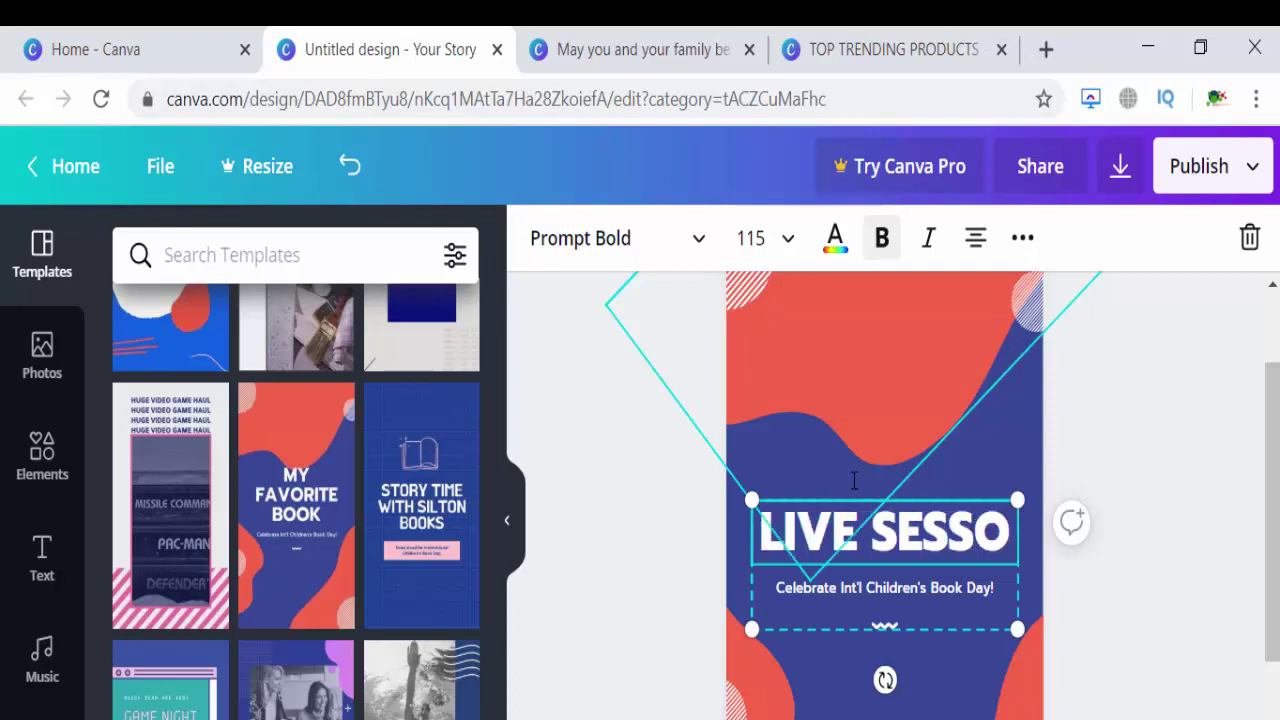
key("BackSpace")
key("BackSpace")
key("BackSpace")
key("BackSpace")
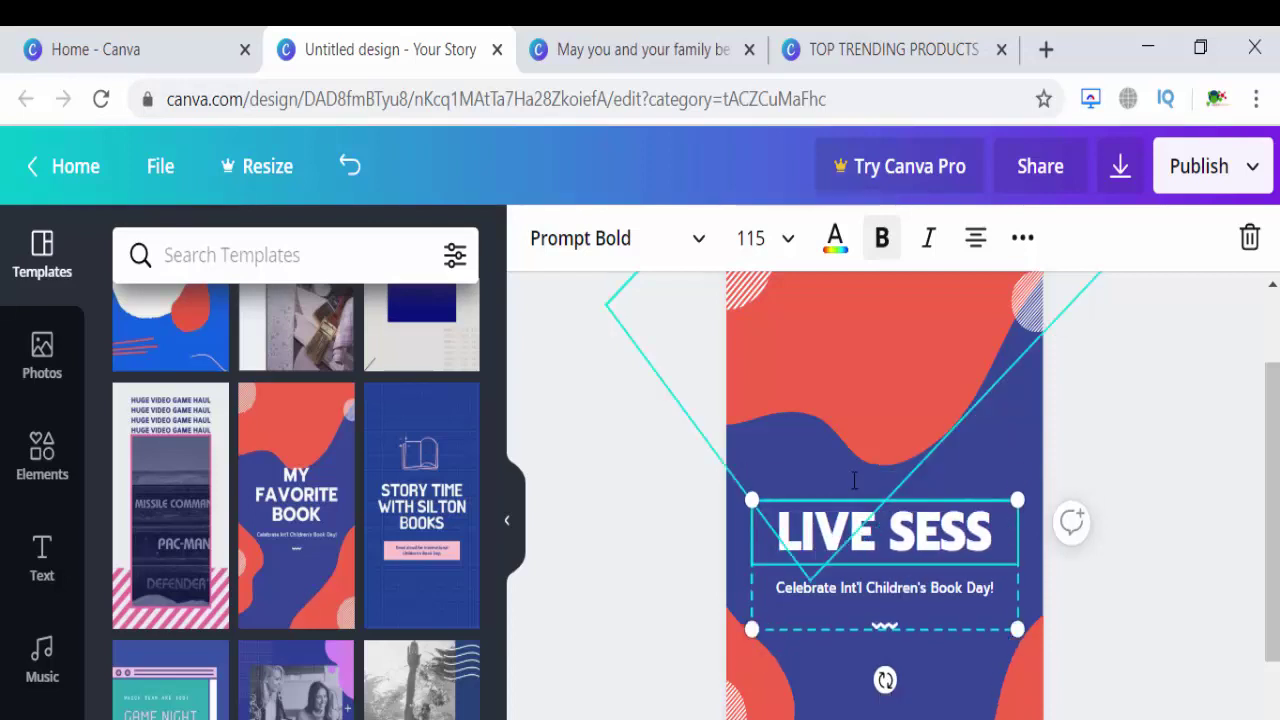
type("SSION")
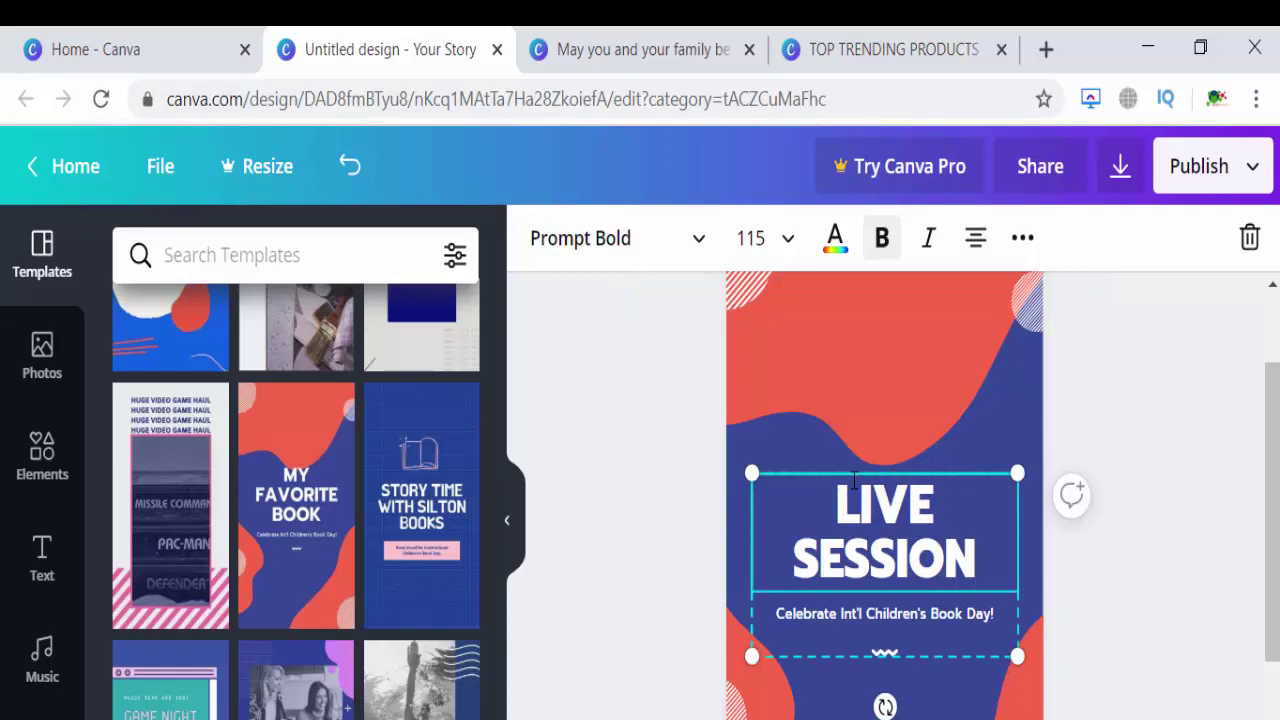
Extend the headline with "WILL BE TOMORROW", using the spell-check suggestion to correct the last word
type(" W")
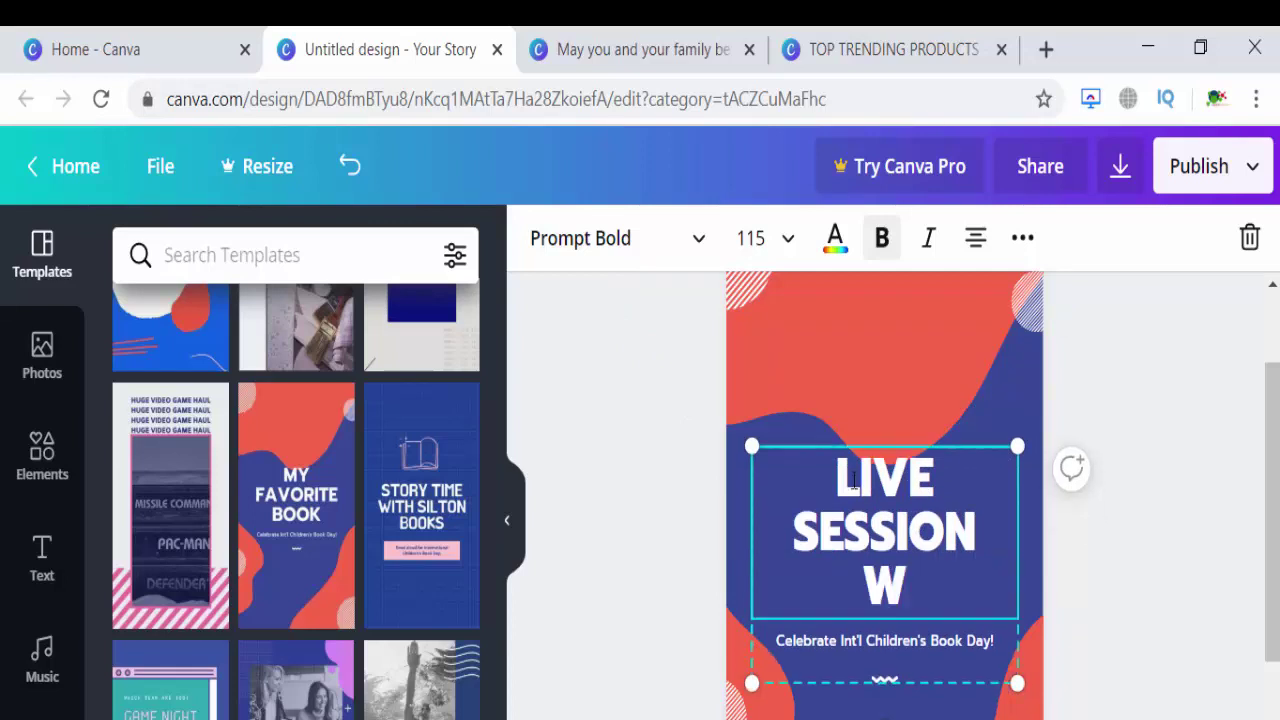
type("ILL BE")
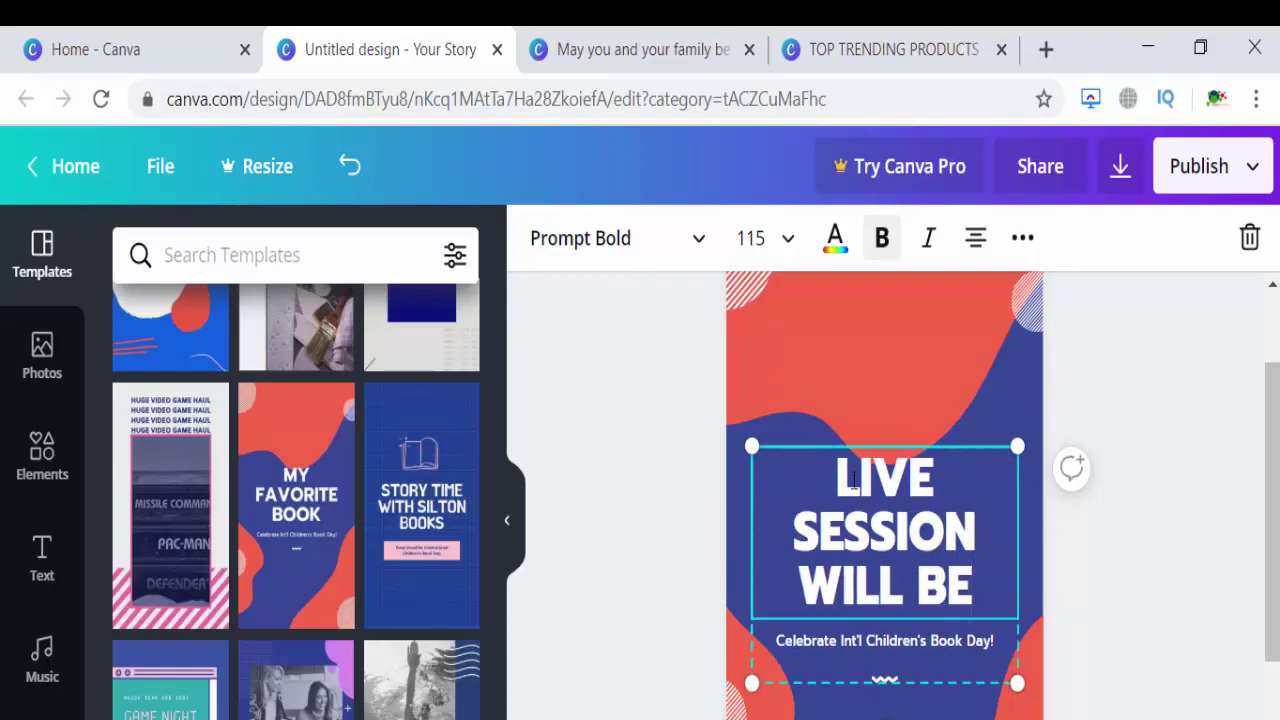
type(" TO")
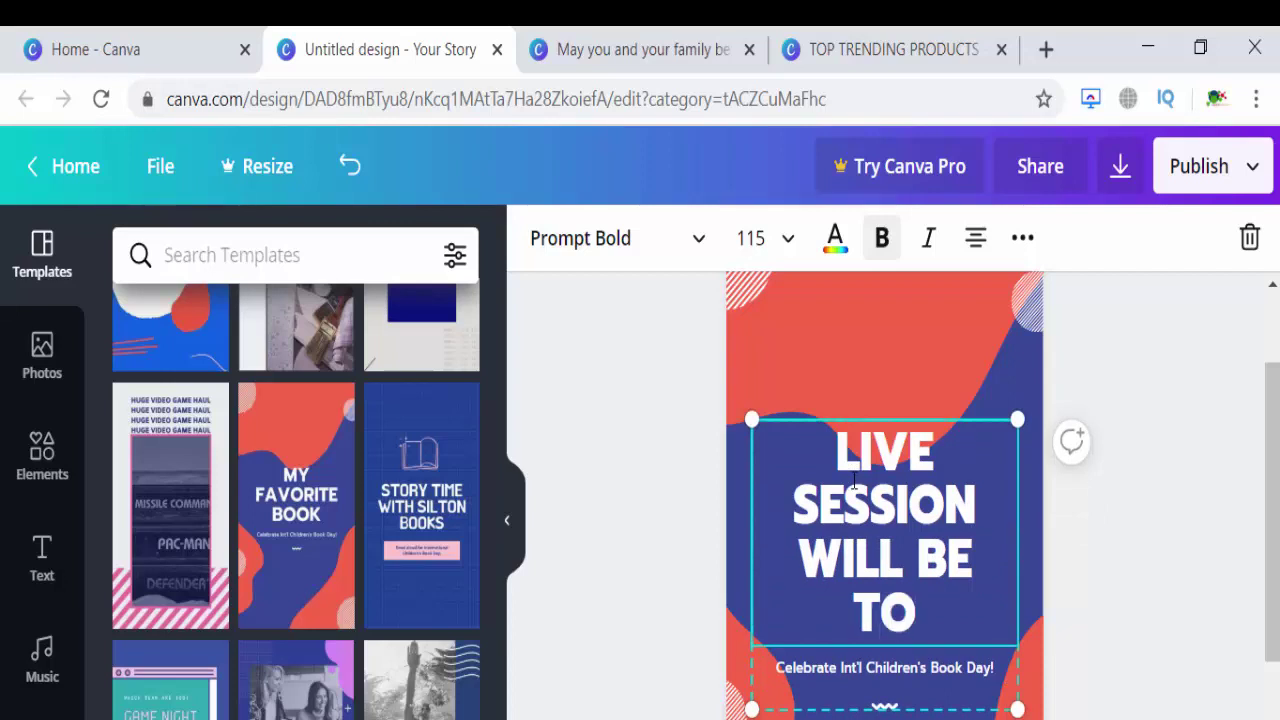
type("MMOR")
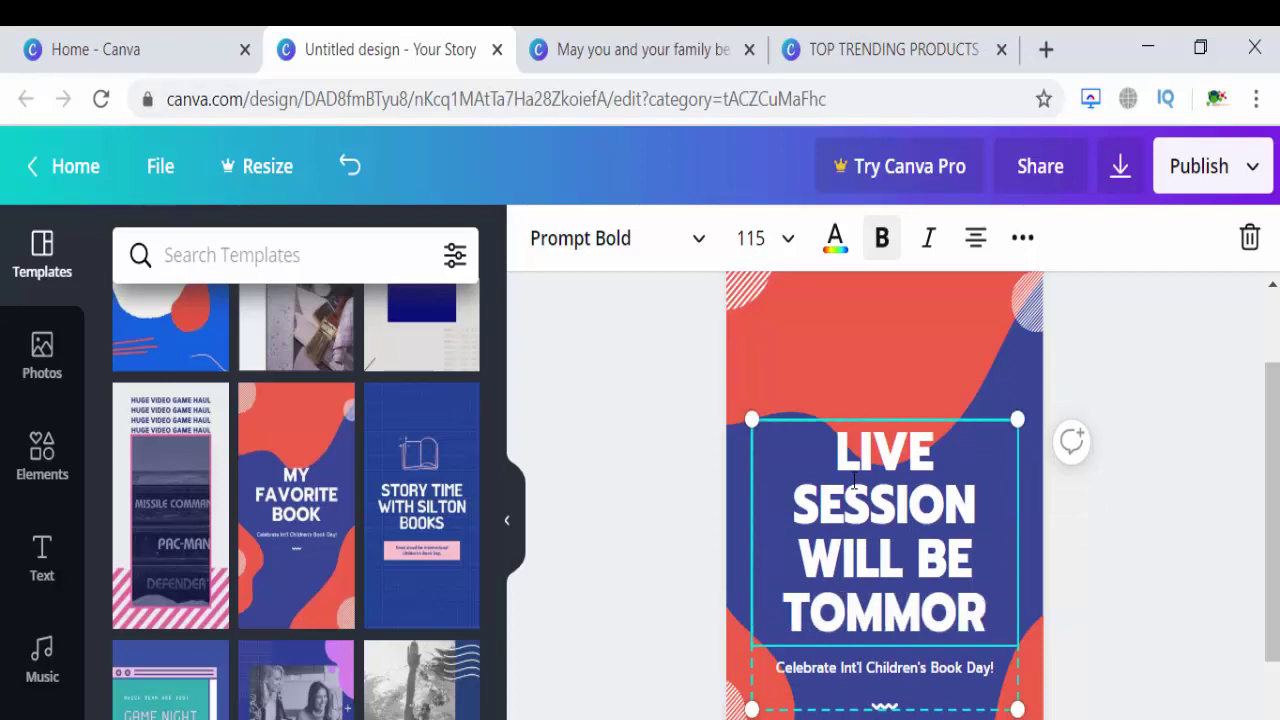
type("W")
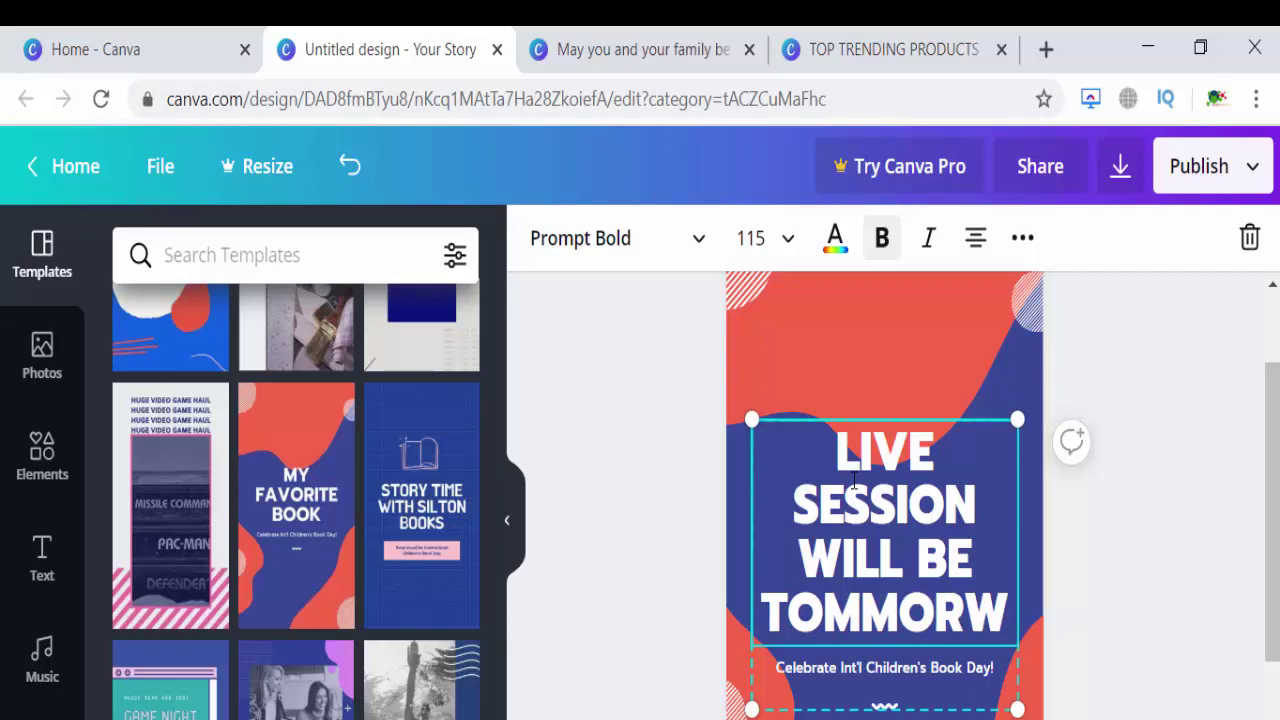
right_click(940, 610)
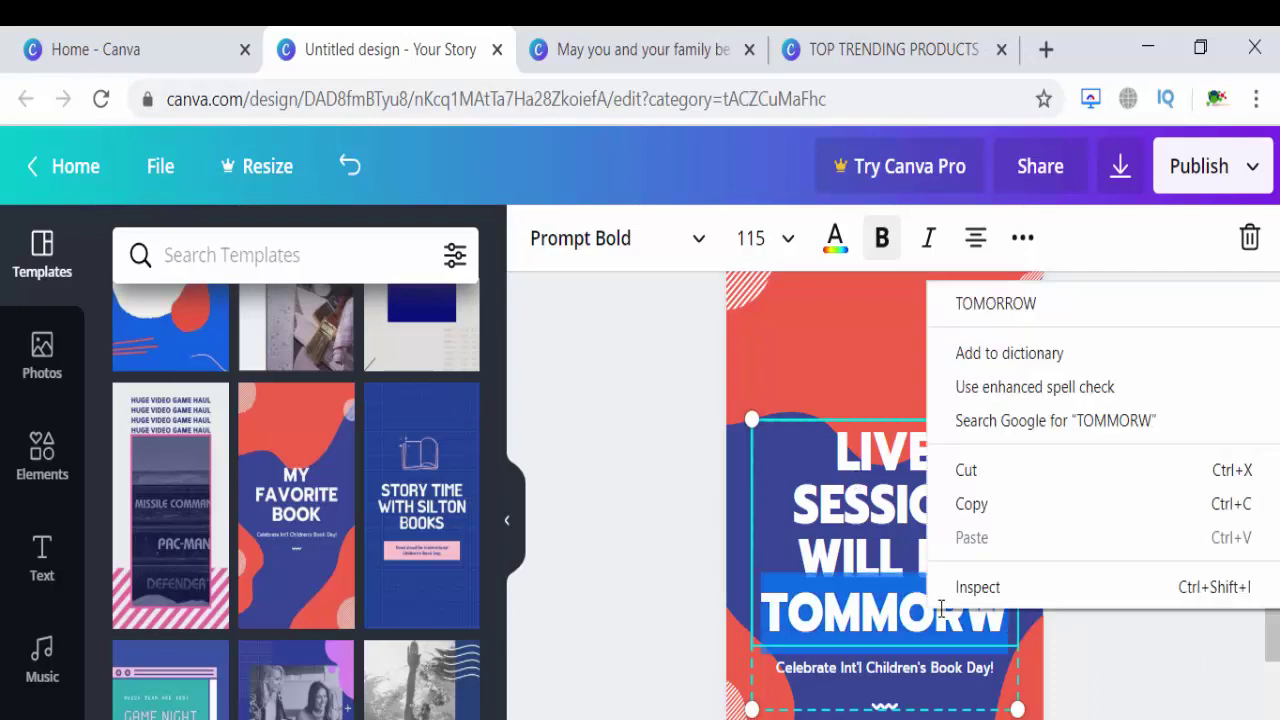
left_click(1000, 304)
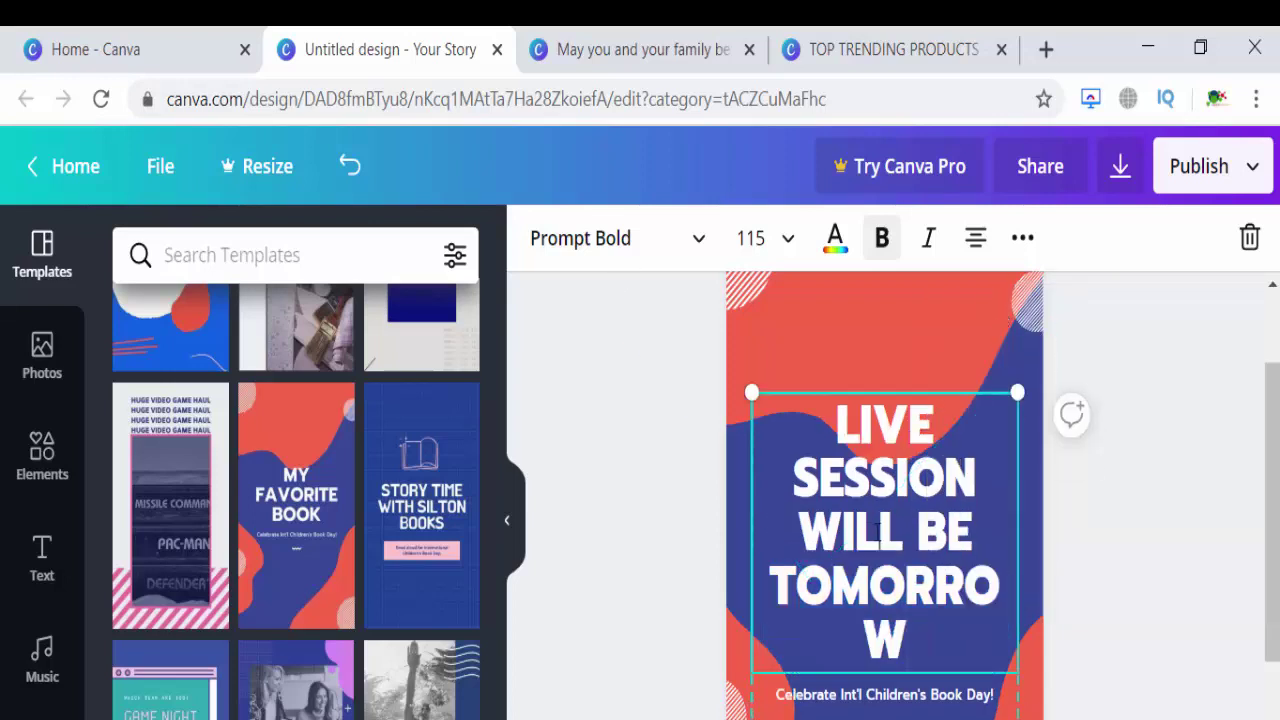
Replace the subtitle below the headline with "CANVA TUTORIAL'S ABOUT GRAPHIC DESIGN", correcting the misspelled word with the spell-check suggestion
left_click(914, 698)
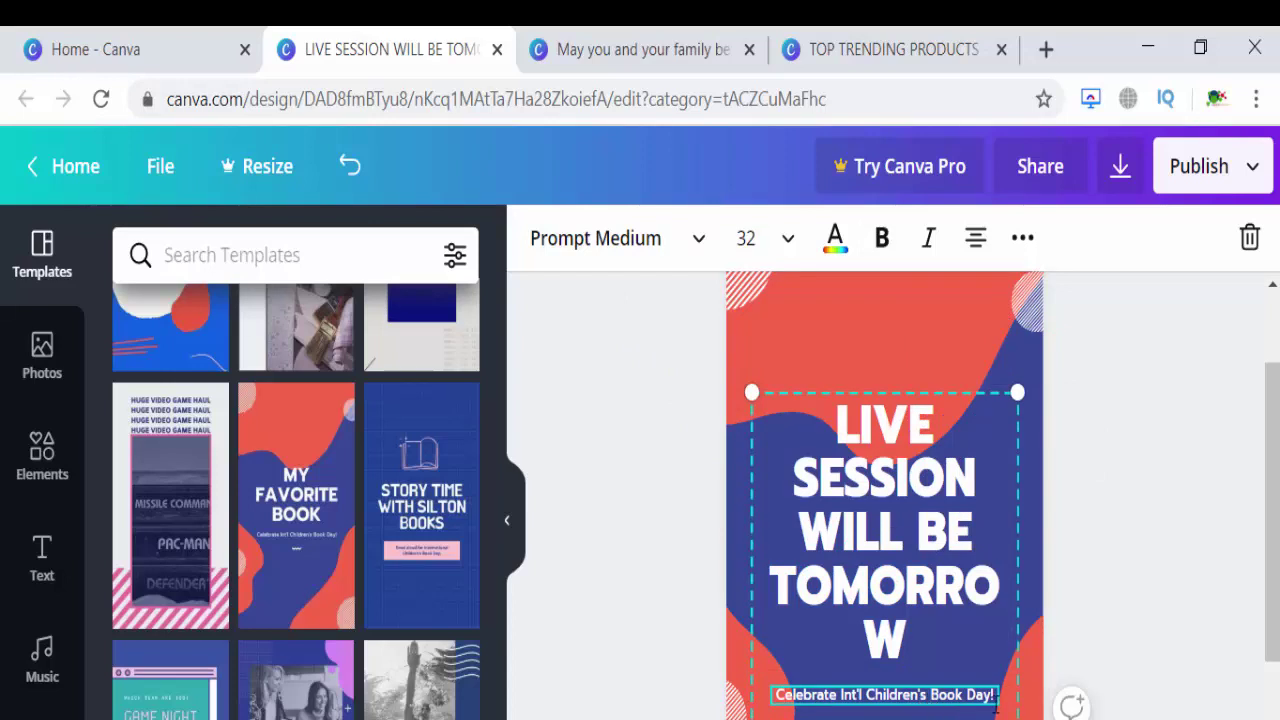
left_click_drag(975, 697, 777, 688)
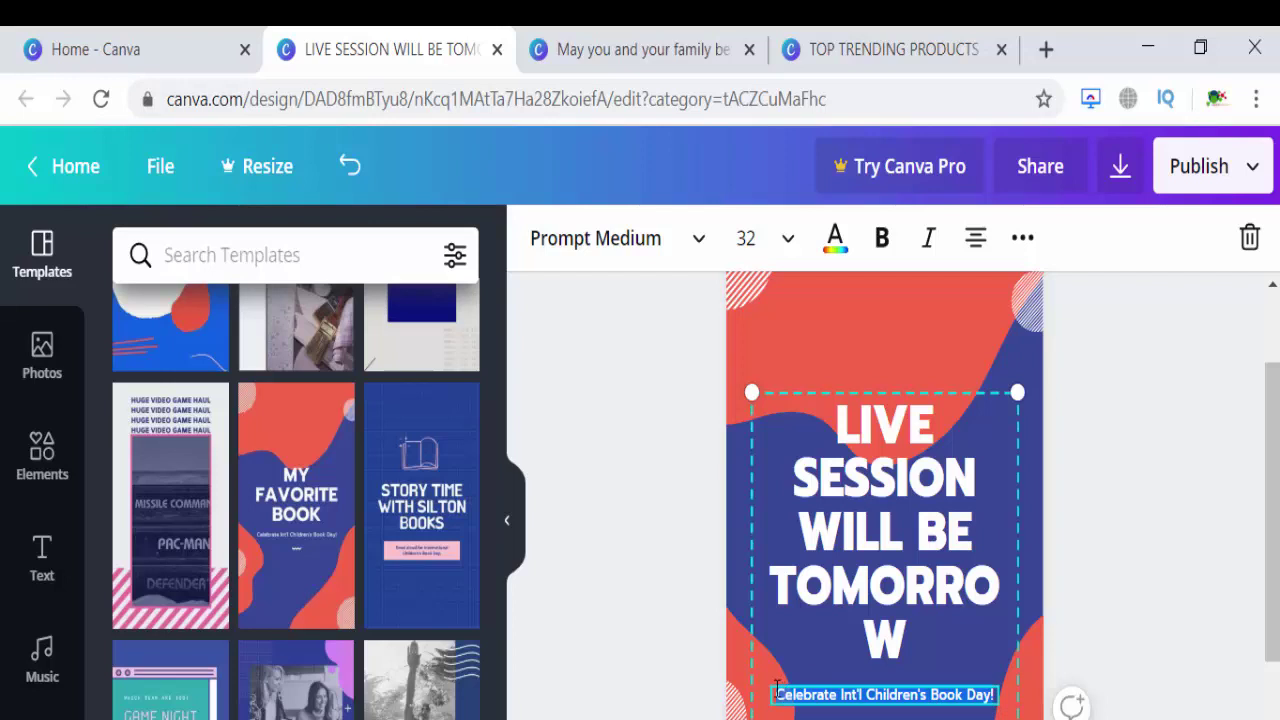
key("BackSpace")
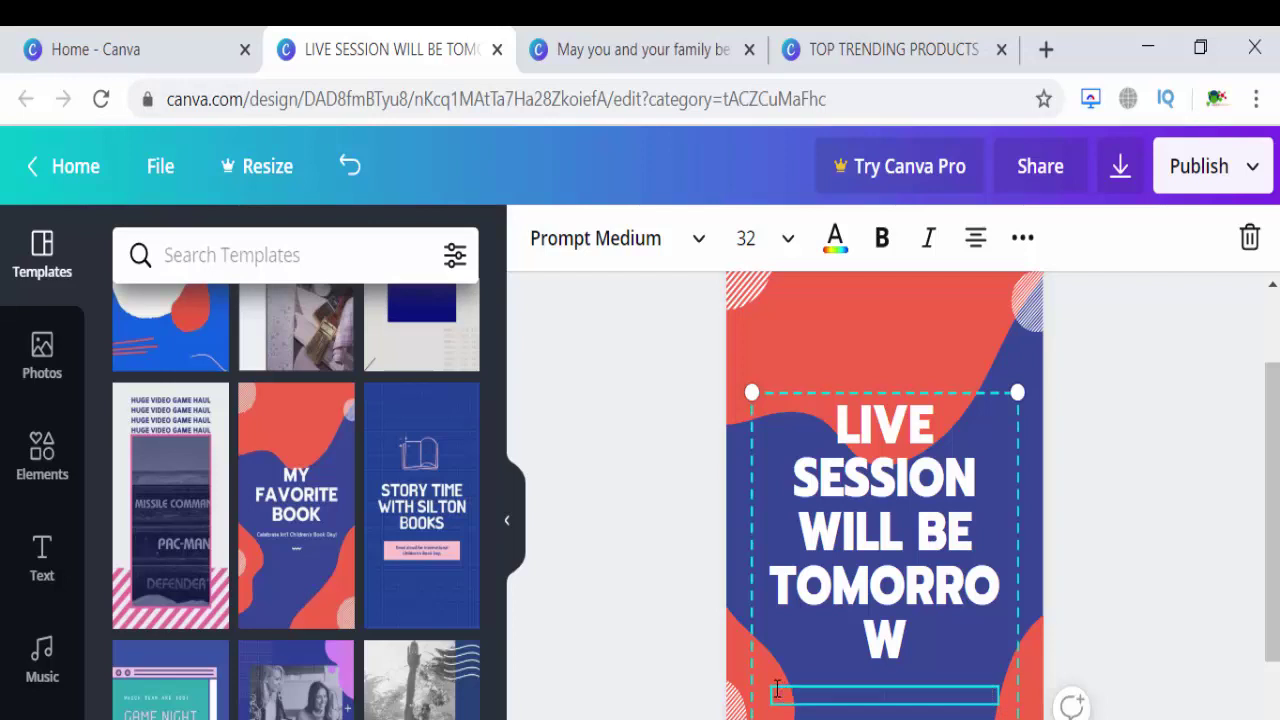
type("CANVA TUTORIL")
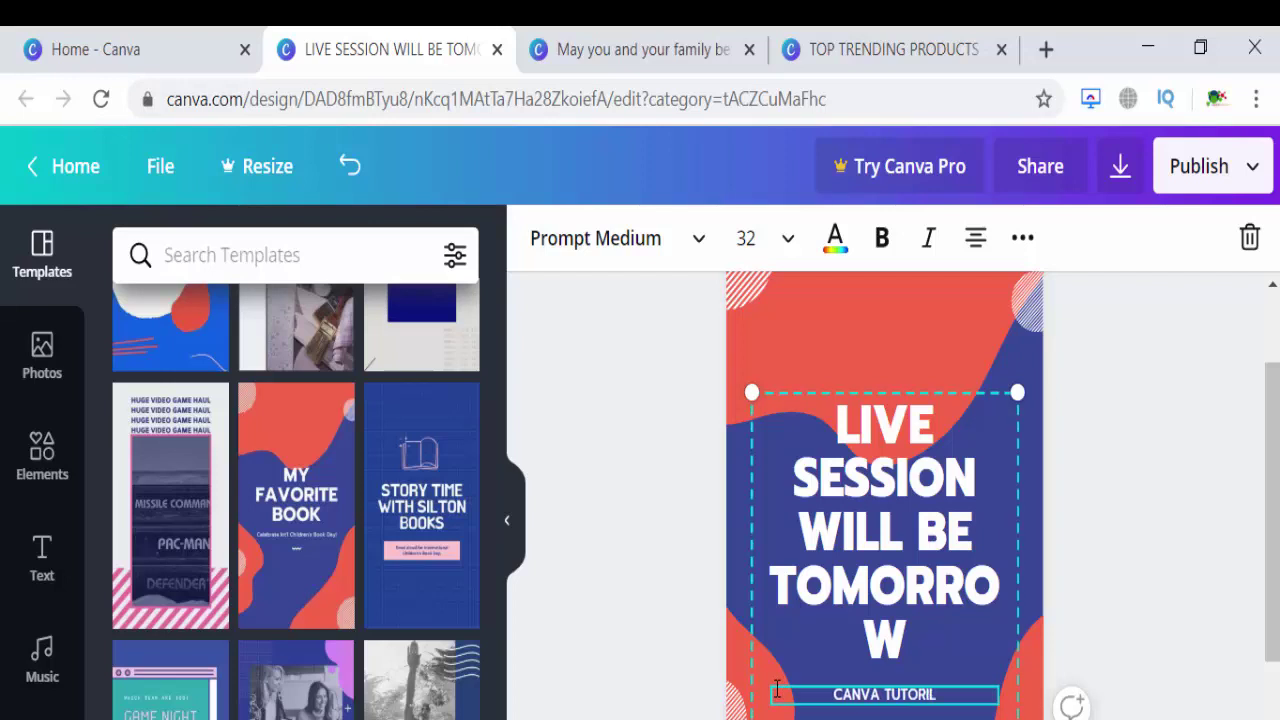
type("'S")
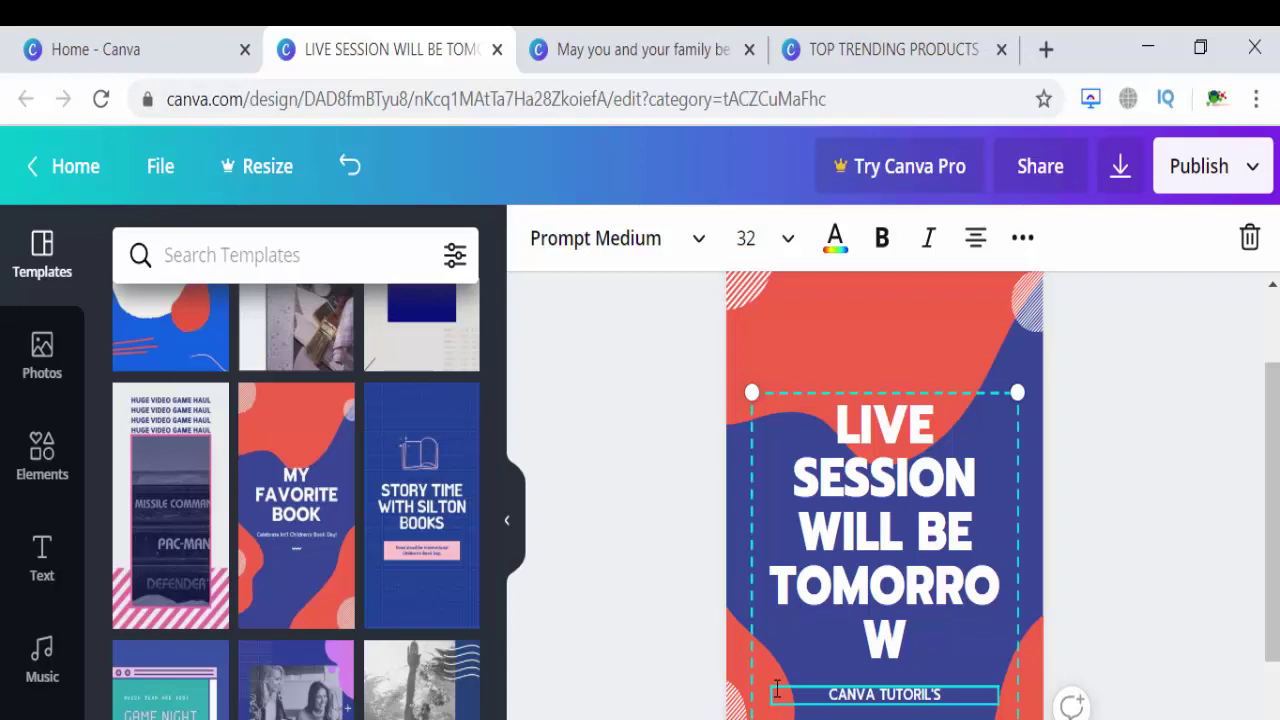
type(" AB")
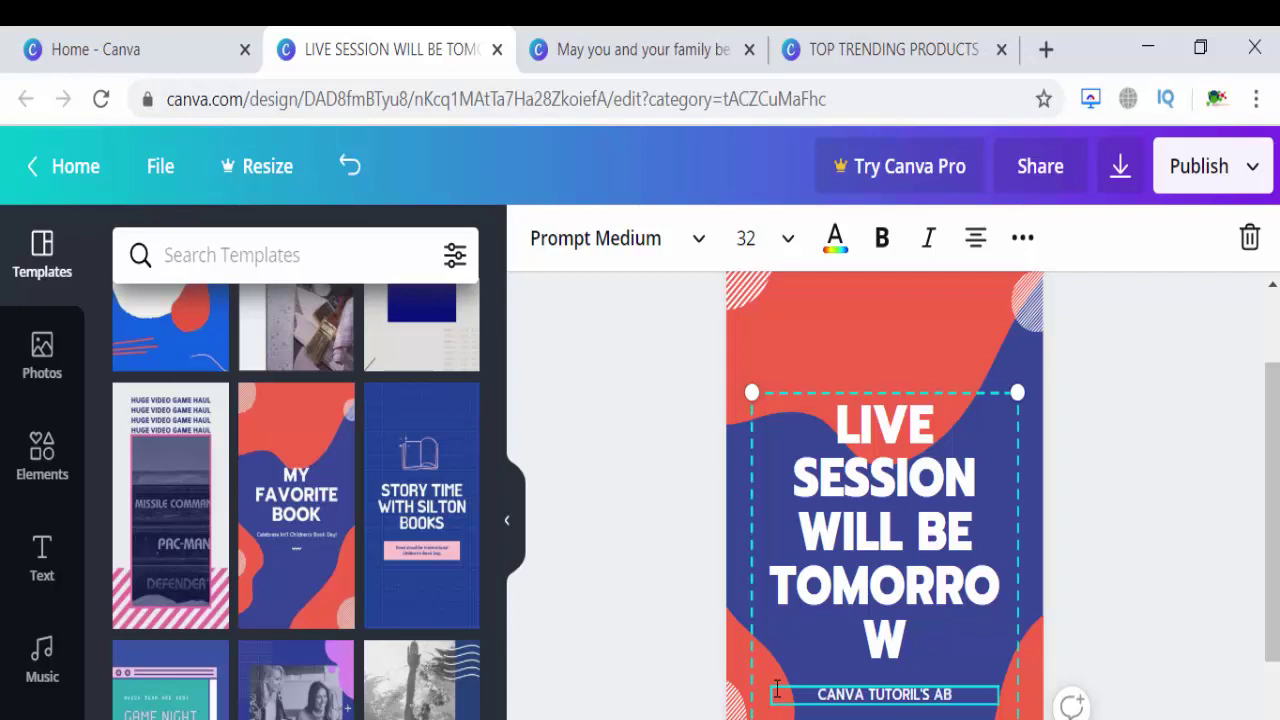
type("OUT GRA")
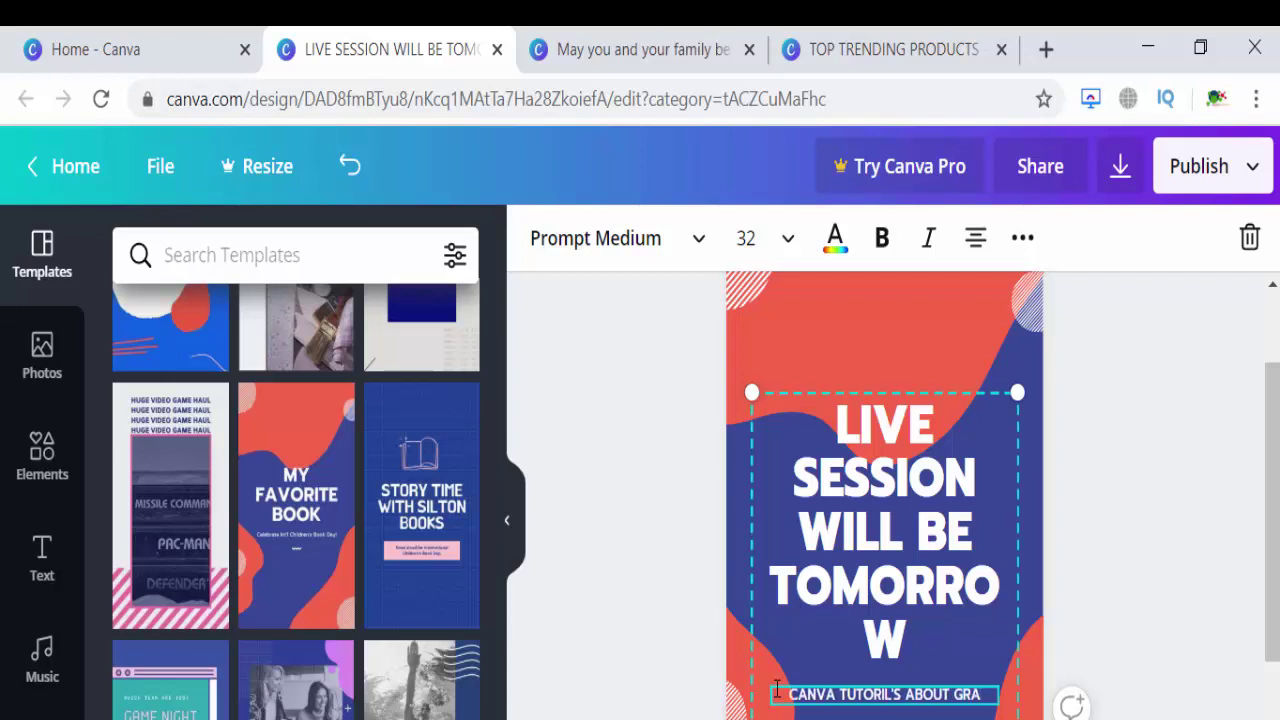
type("PHIC DESIGN")
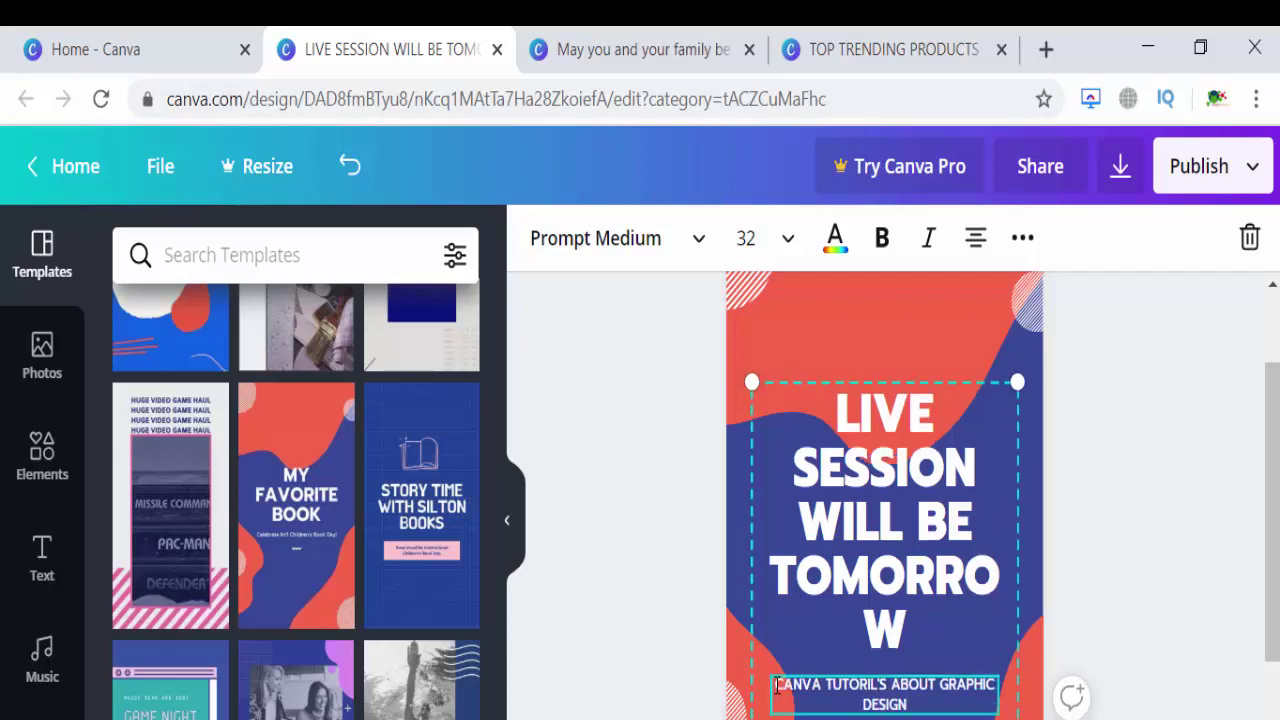
right_click(855, 676)
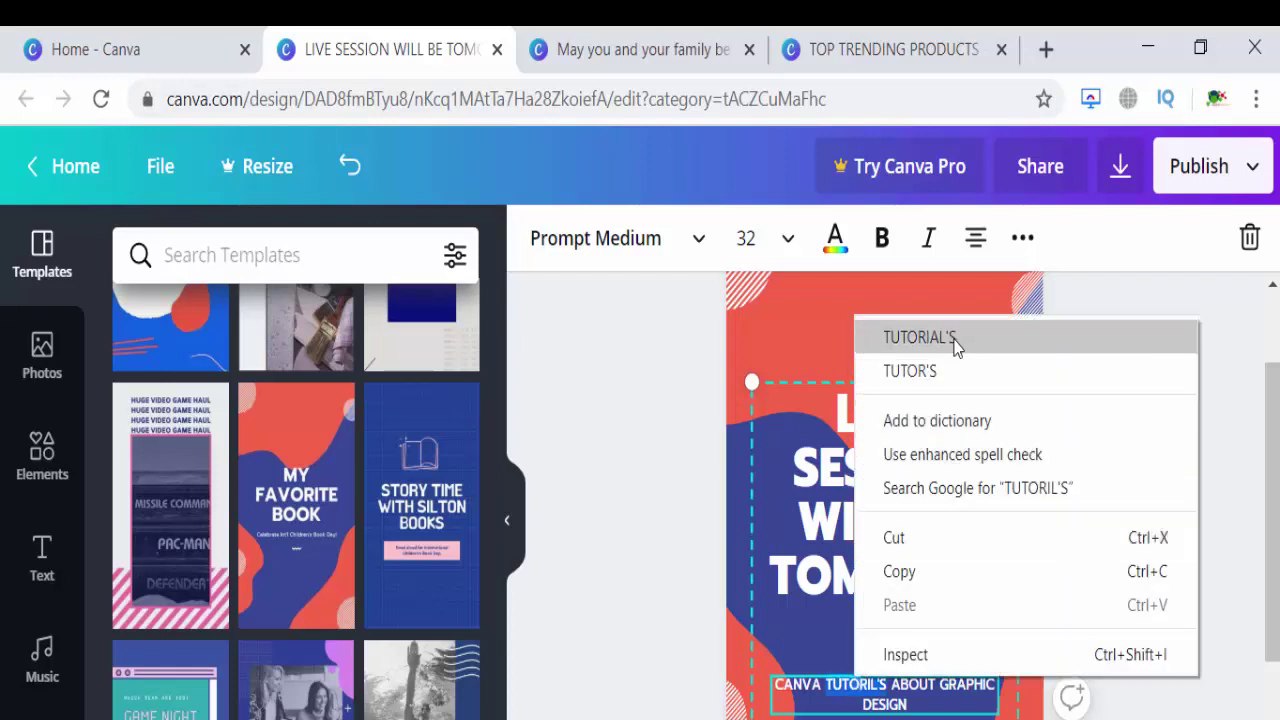
left_click(955, 338)
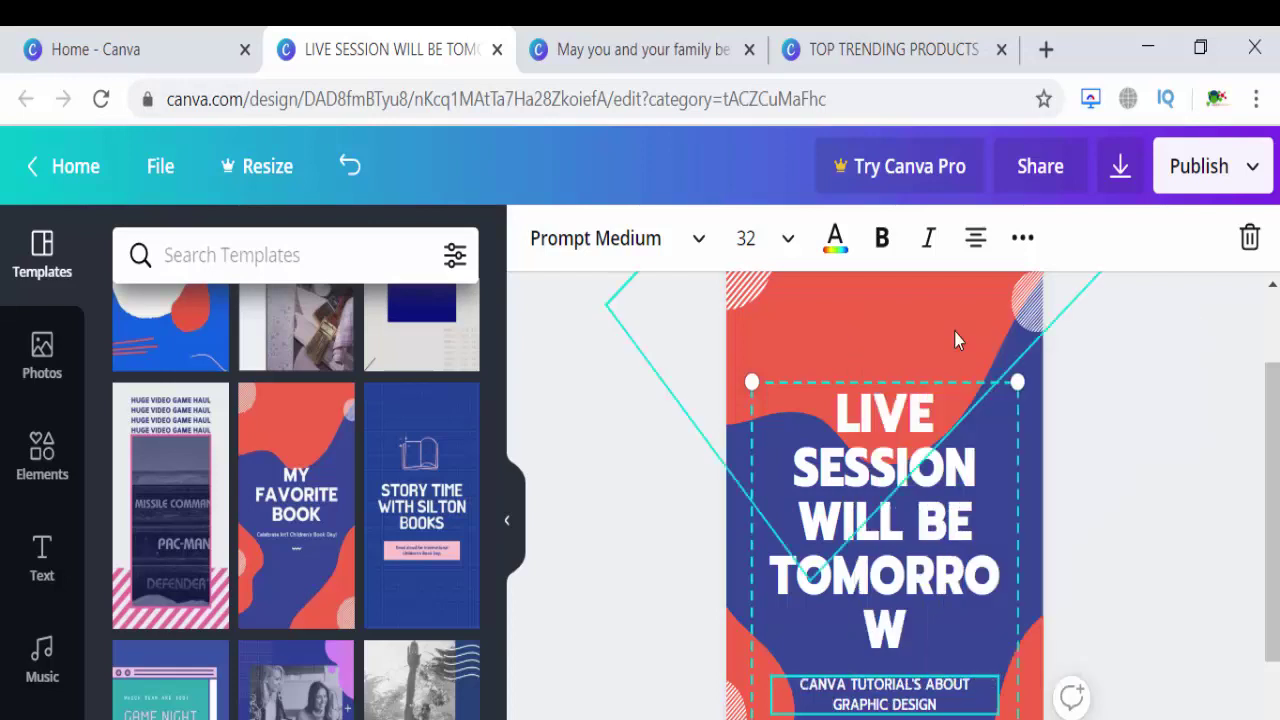
left_click(1097, 488)
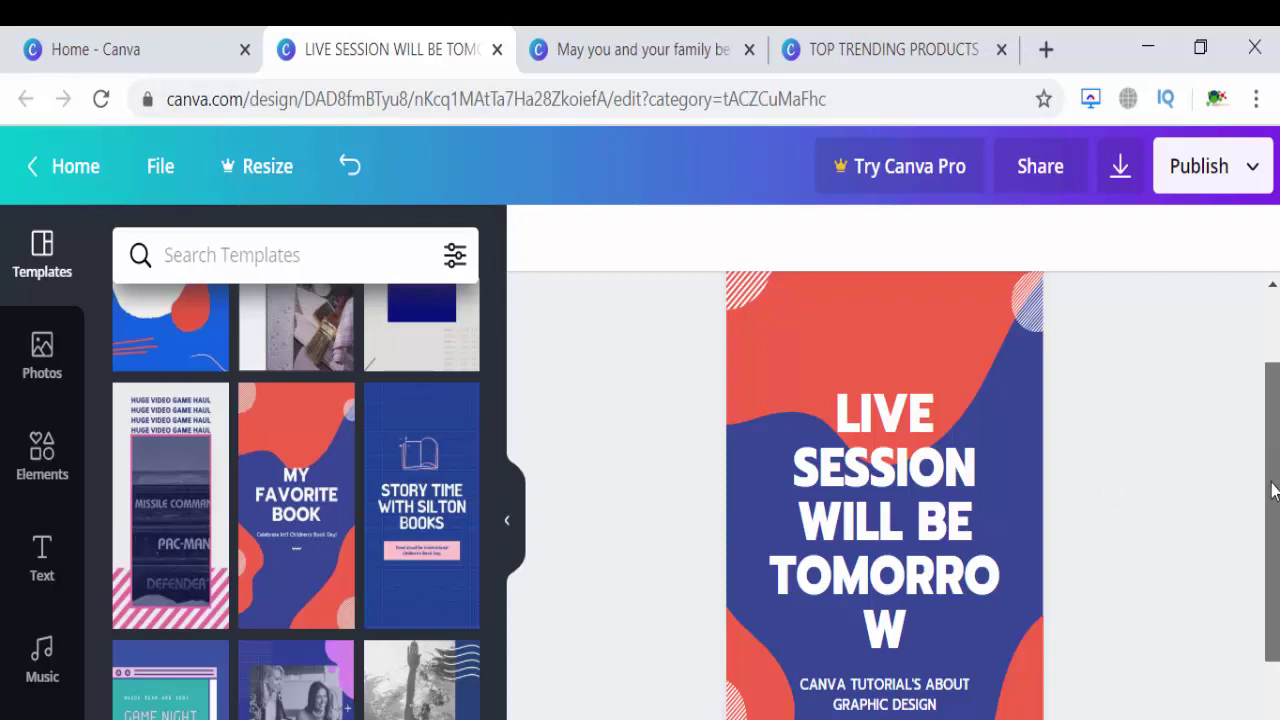
Download the finished story design as a PNG and save the file to the computer
left_click_drag(1267, 472, 1263, 578)
scroll(1263, 578, "up", 3)
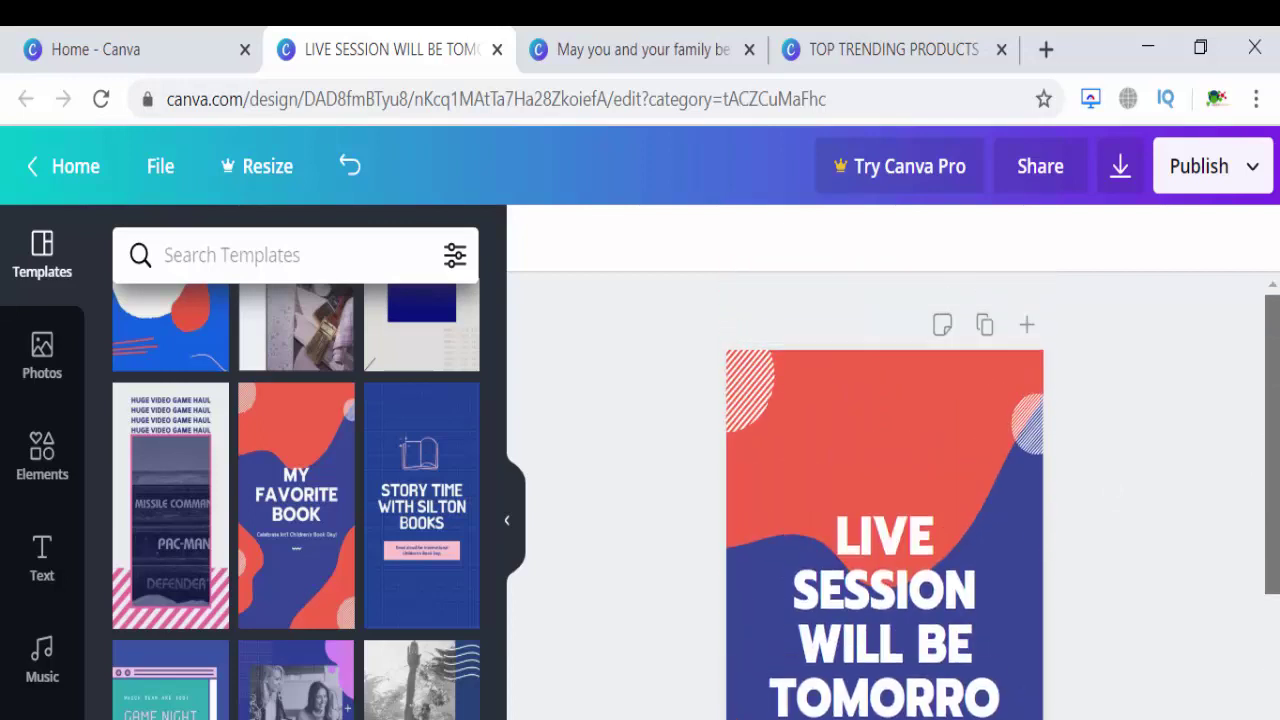
left_click(1210, 190)
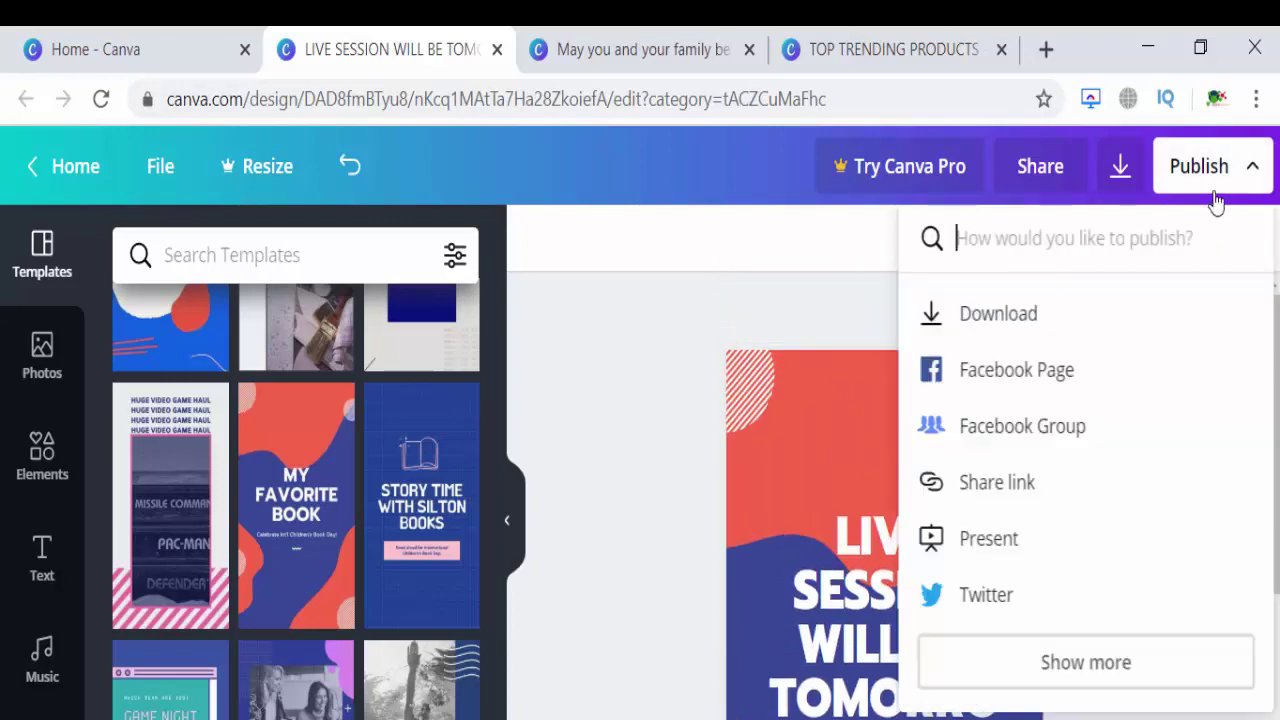
left_click(1100, 326)
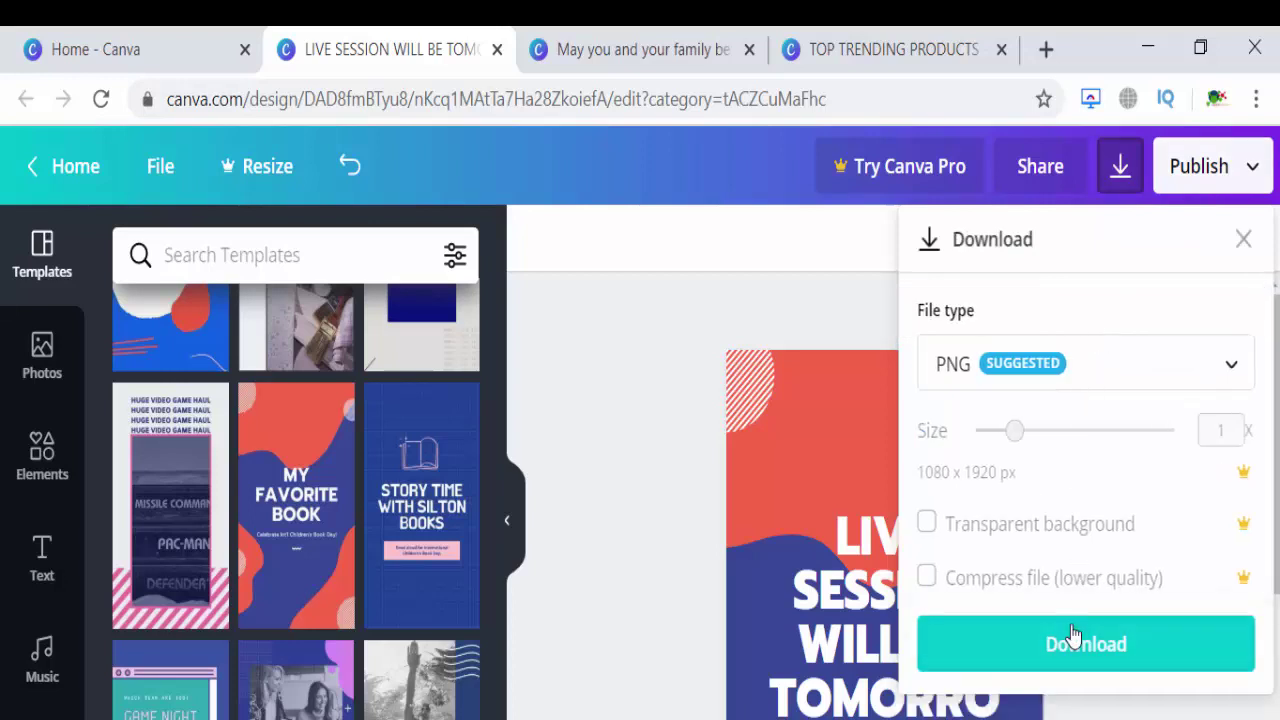
left_click(1073, 640)
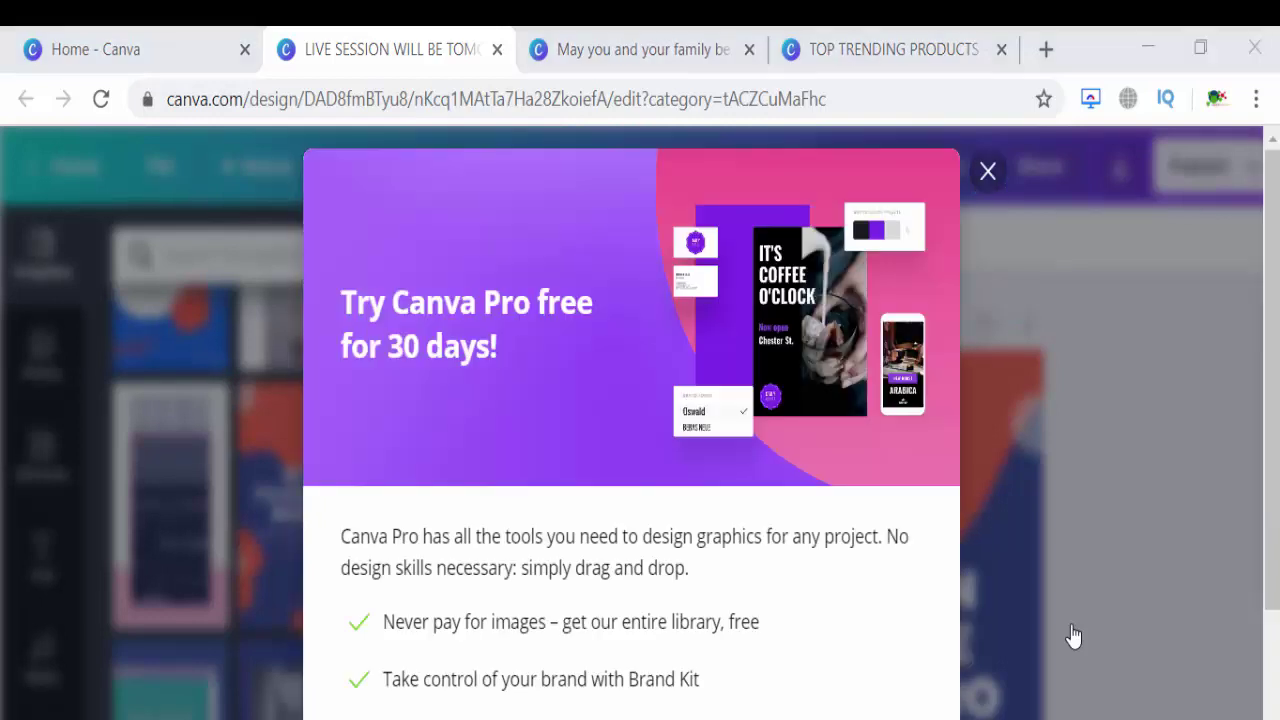
key("Return")
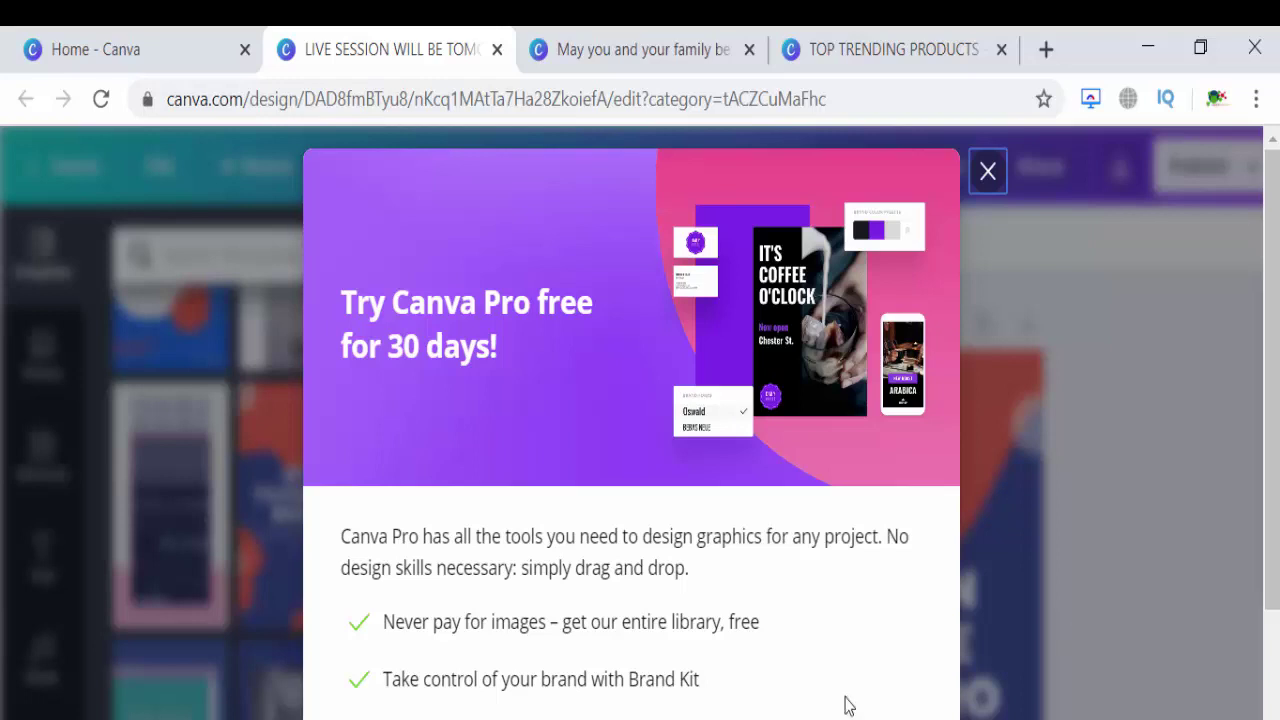
Show the downloaded story image in the Downloads folder and open it for viewing
right_click(230, 715)
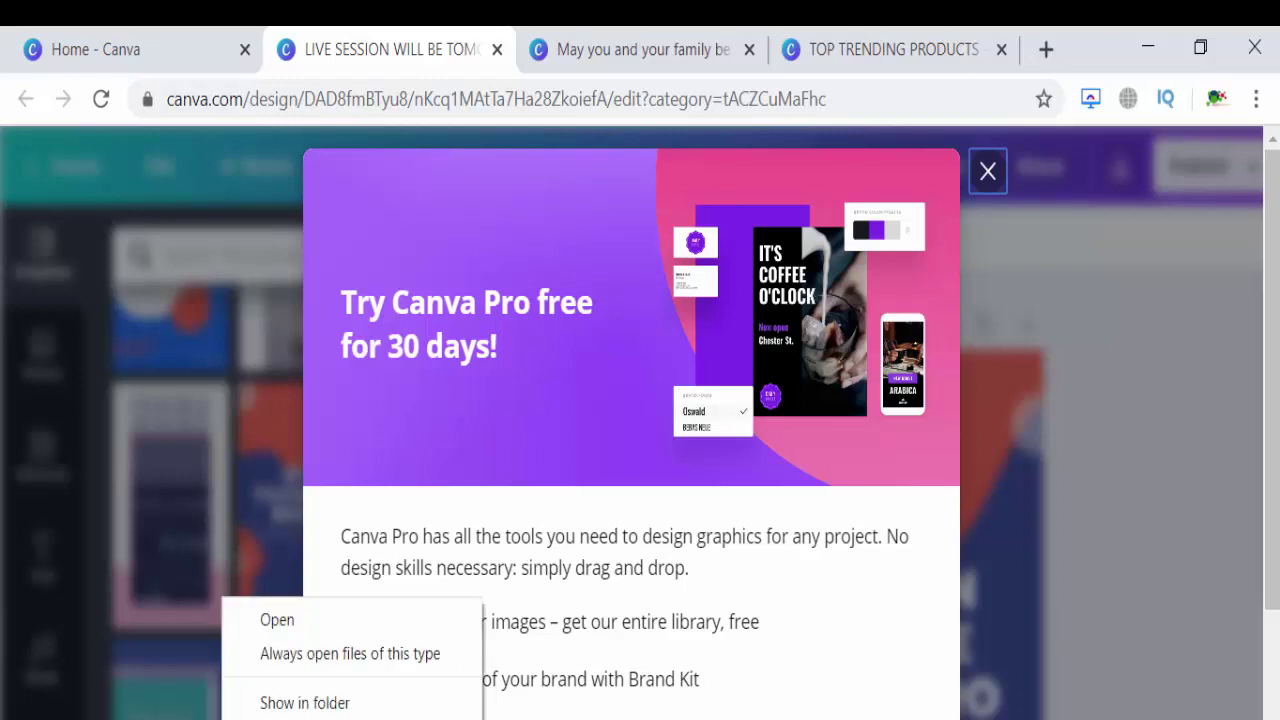
left_click(283, 705)
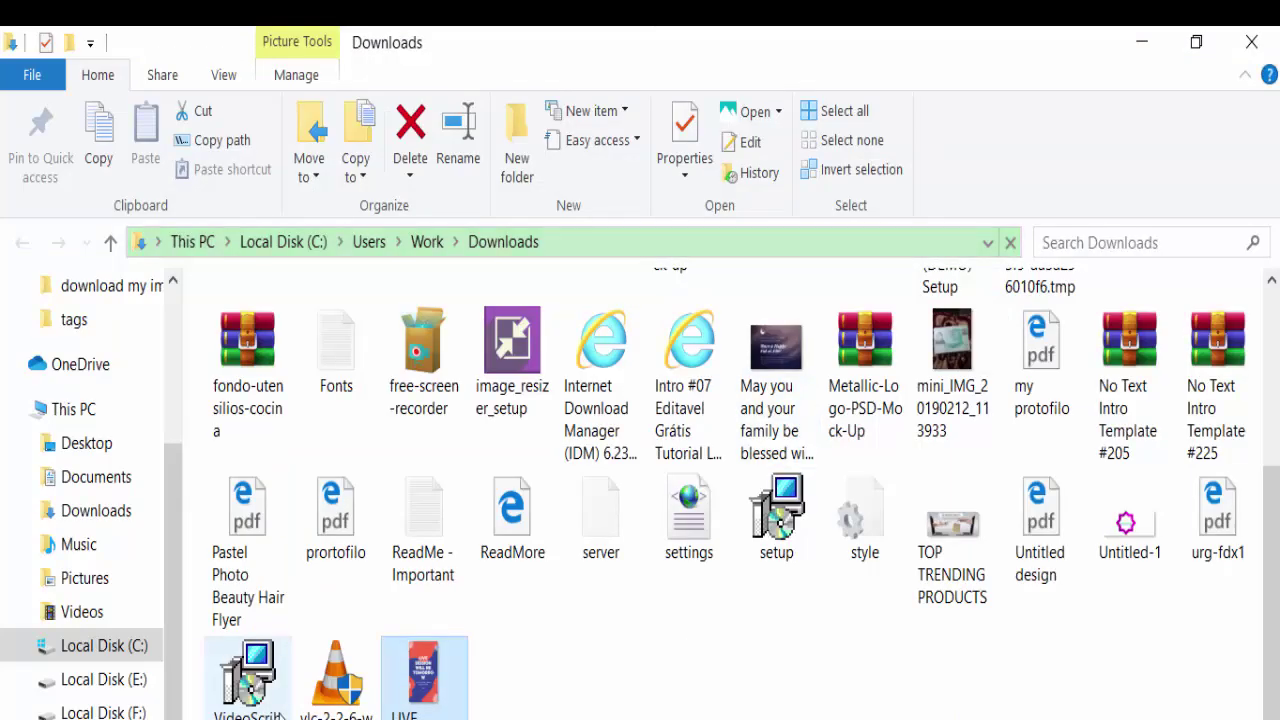
double_click(450, 706)
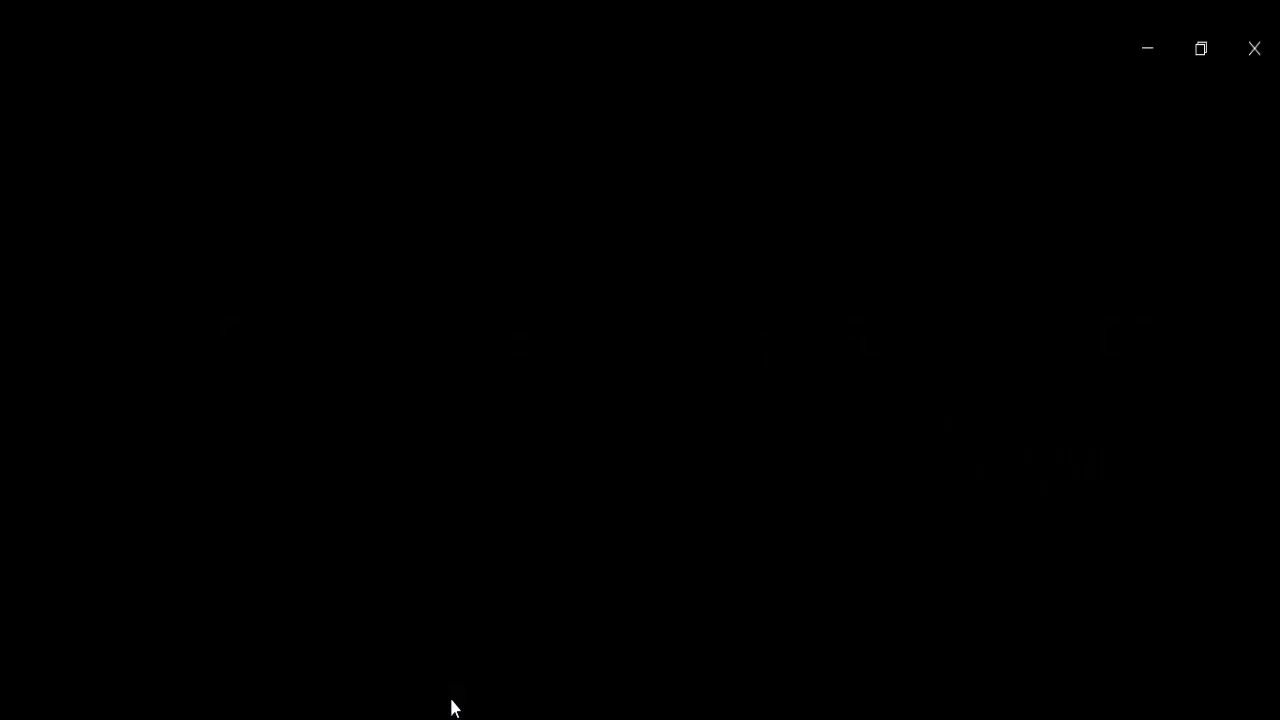